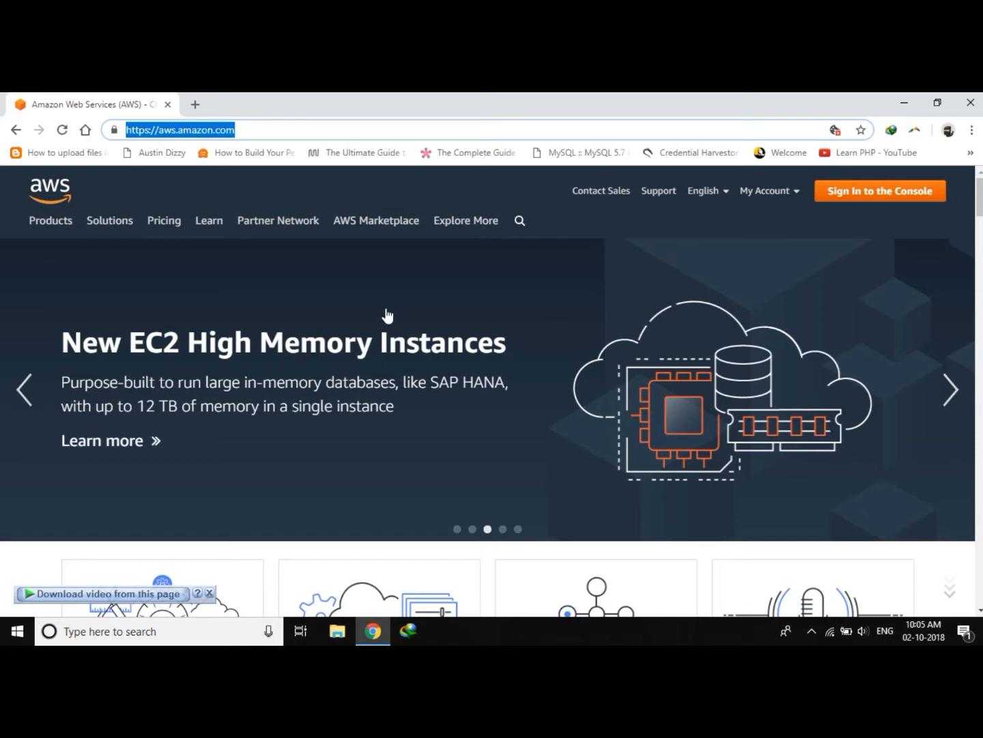
pyautogui.click(269, 131)
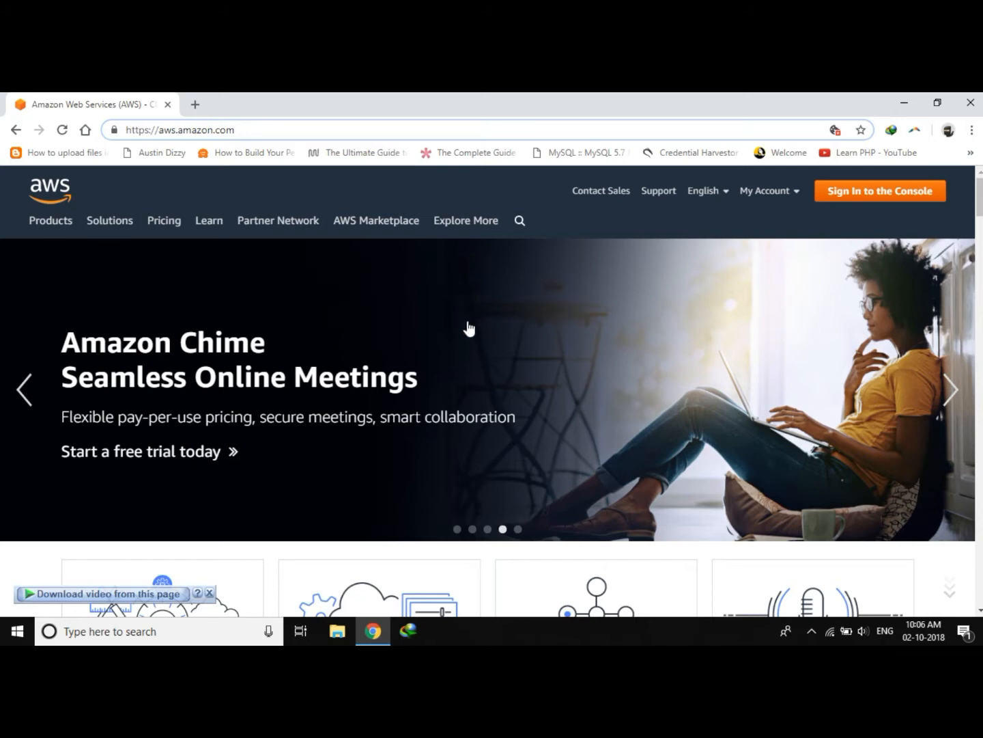
pyautogui.scroll(-3, 300, 329)
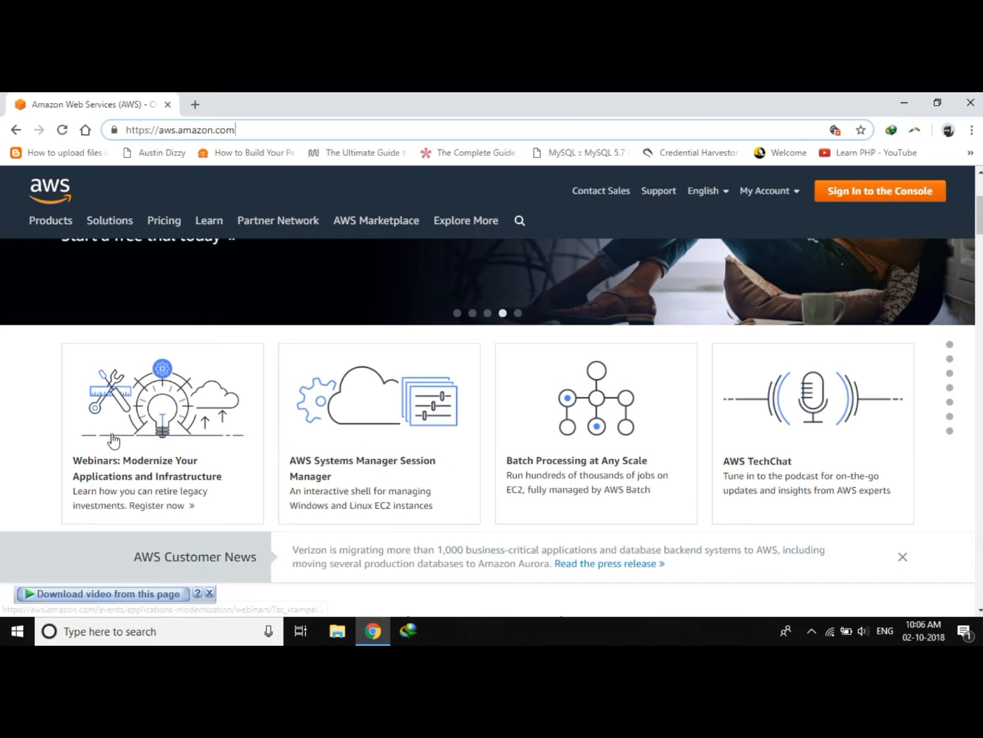
pyautogui.scroll(3, 8, 455)
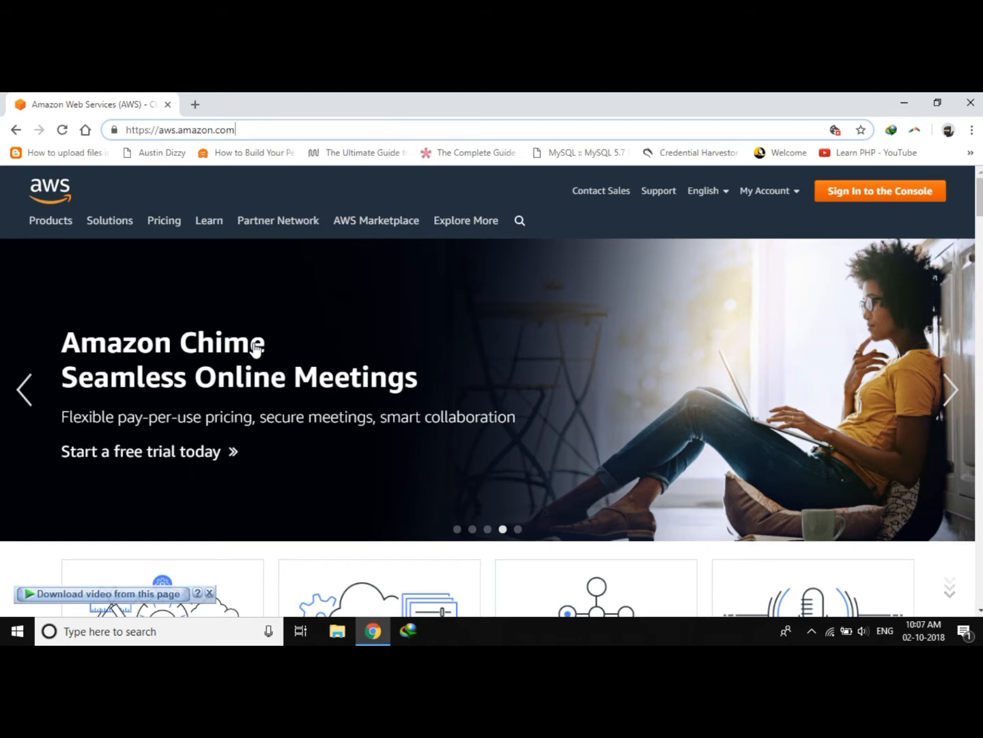
# Sign in to the AWS Management Console from the AWS home page.
pyautogui.click(843, 196)
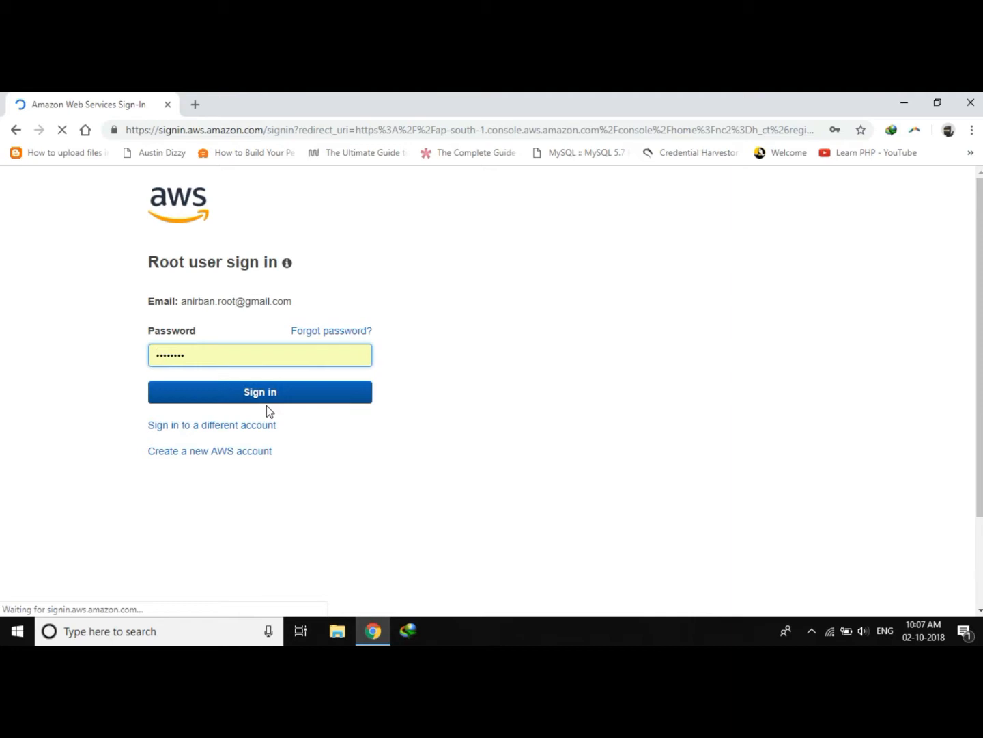
pyautogui.click(266, 400)
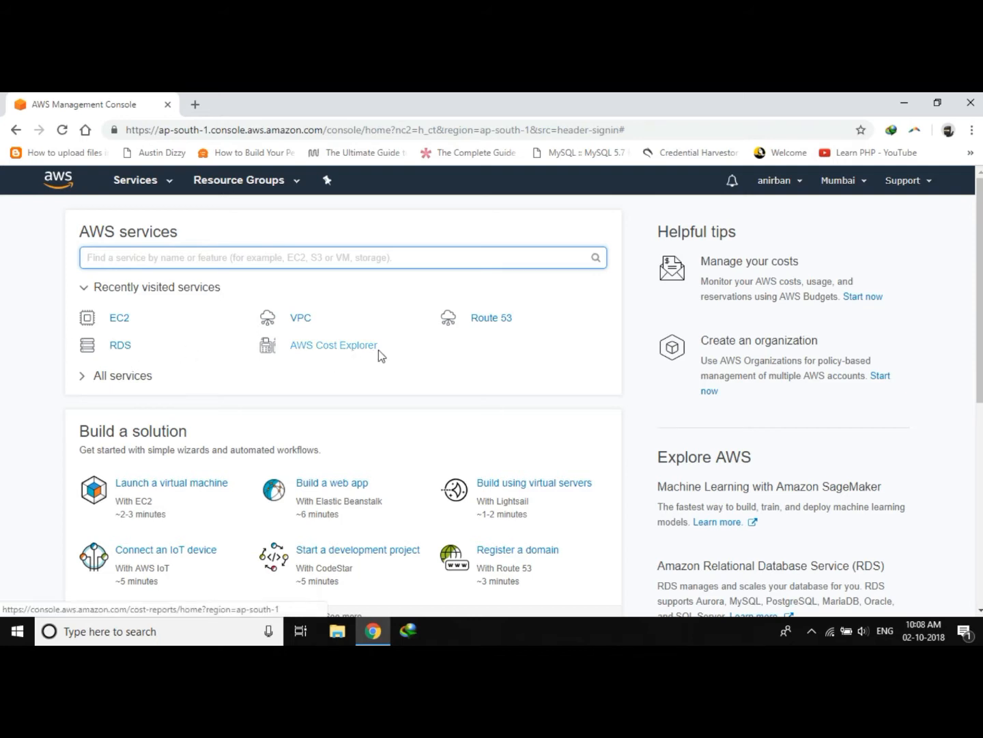
# Browse the full catalogue of AWS services grouped by category.
pyautogui.click(167, 184)
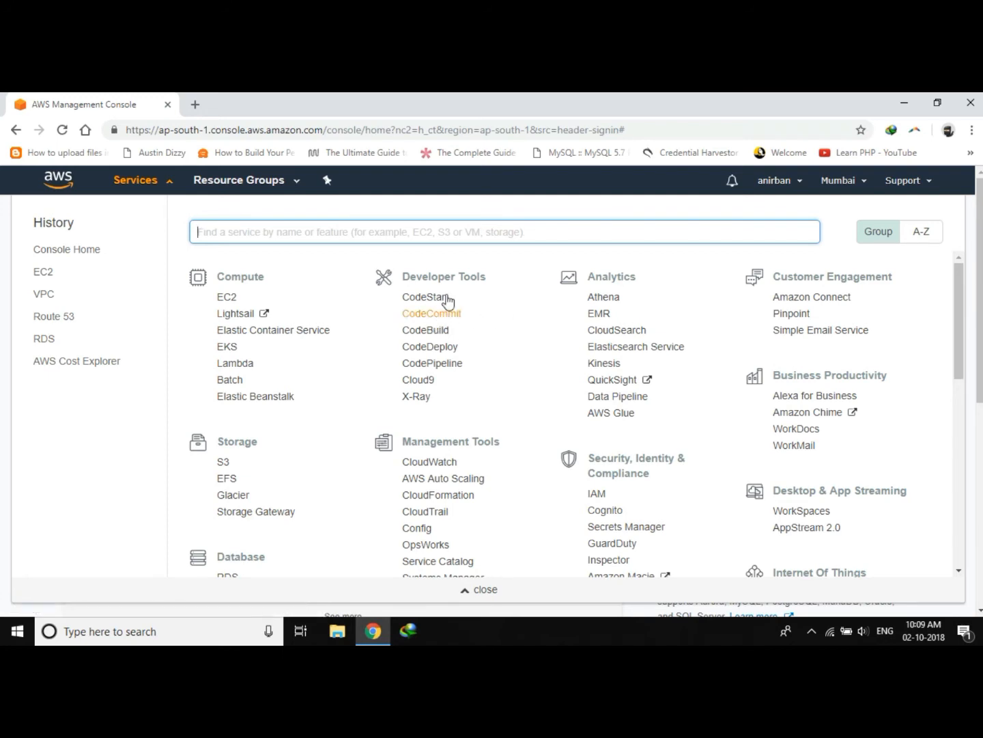
pyautogui.scroll(-5, 498, 389)
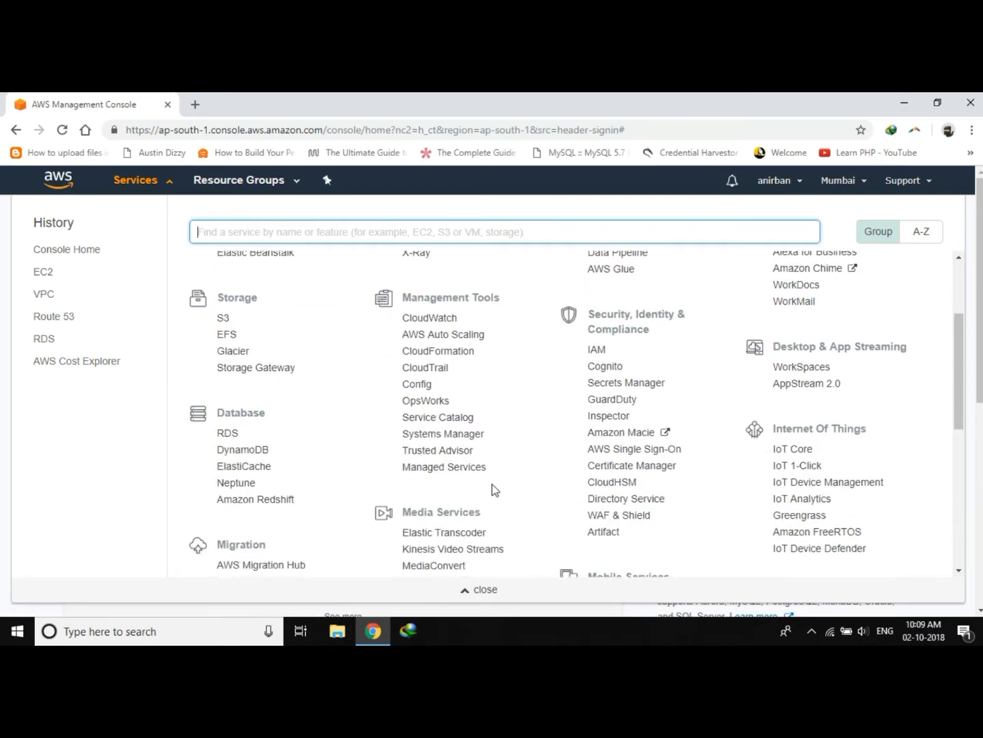
pyautogui.scroll(-2, 385, 491)
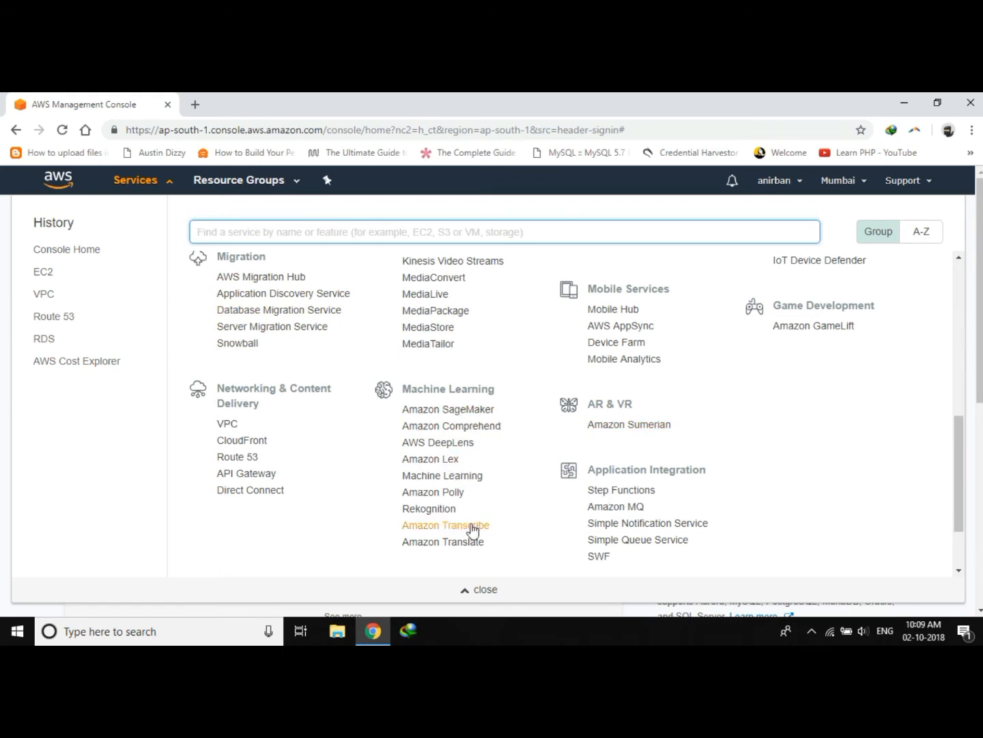
pyautogui.scroll(6, 784, 491)
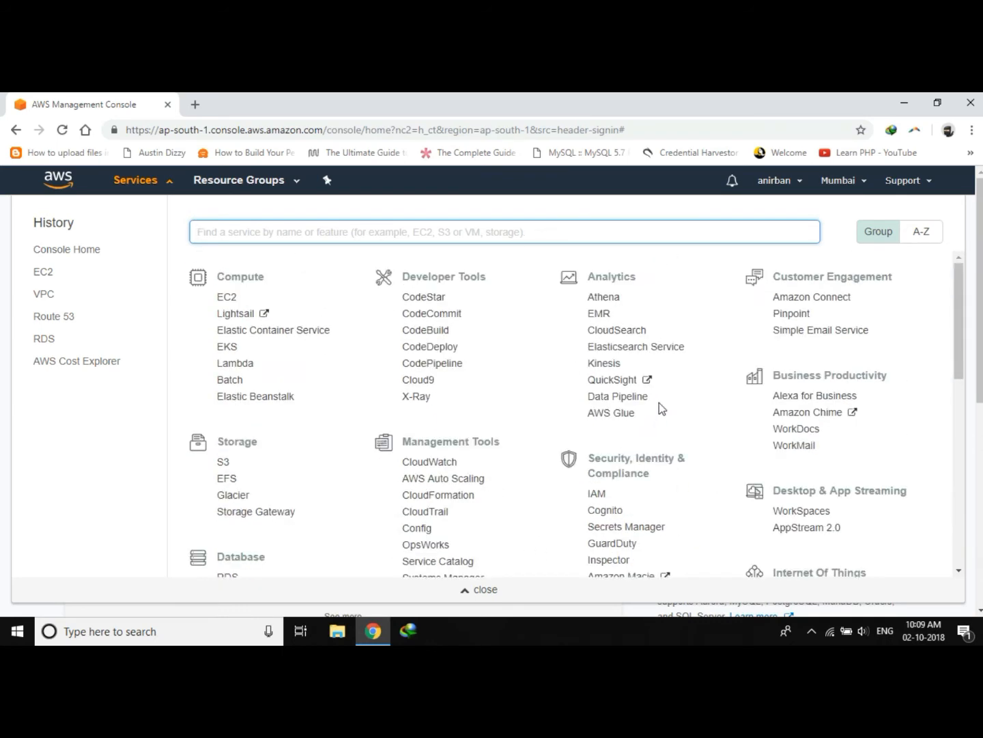
pyautogui.scroll(-2, 666, 403)
pyautogui.scroll(-5, 661, 416)
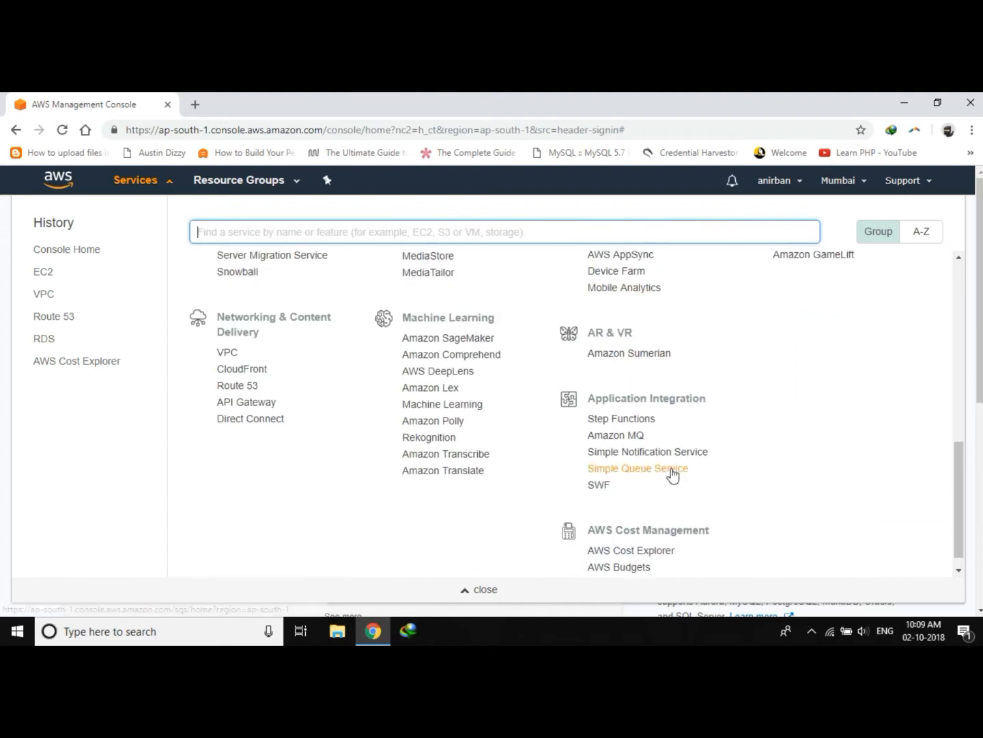
pyautogui.scroll(5, 674, 474)
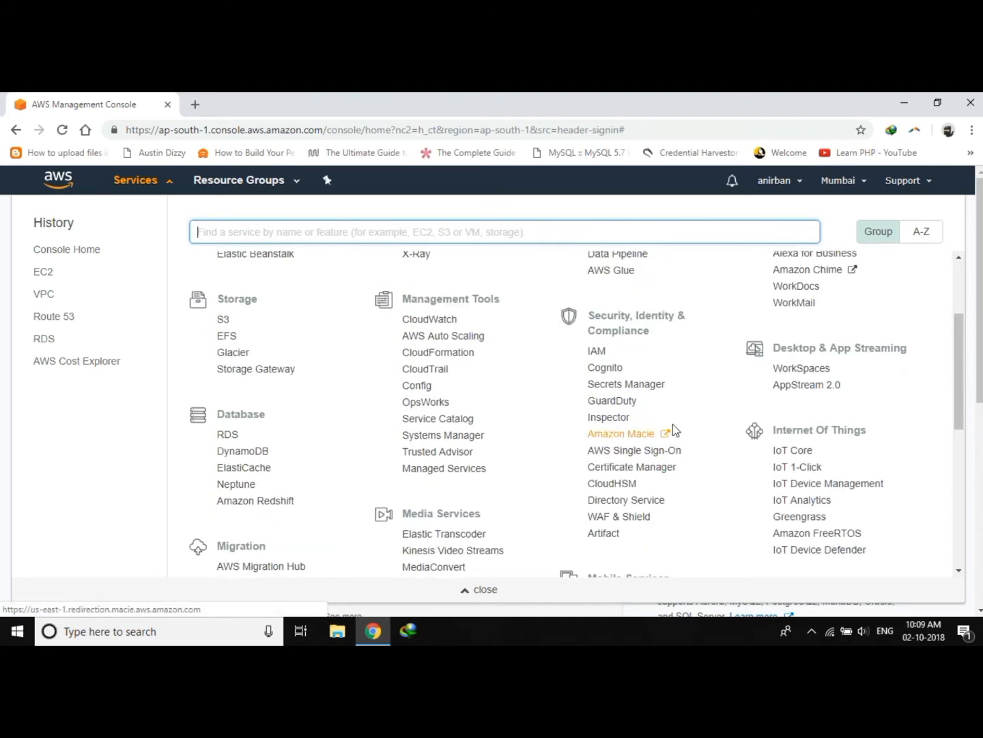
pyautogui.scroll(2, 673, 424)
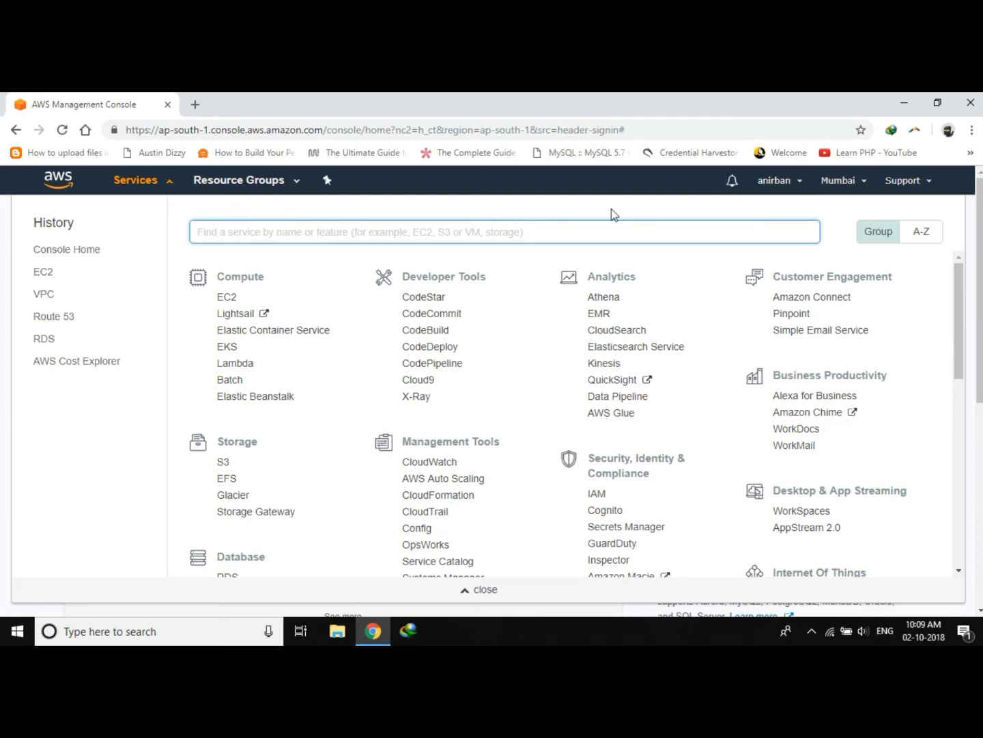
pyautogui.click(171, 182)
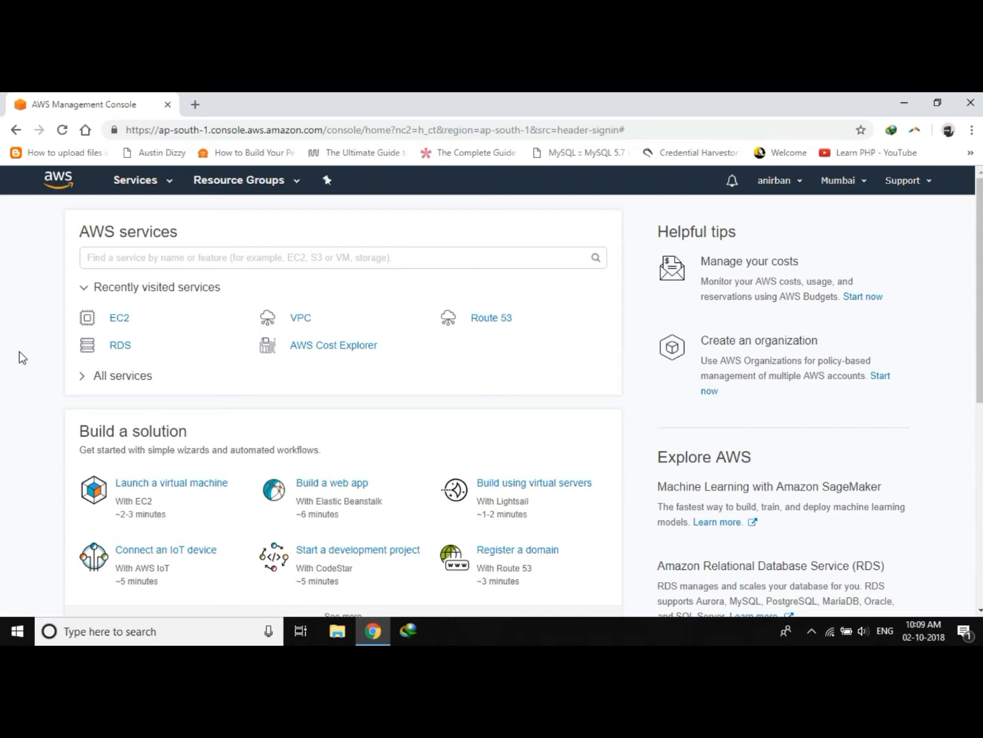
pyautogui.scroll(-6, 20, 351)
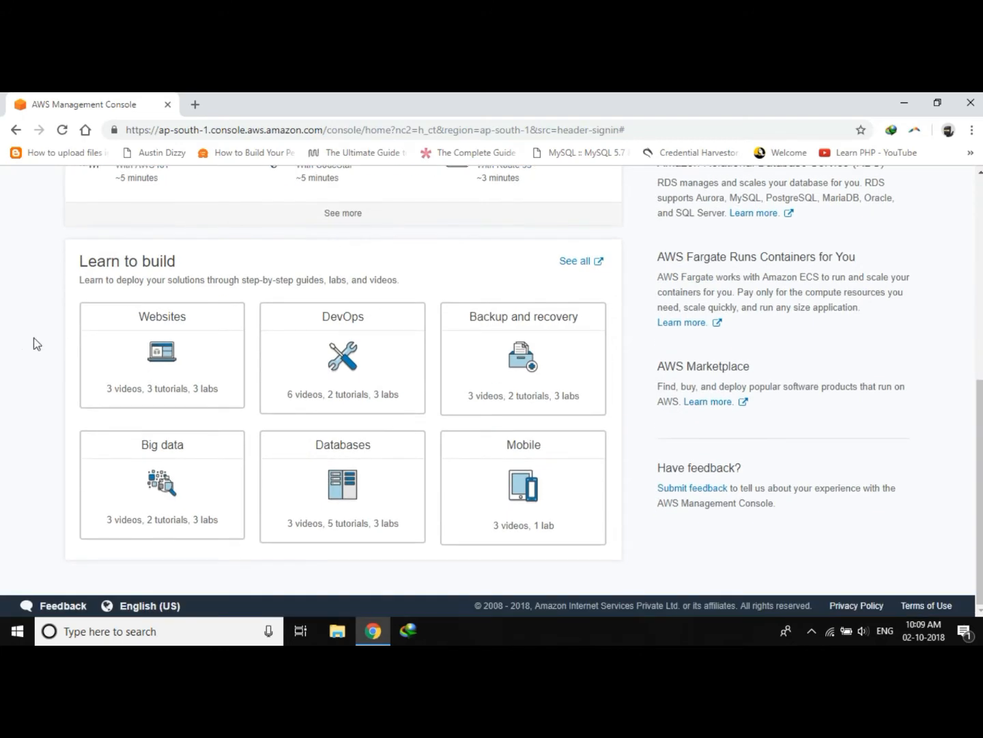
pyautogui.scroll(6, 33, 338)
pyautogui.scroll(-6, 33, 338)
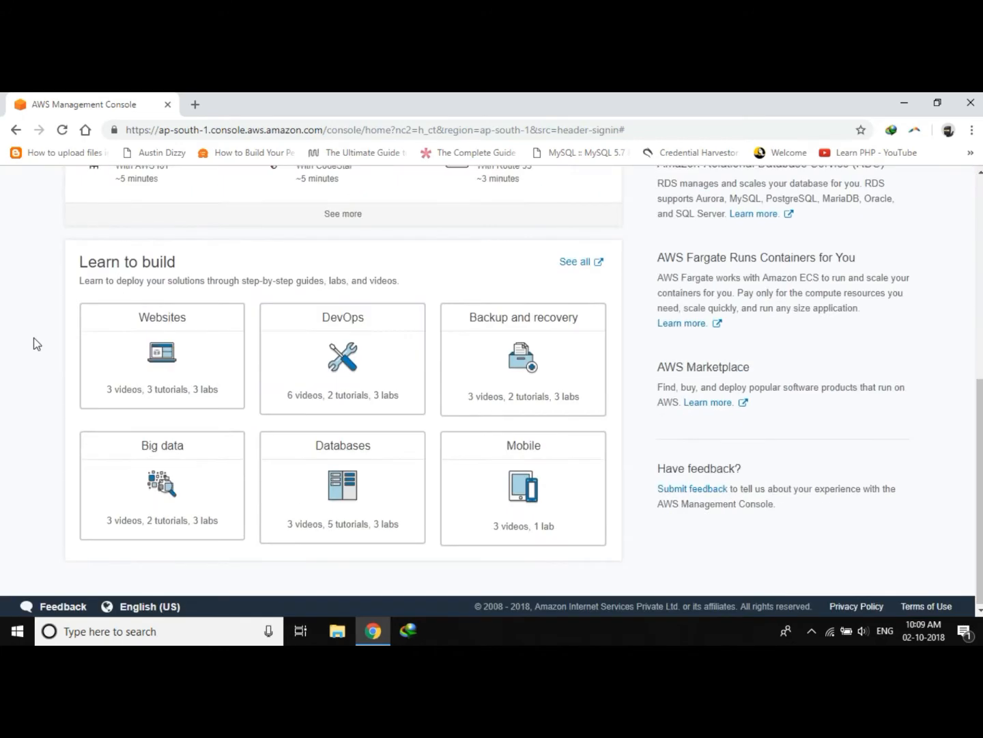
pyautogui.scroll(6, 33, 337)
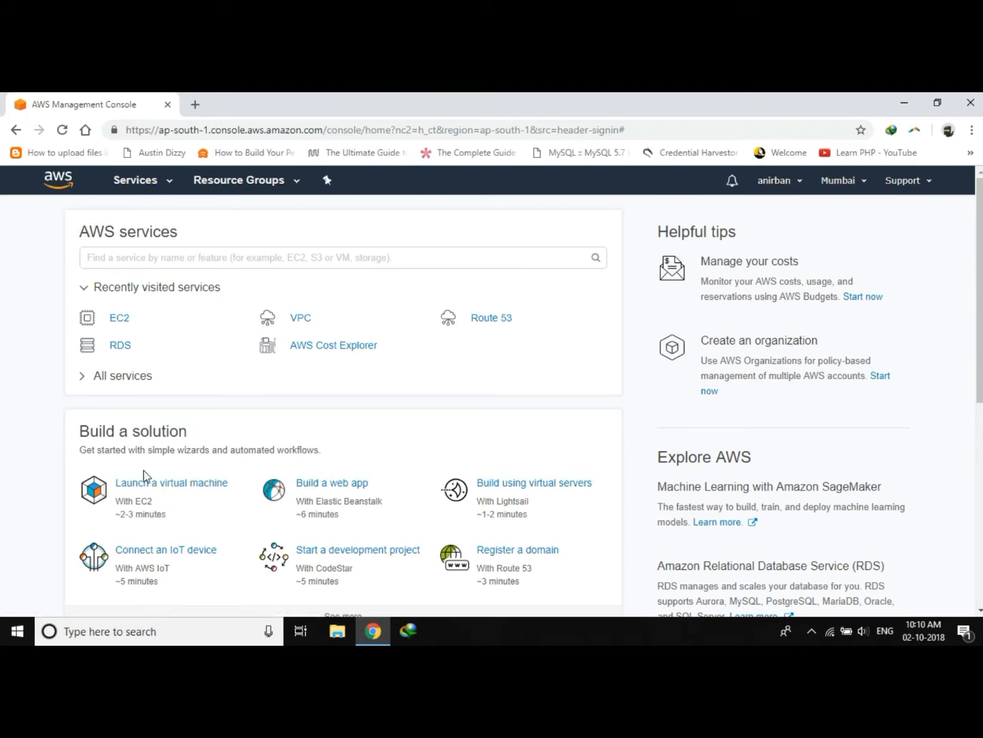
# Open the EC2 service dashboard and start the Launch Instance wizard.
pyautogui.click(170, 181)
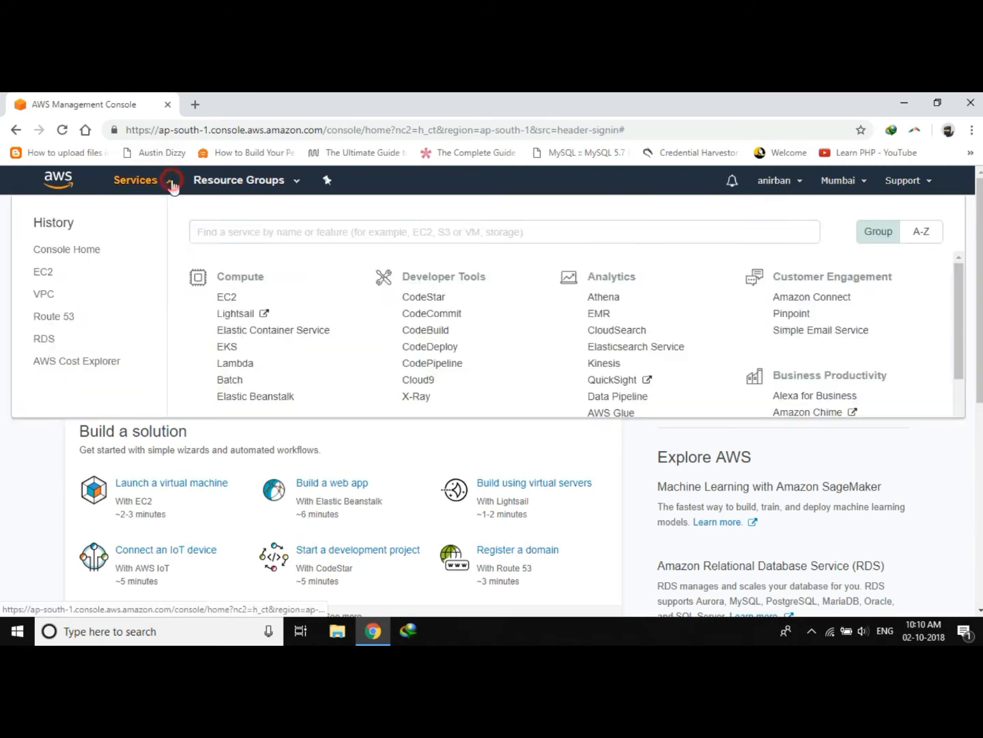
pyautogui.click(231, 297)
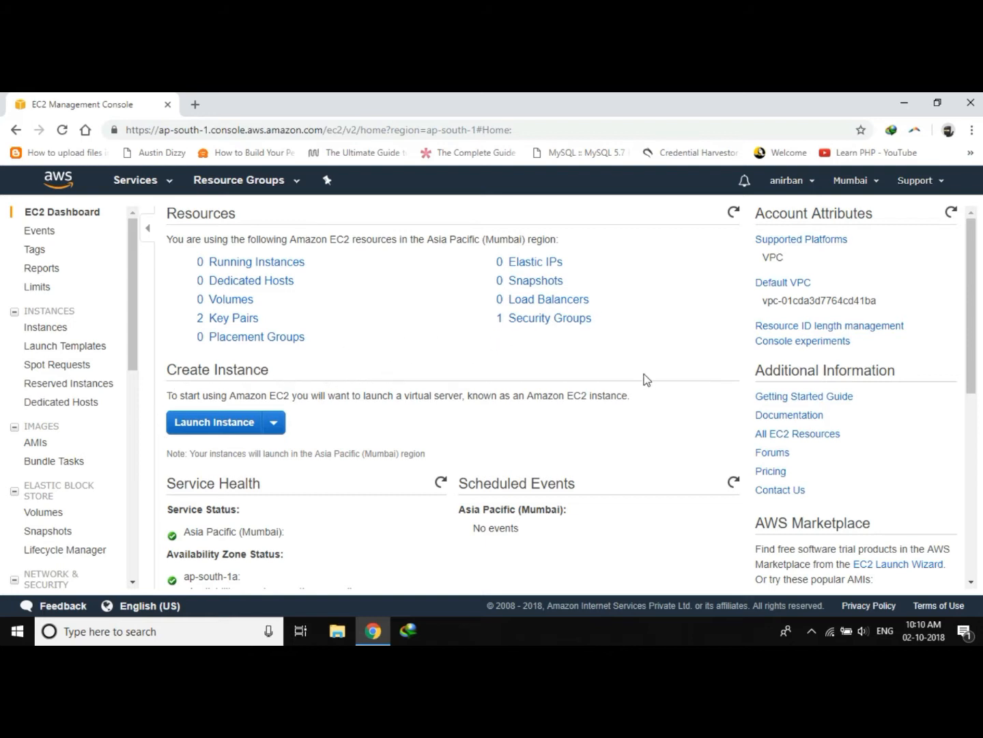
pyautogui.scroll(-1, 463, 379)
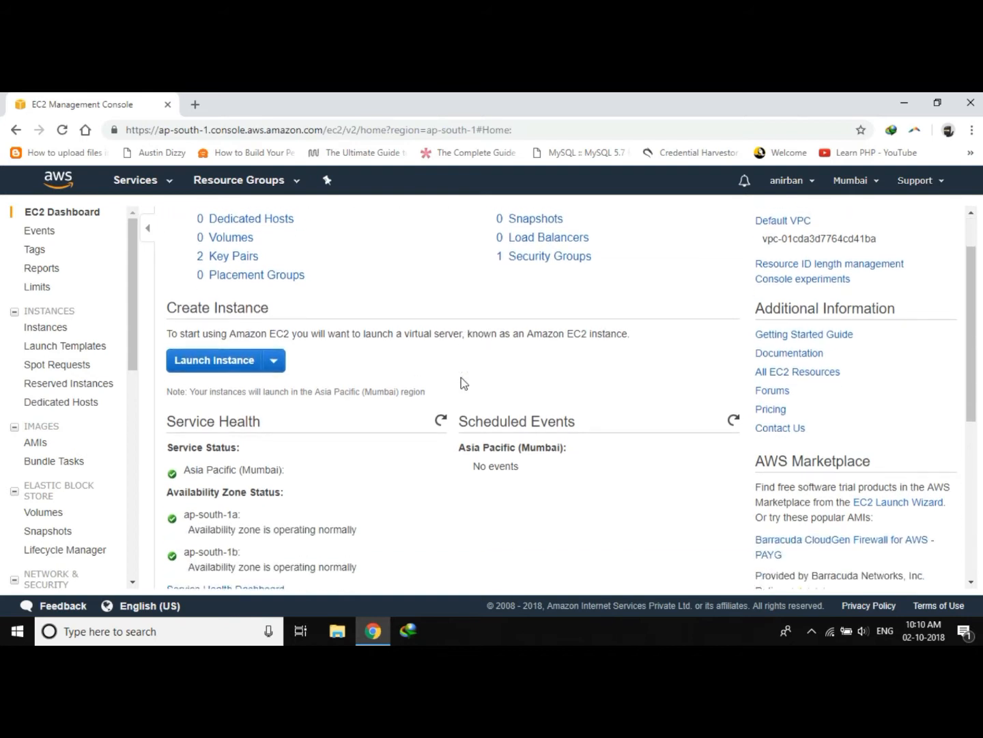
pyautogui.click(276, 349)
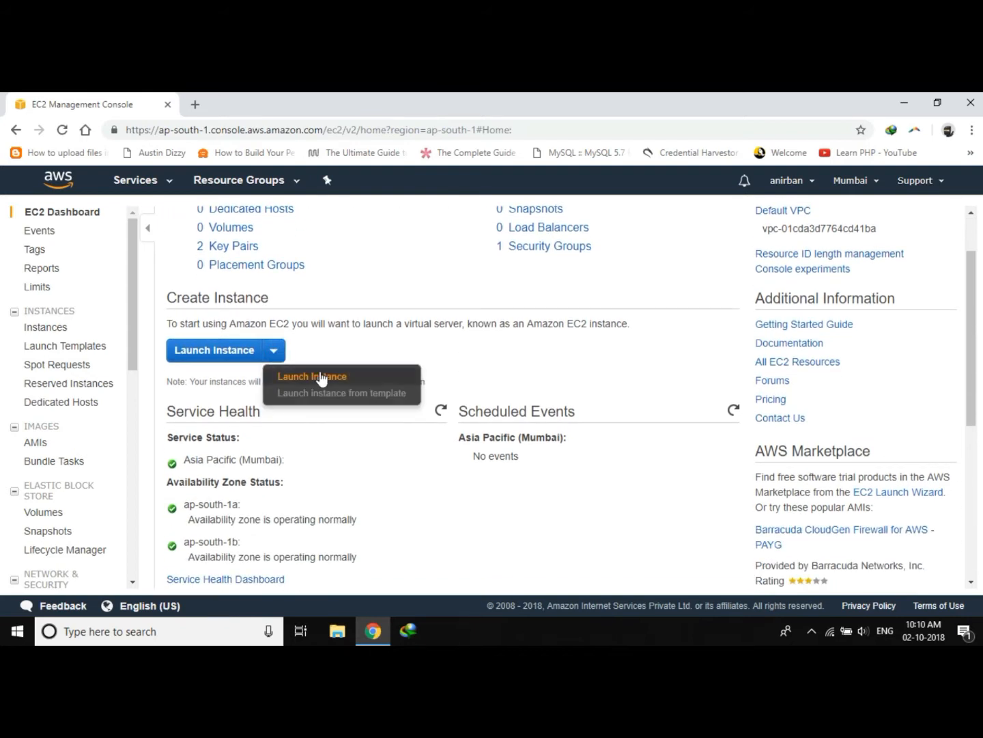
pyautogui.click(340, 377)
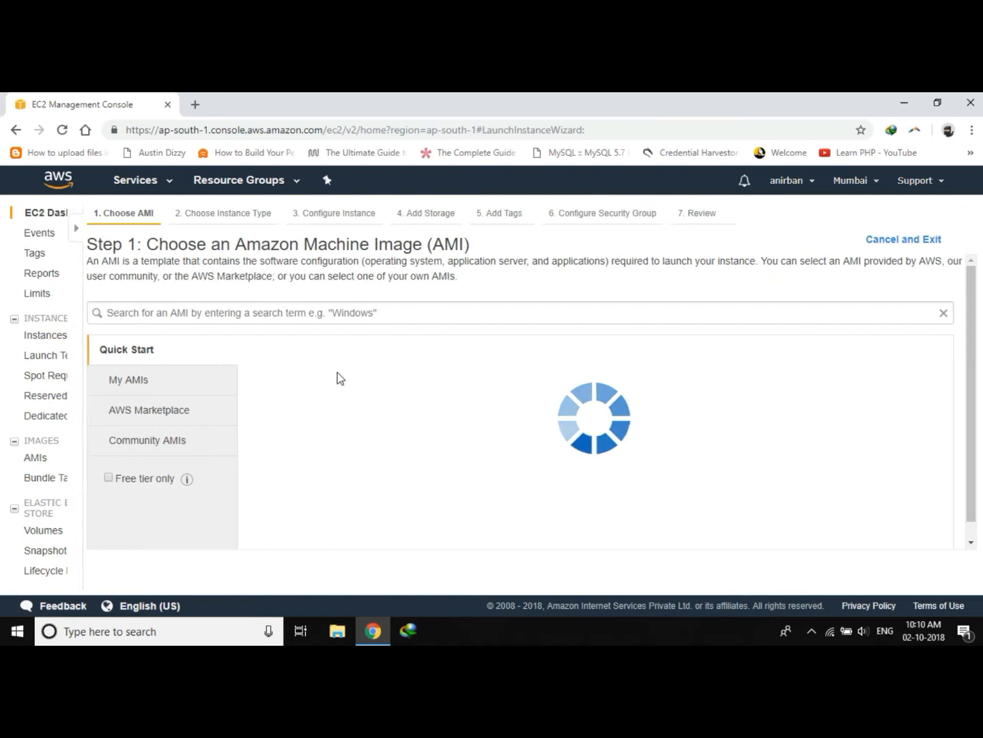
# Choose the Microsoft Windows Server 2016 Base AMI for the new instance.
pyautogui.scroll(-1, 407, 440)
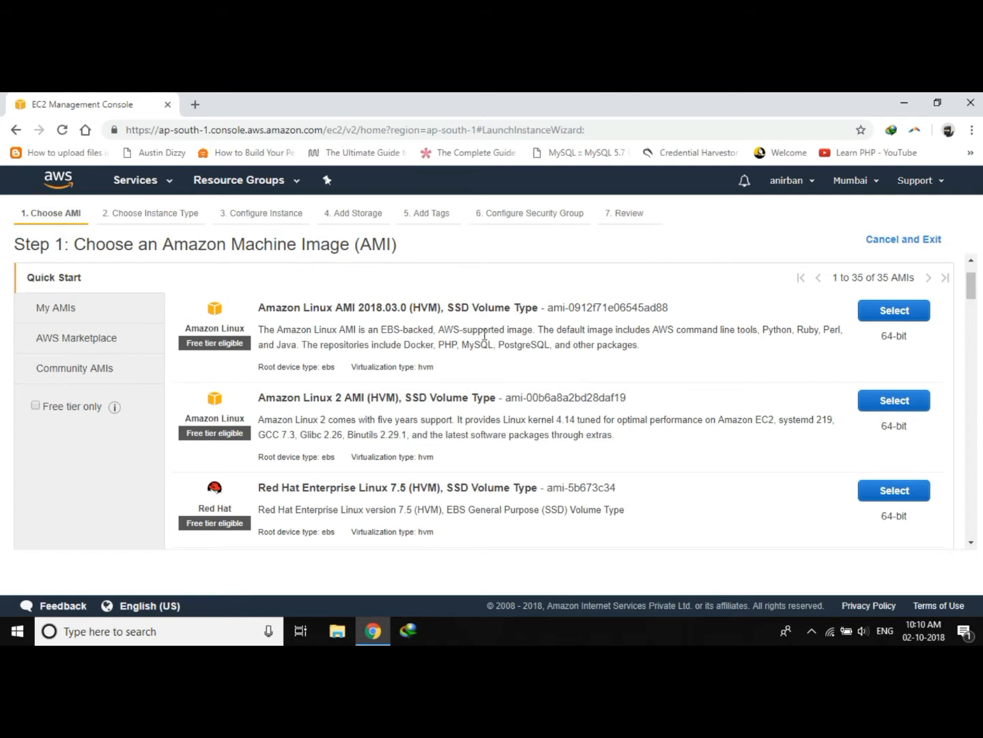
pyautogui.scroll(-4, 485, 335)
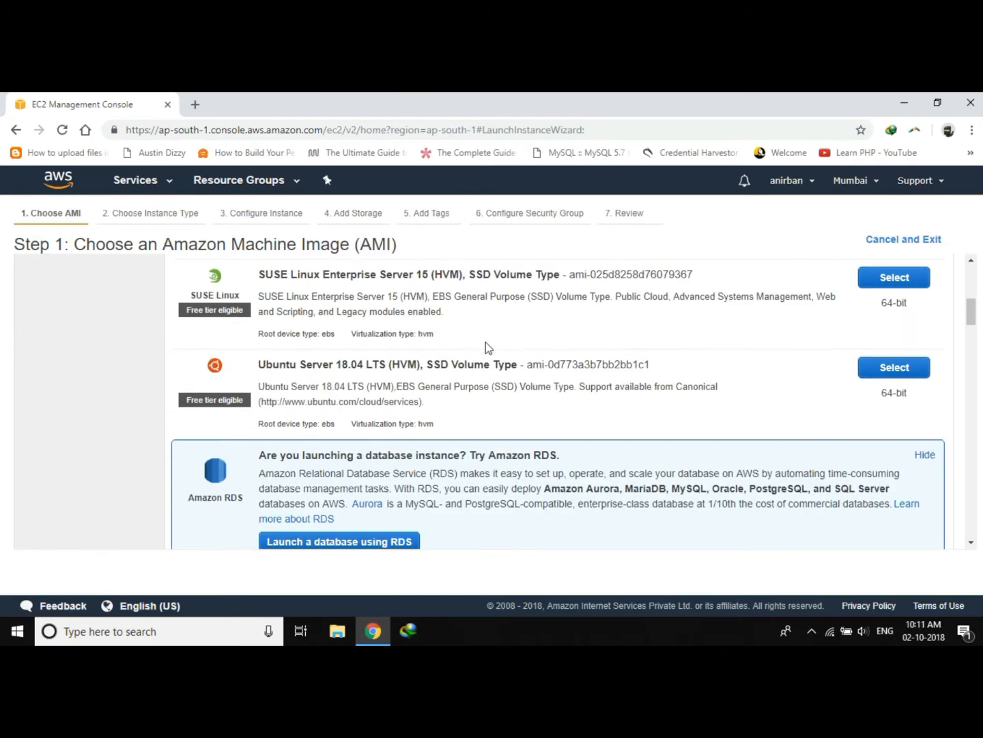
pyautogui.scroll(-1, 487, 342)
pyautogui.scroll(4, 487, 344)
pyautogui.scroll(-2, 489, 345)
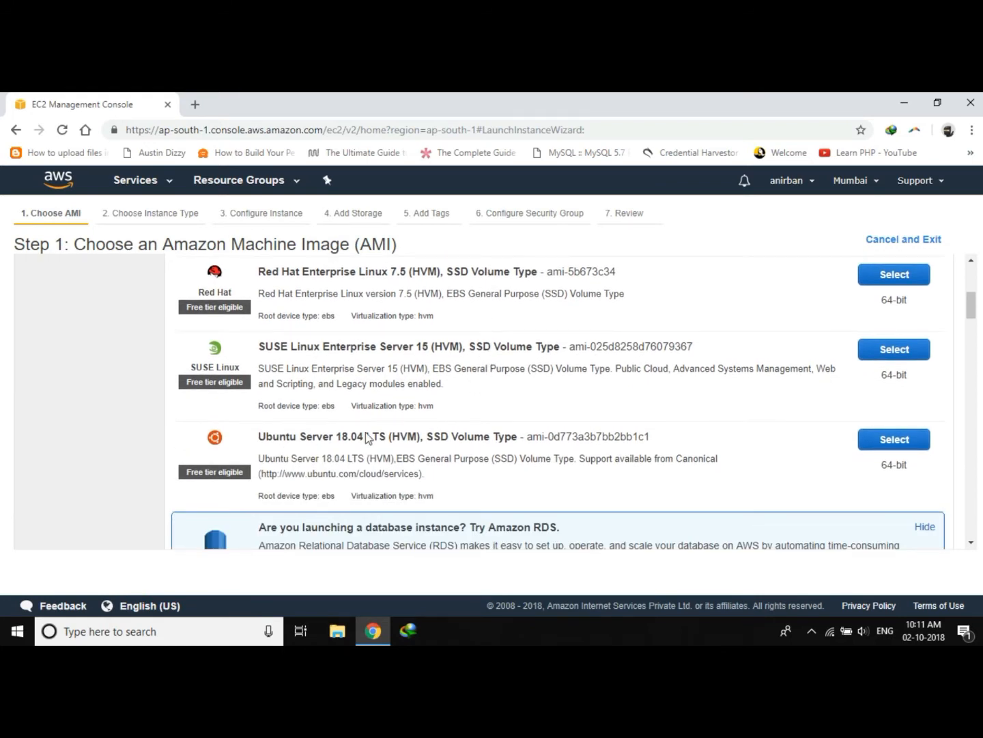
pyautogui.scroll(-5, 372, 478)
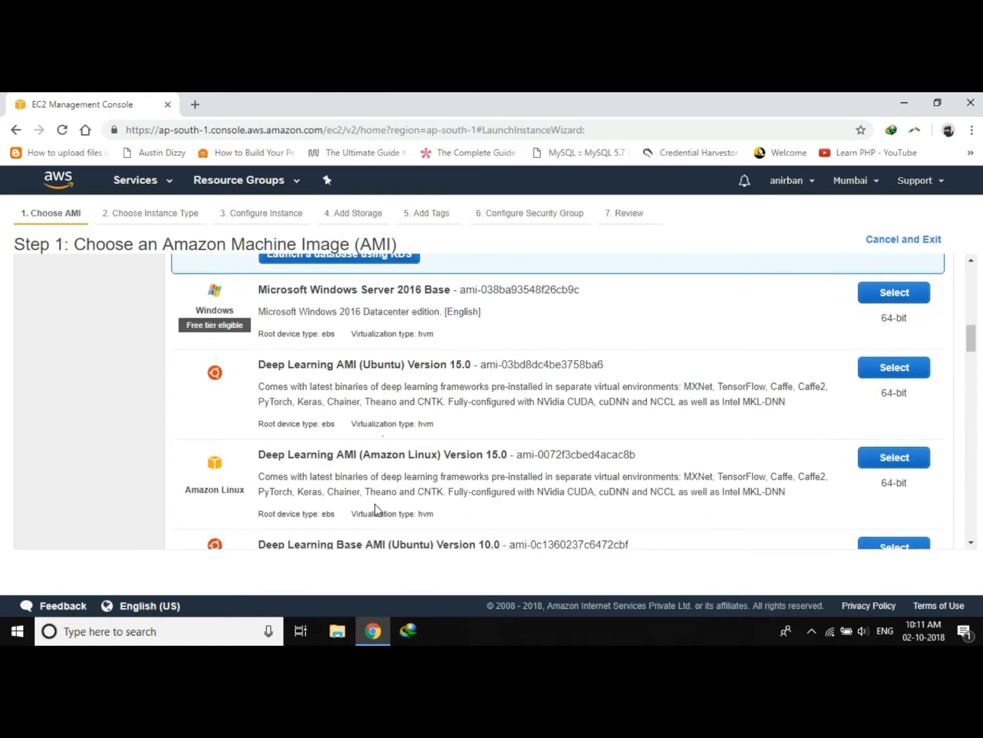
pyautogui.scroll(1, 423, 393)
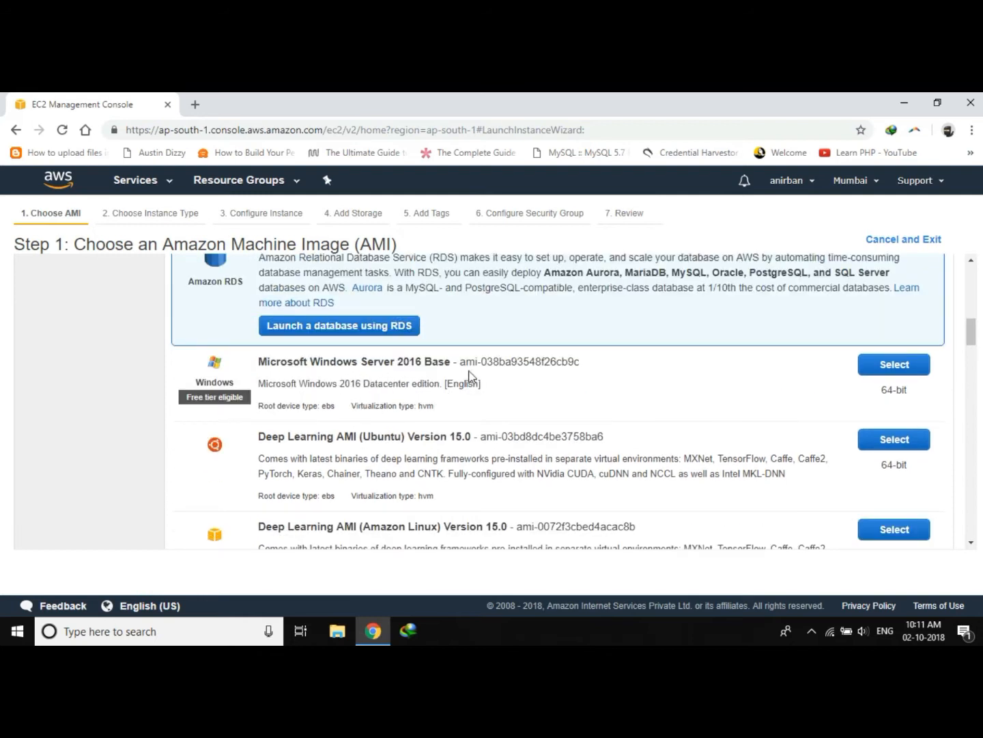
pyautogui.click(891, 372)
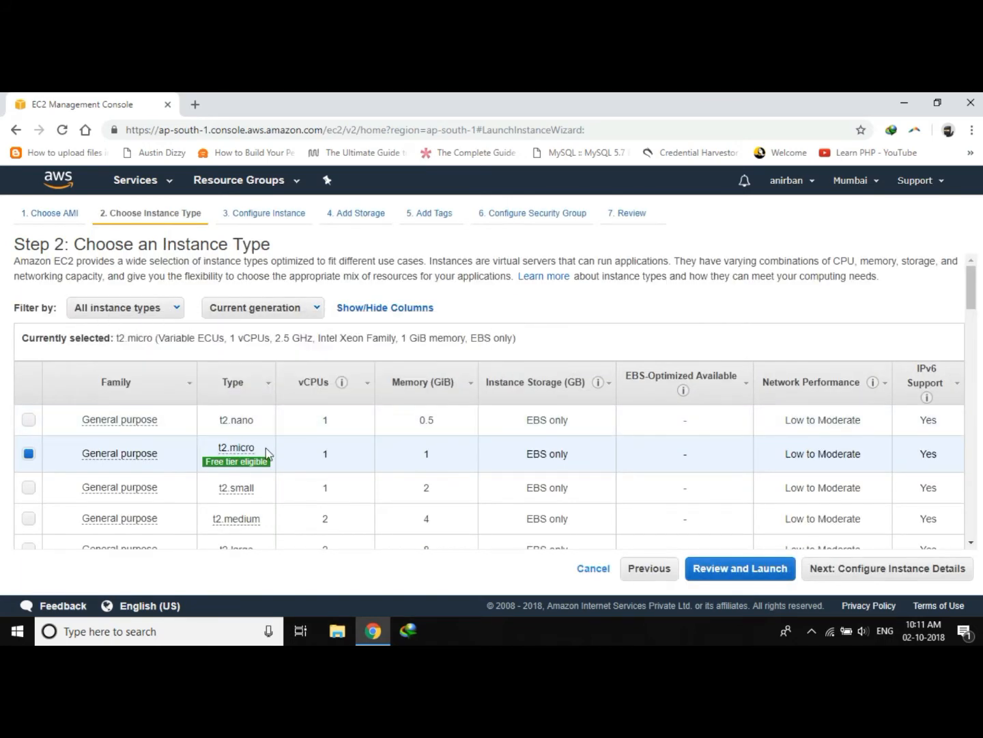
# Keep the free-tier t2.micro instance type and proceed to Configure Instance Details.
pyautogui.moveTo(247, 452)
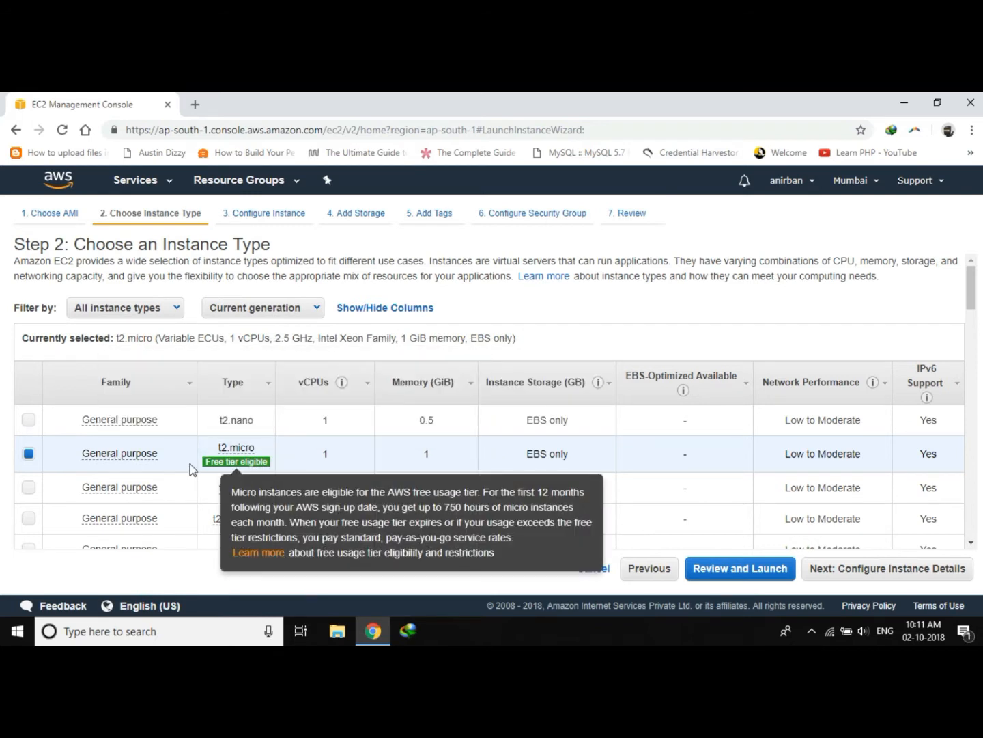
pyautogui.click(902, 569)
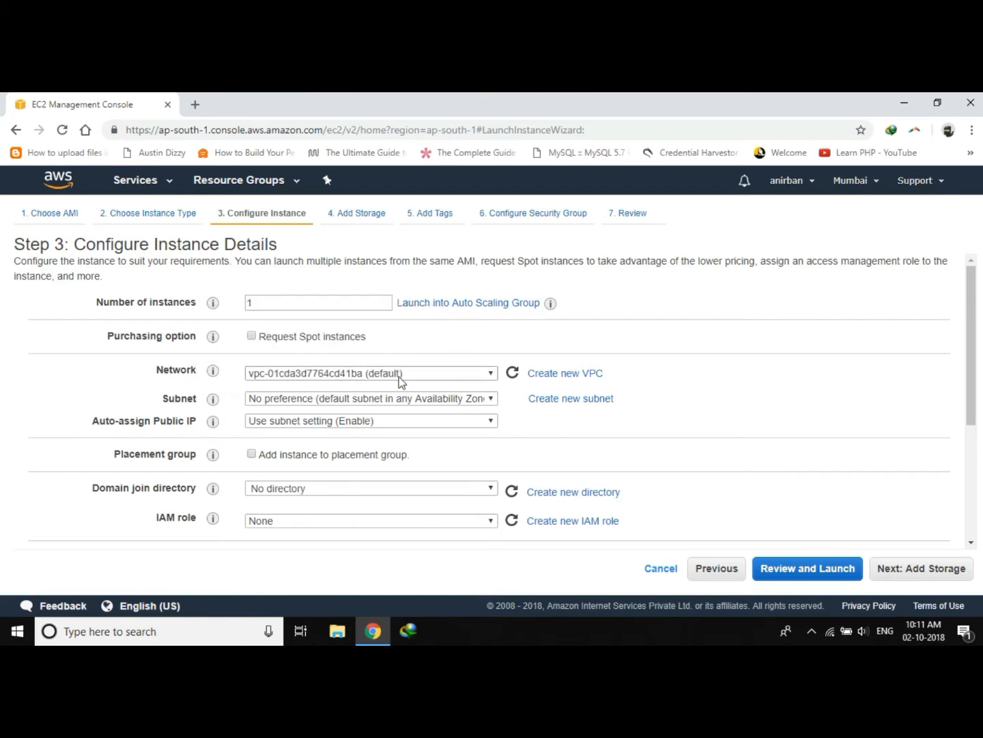
# Review the instance detail settings, keeping the defaults, and proceed to the Add Storage step.
pyautogui.click(314, 374)
pyautogui.click(316, 387)
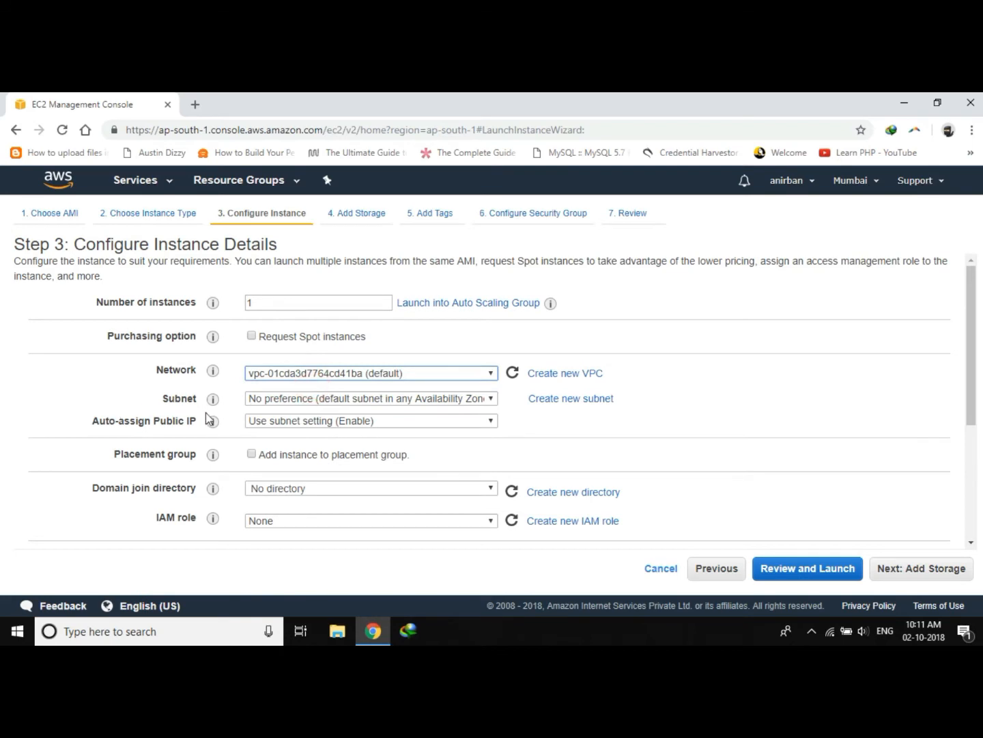
pyautogui.scroll(-1, 171, 409)
pyautogui.moveTo(212, 396)
pyautogui.scroll(-2, 202, 465)
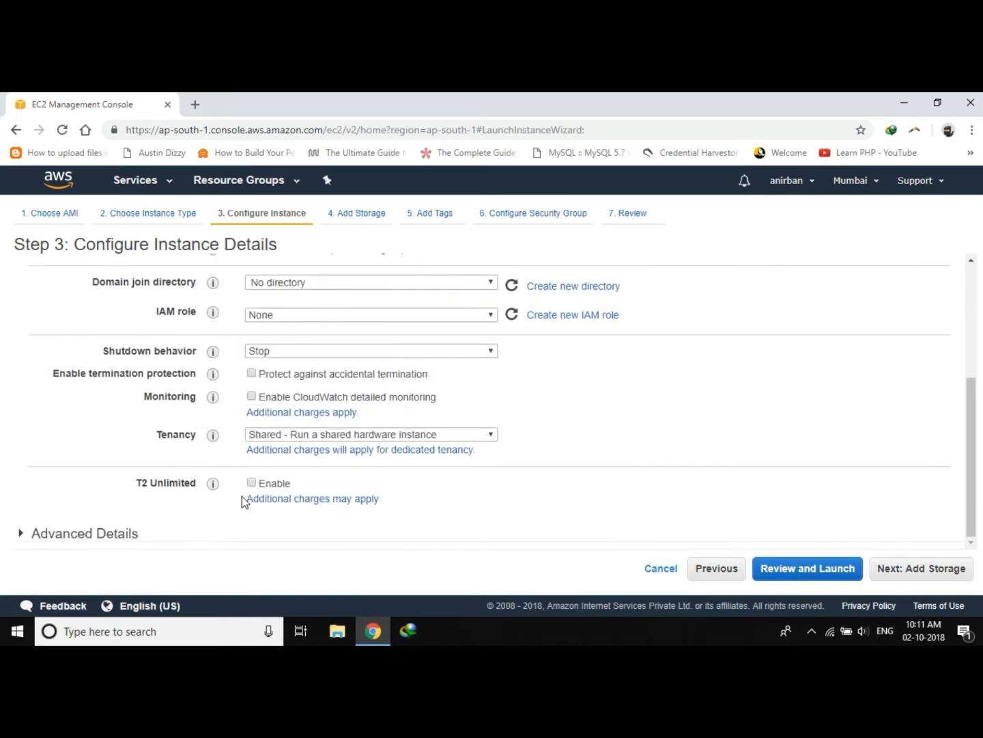
pyautogui.scroll(1, 181, 457)
pyautogui.scroll(3, 180, 462)
pyautogui.scroll(-3, 180, 462)
pyautogui.click(913, 570)
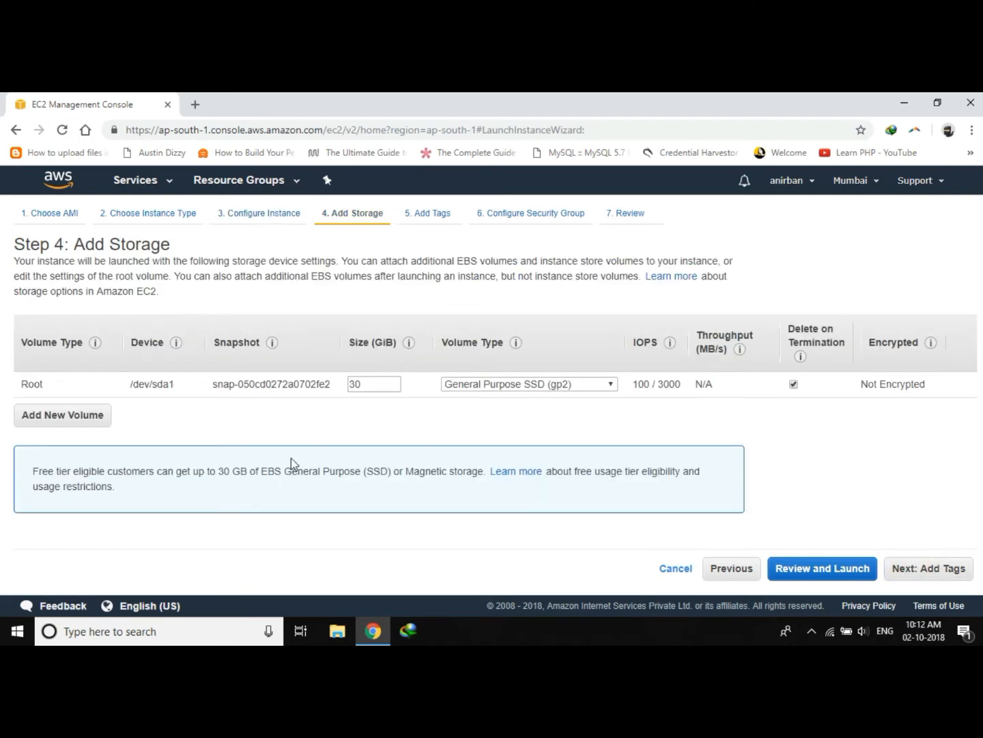
# Keep the 30 GiB General Purpose SSD root volume and proceed to the Add Tags step.
pyautogui.doubleClick(381, 387)
pyautogui.click(380, 386)
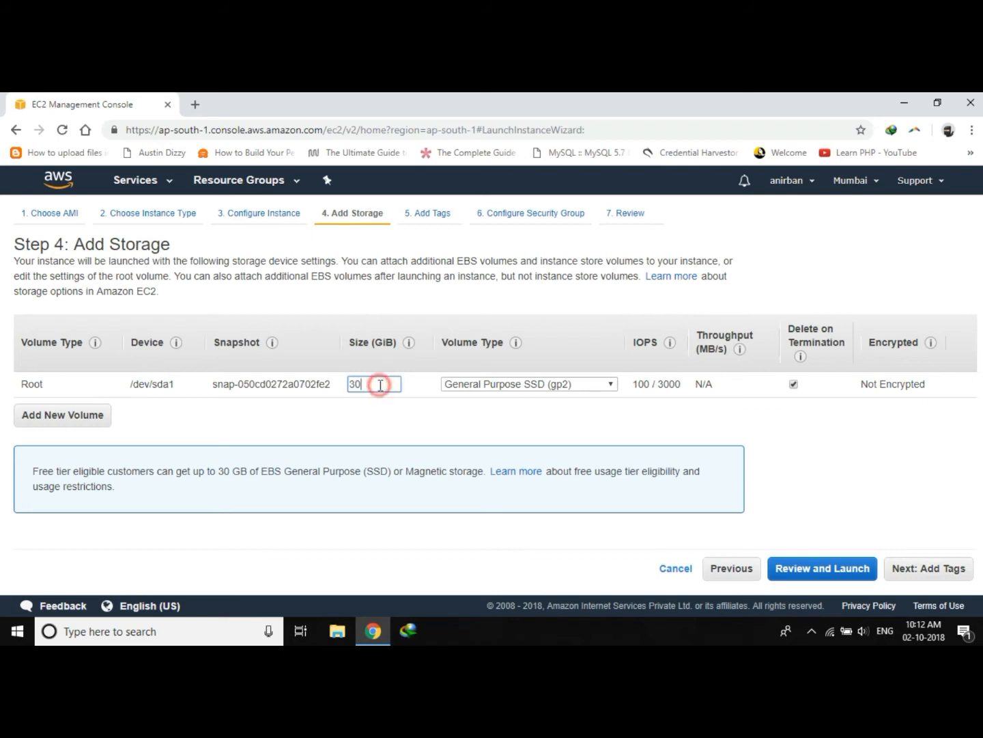
pyautogui.doubleClick(380, 385)
pyautogui.click(381, 385)
pyautogui.doubleClick(375, 386)
pyautogui.click(376, 386)
pyautogui.click(923, 568)
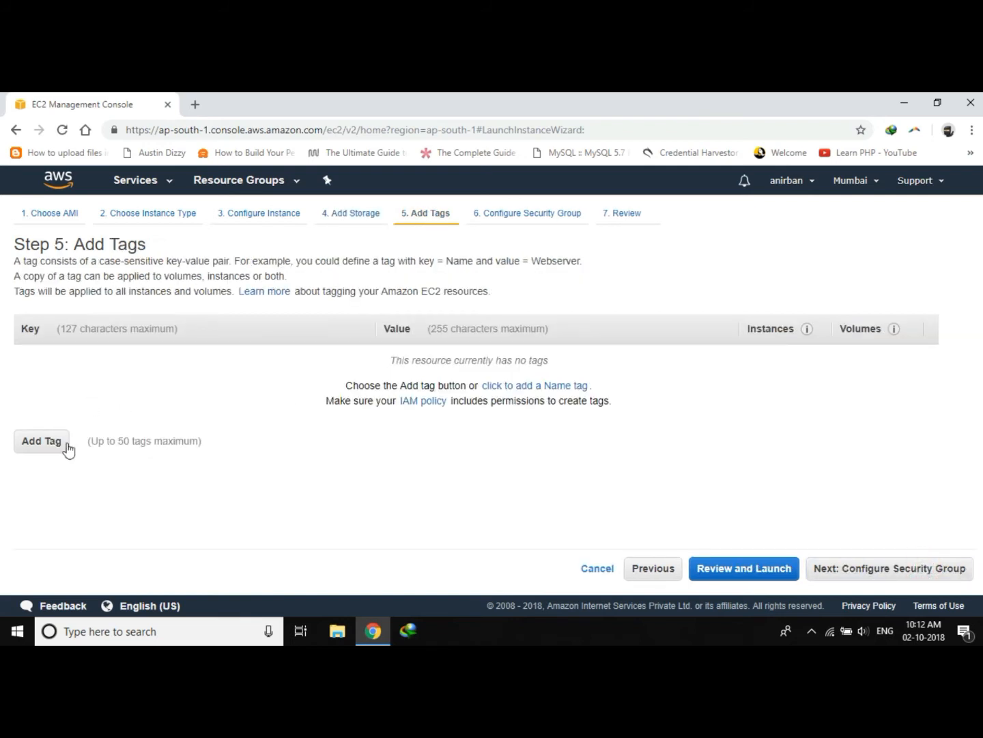
# Add a tag with the key windows.
pyautogui.click(40, 443)
pyautogui.write('win')
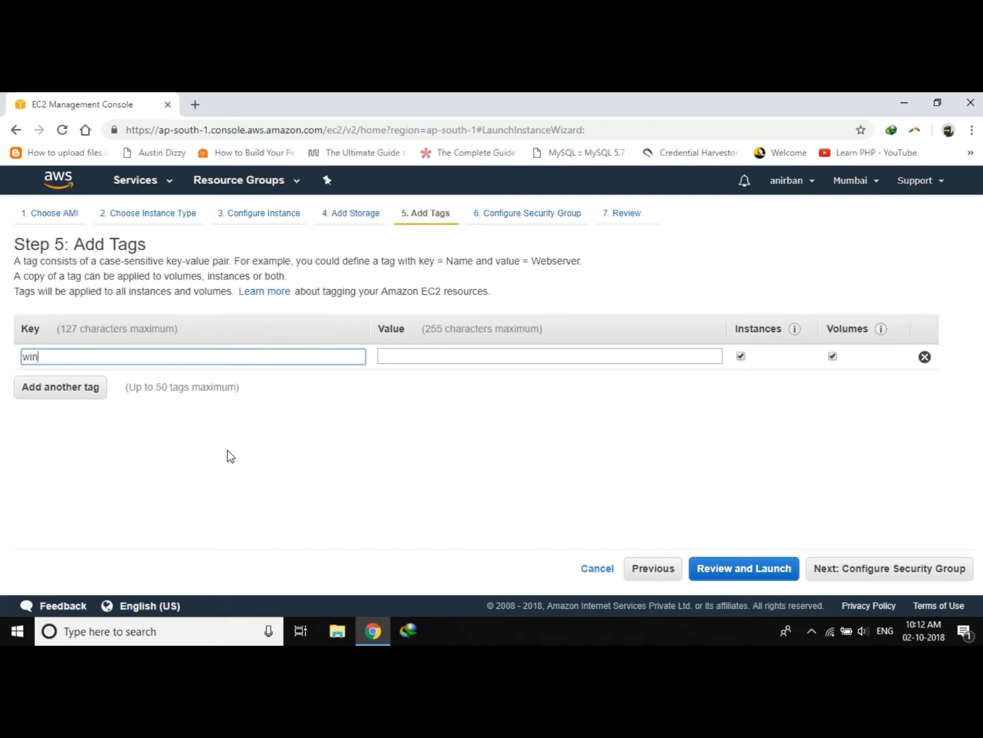
pyautogui.write('dows')
# Enter server as the tag's value and proceed to the Configure Security Group step.
pyautogui.click(459, 356)
pyautogui.write('sderver')
pyautogui.press('BackSpace')
pyautogui.press('BackSpace')
pyautogui.press('BackSpace')
pyautogui.press('BackSpace')
pyautogui.press('BackSpace')
pyautogui.press('BackSpace')
pyautogui.write('erever')
pyautogui.press('BackSpace')
pyautogui.press('BackSpace')
pyautogui.press('BackSpace')
pyautogui.press('BackSpace')
pyautogui.press('BackSpace')
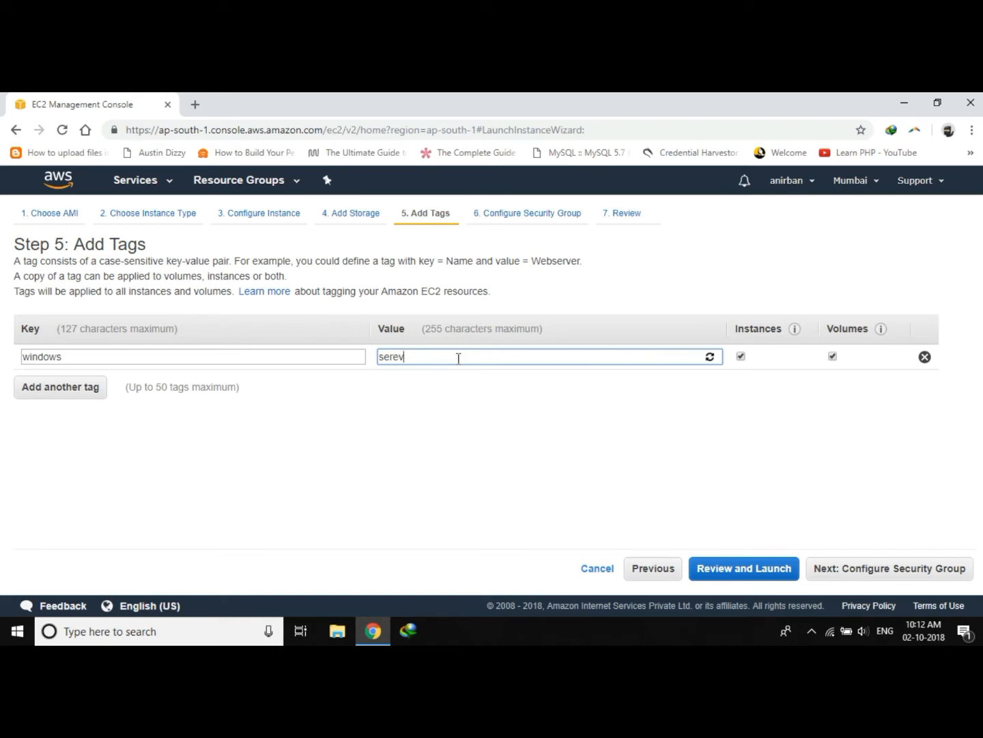
pyautogui.write('rver')
pyautogui.click(886, 568)
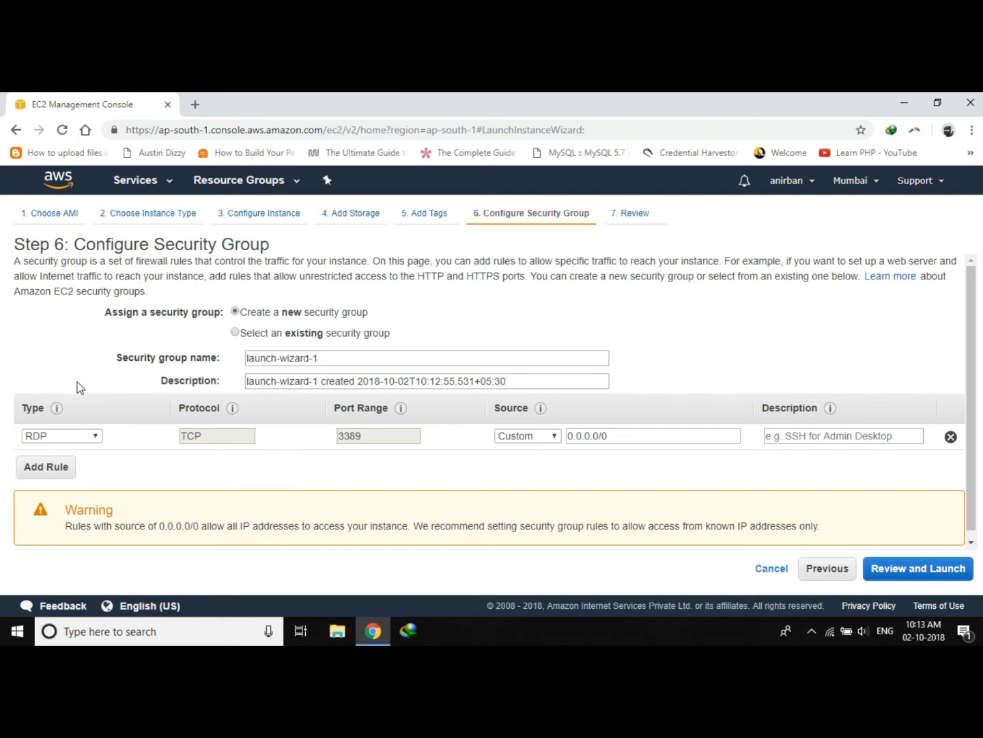
pyautogui.click(96, 434)
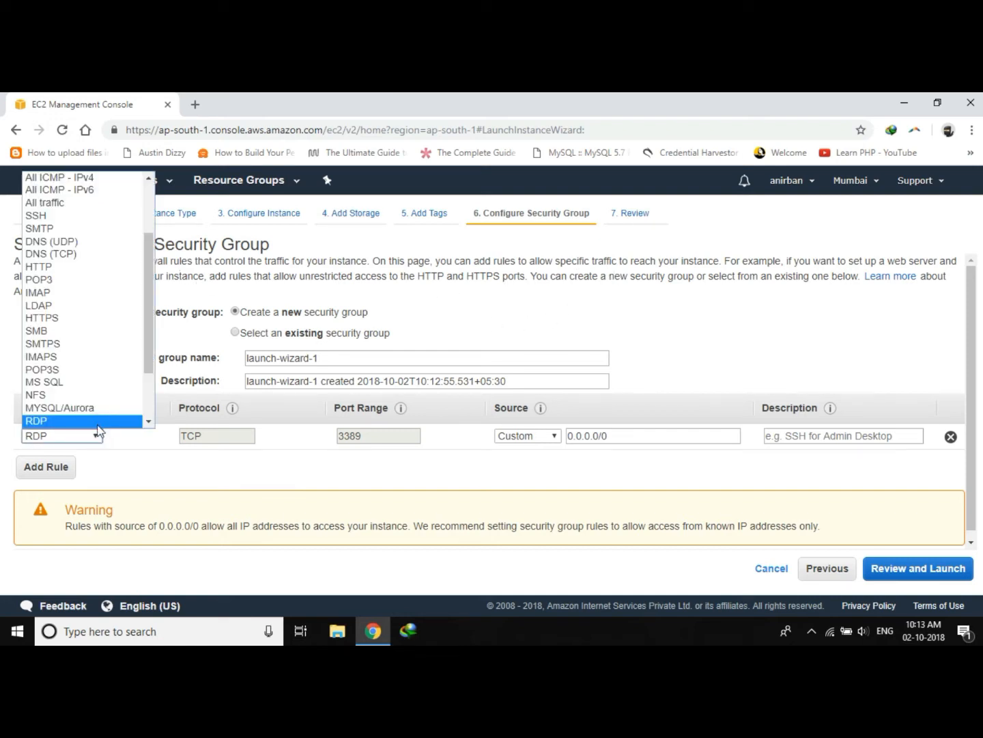
pyautogui.click(98, 421)
pyautogui.click(96, 432)
pyautogui.click(95, 423)
pyautogui.click(95, 435)
pyautogui.click(95, 423)
pyautogui.click(95, 436)
pyautogui.click(96, 435)
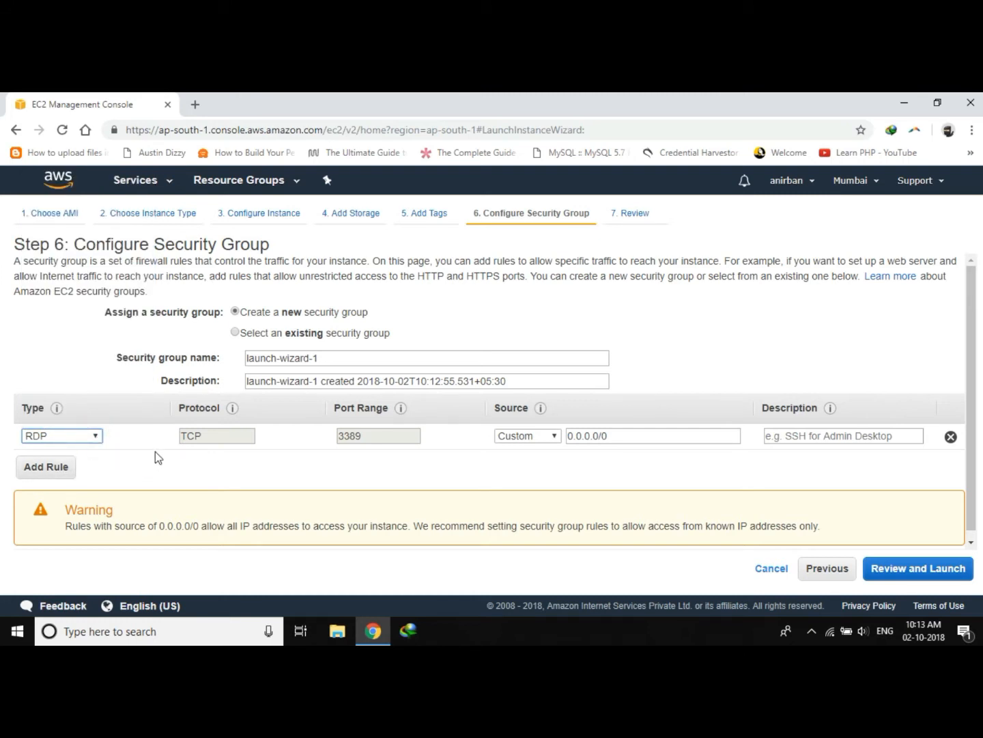
# Add a second security group rule and set its type to HTTP.
pyautogui.click(45, 466)
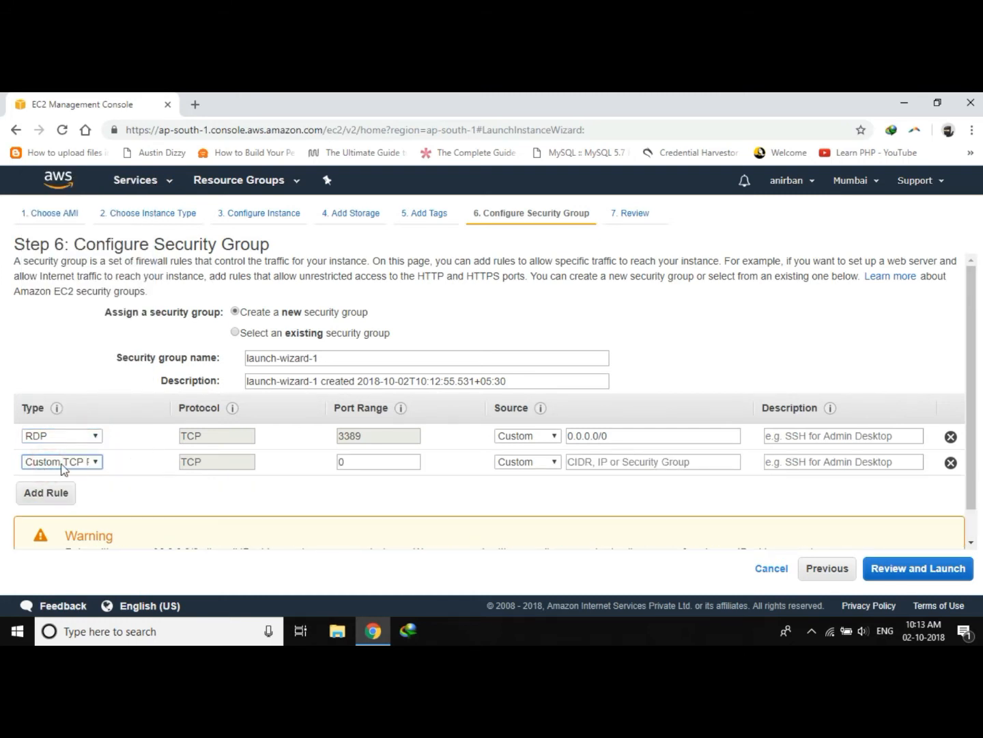
pyautogui.click(94, 462)
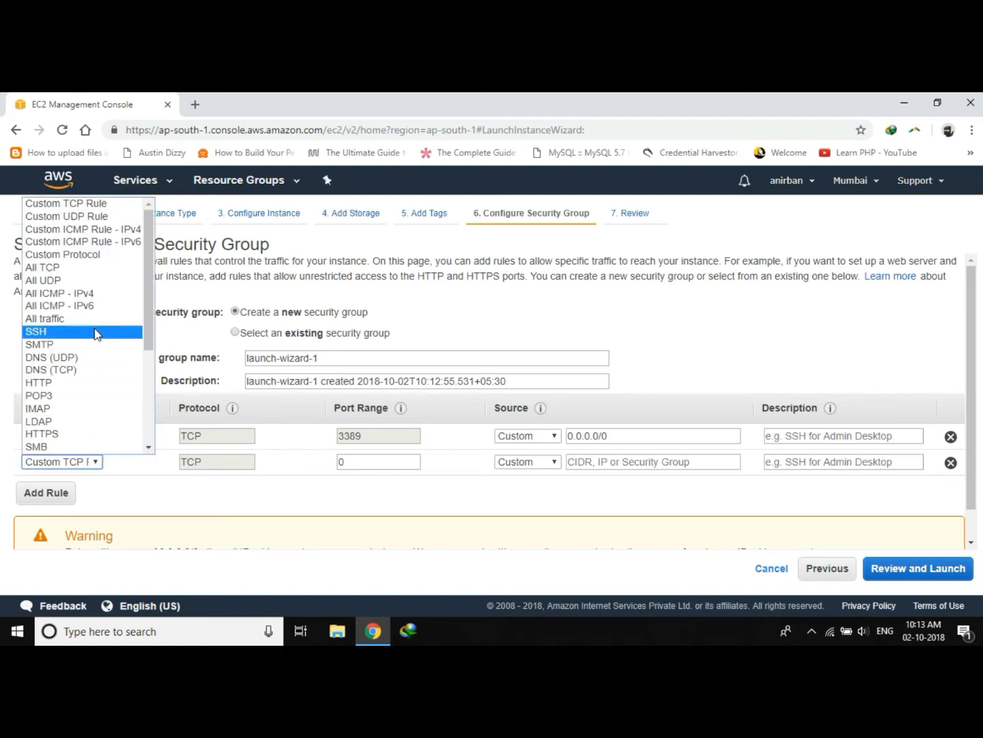
pyautogui.click(88, 384)
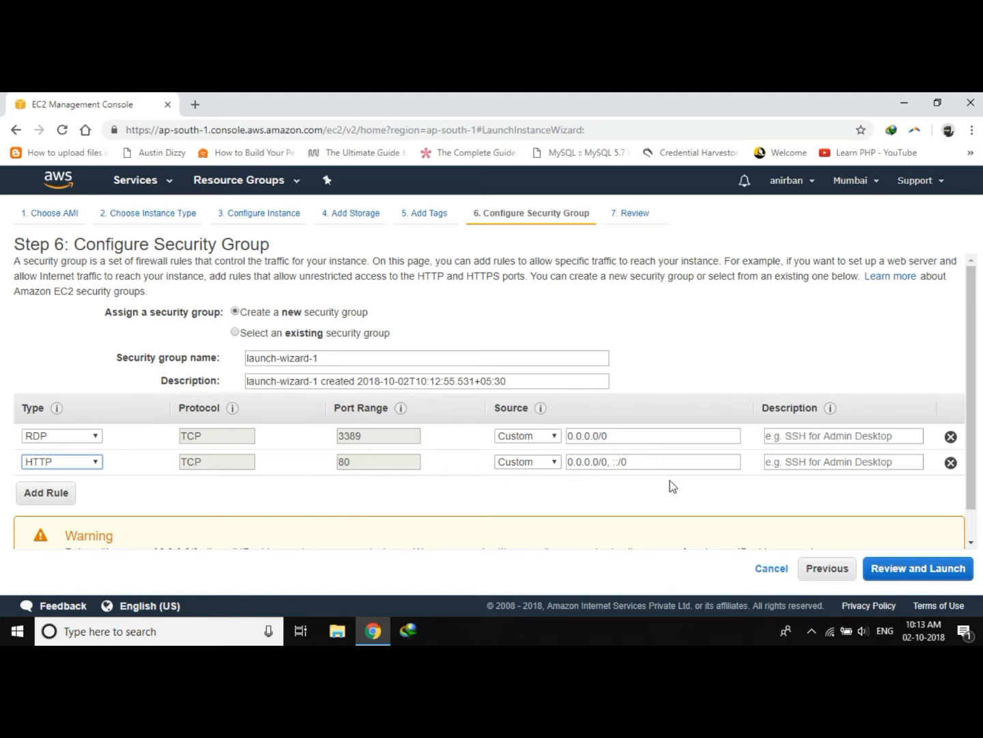
pyautogui.click(47, 495)
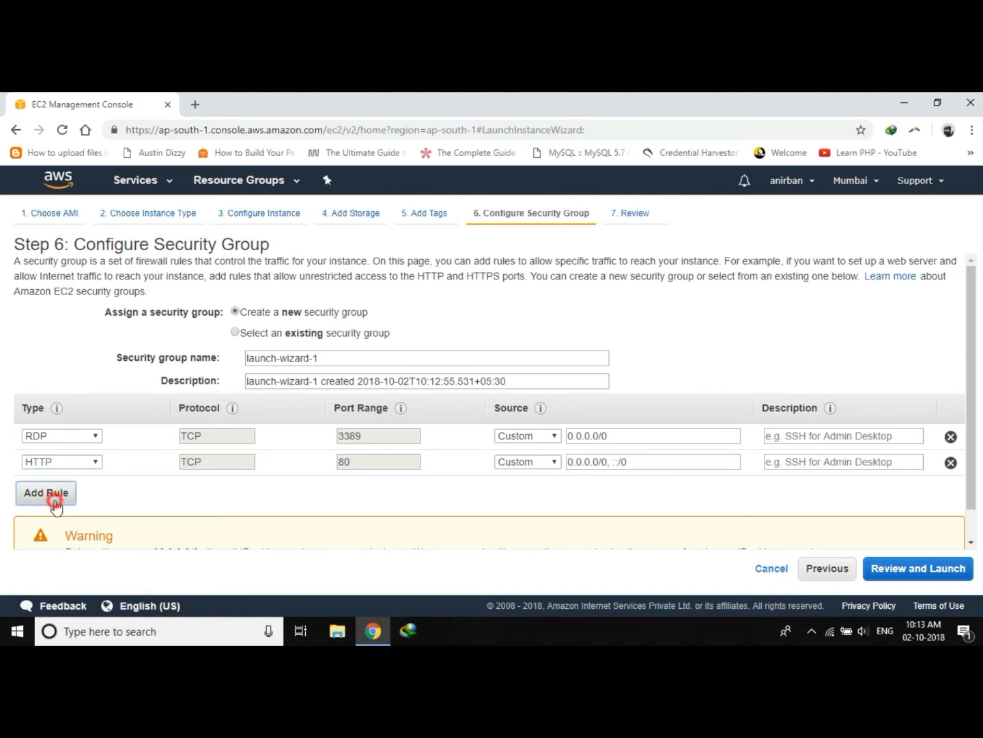
pyautogui.click(93, 488)
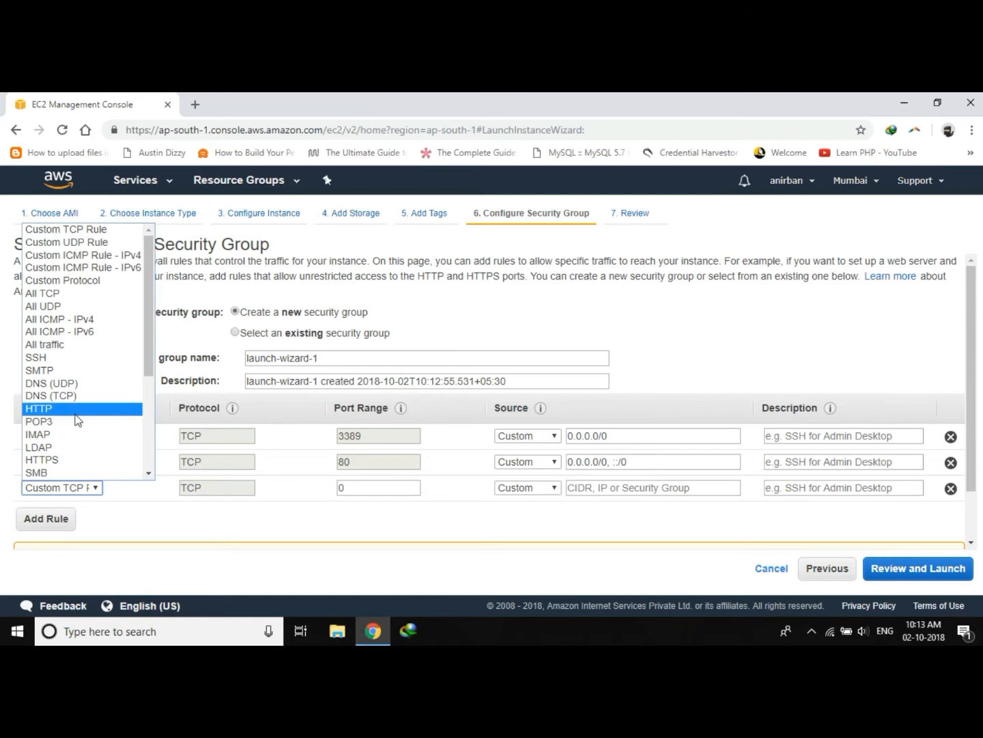
pyautogui.scroll(-3, 79, 431)
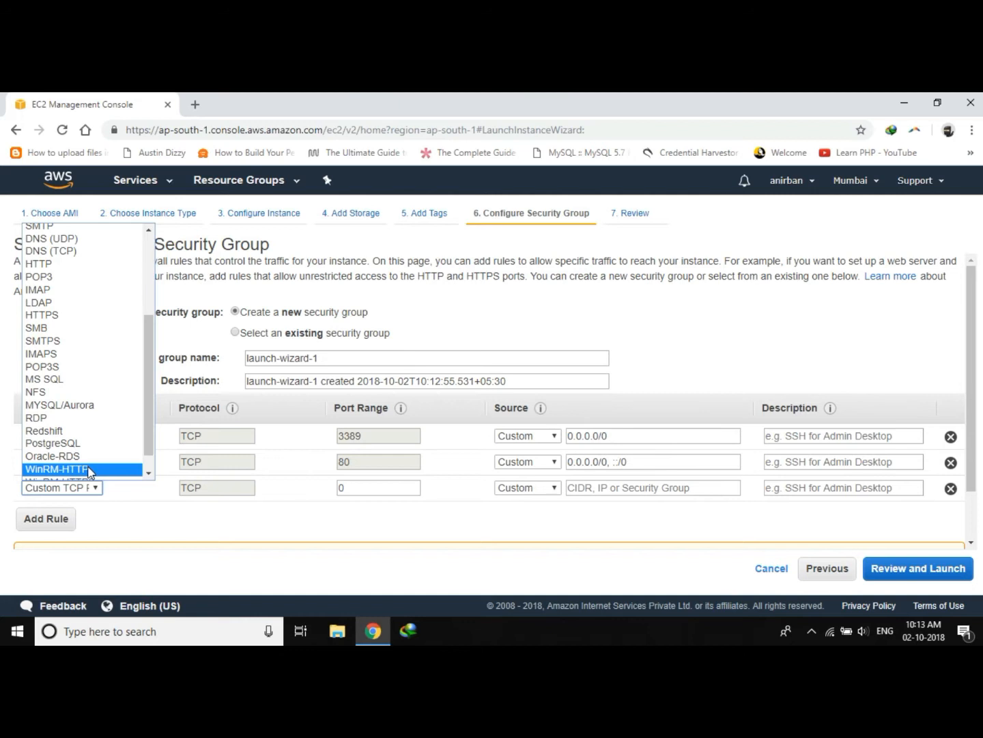
pyautogui.scroll(-1, 89, 471)
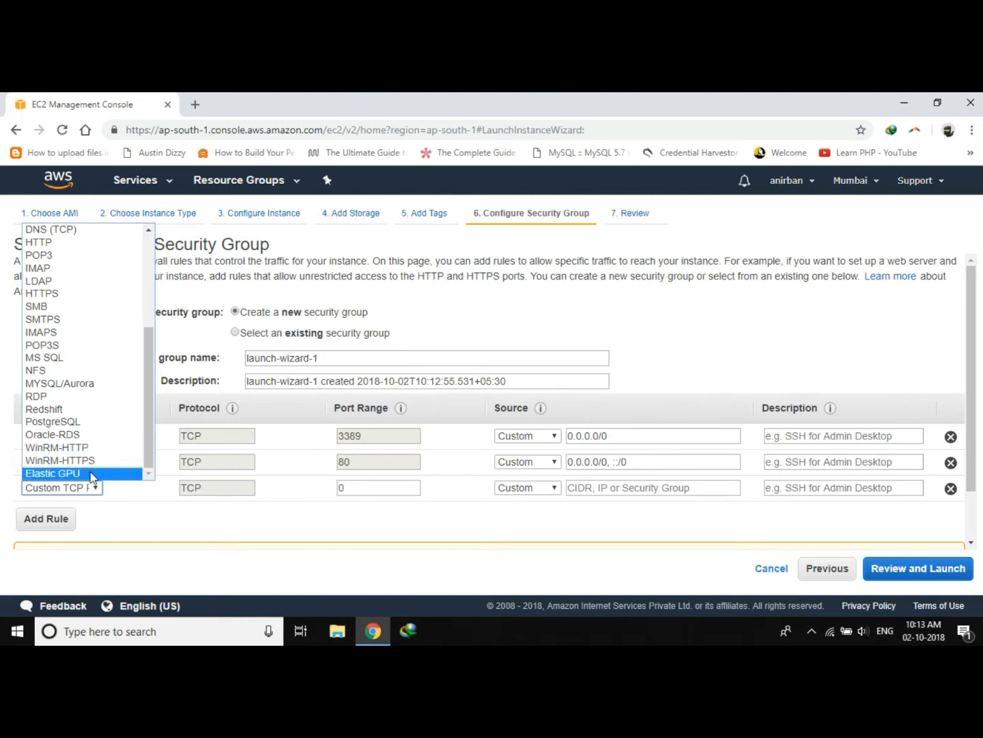
pyautogui.scroll(4, 94, 451)
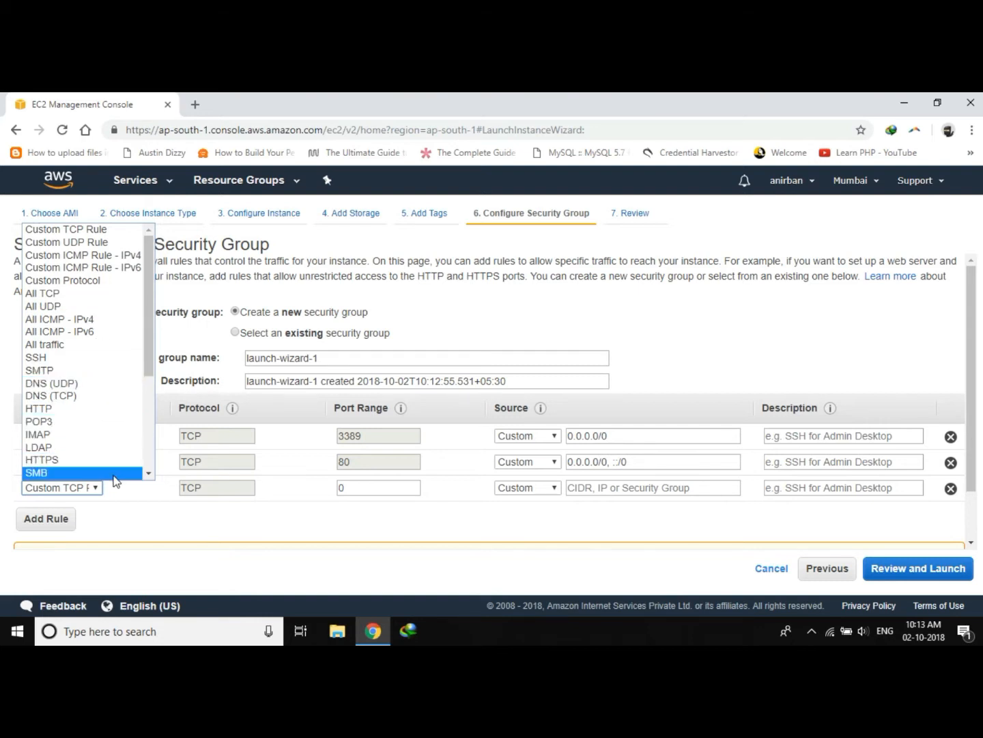
pyautogui.click(130, 518)
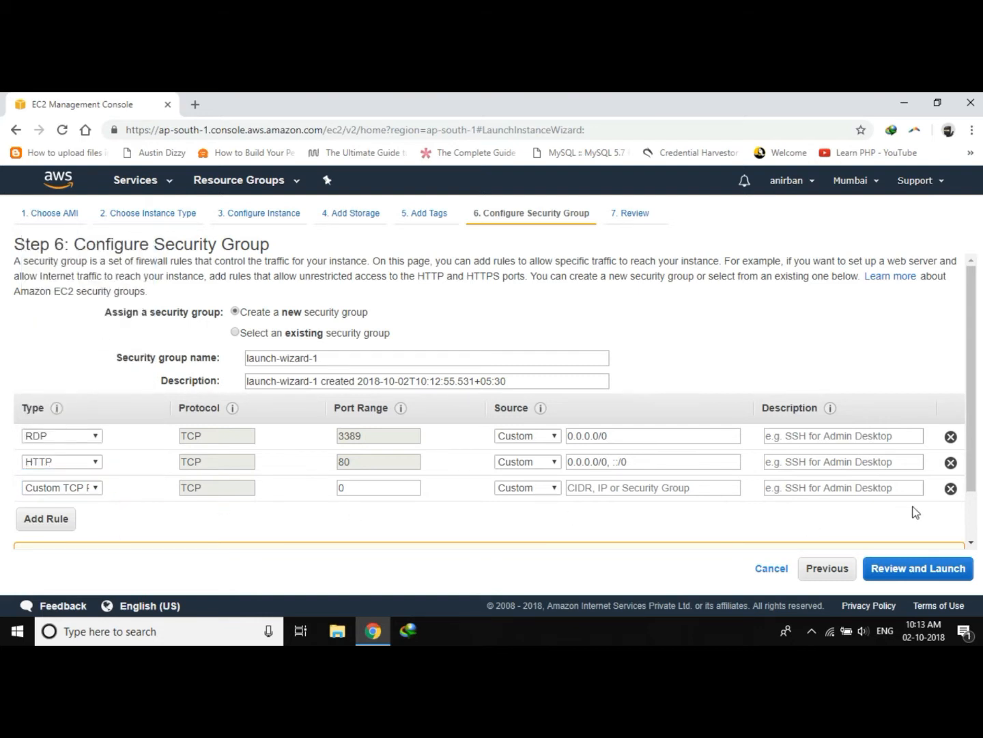
pyautogui.click(951, 489)
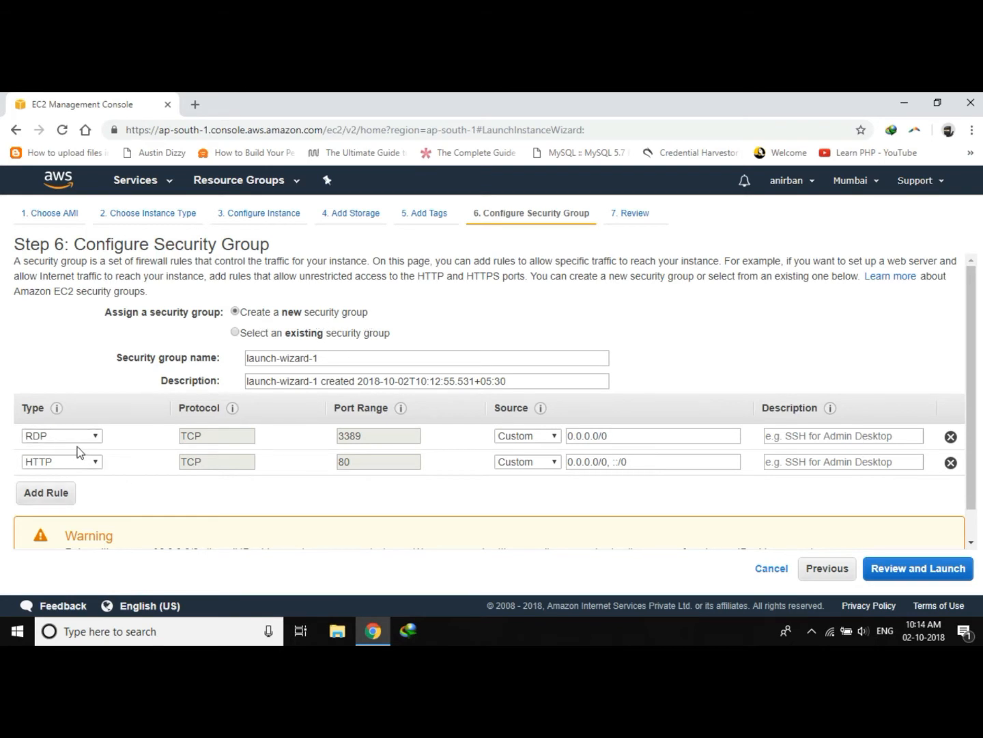
# Proceed to the Review Instance Launch page with the RDP and HTTP rules.
pyautogui.scroll(-1, 102, 478)
pyautogui.scroll(-1, 99, 473)
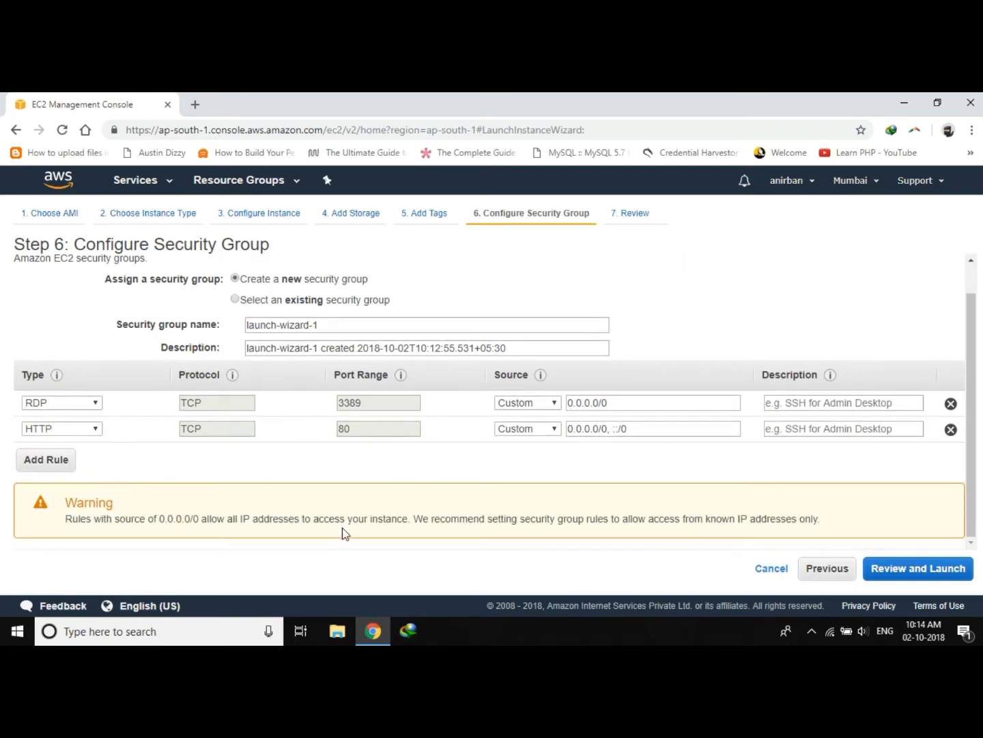
pyautogui.click(909, 574)
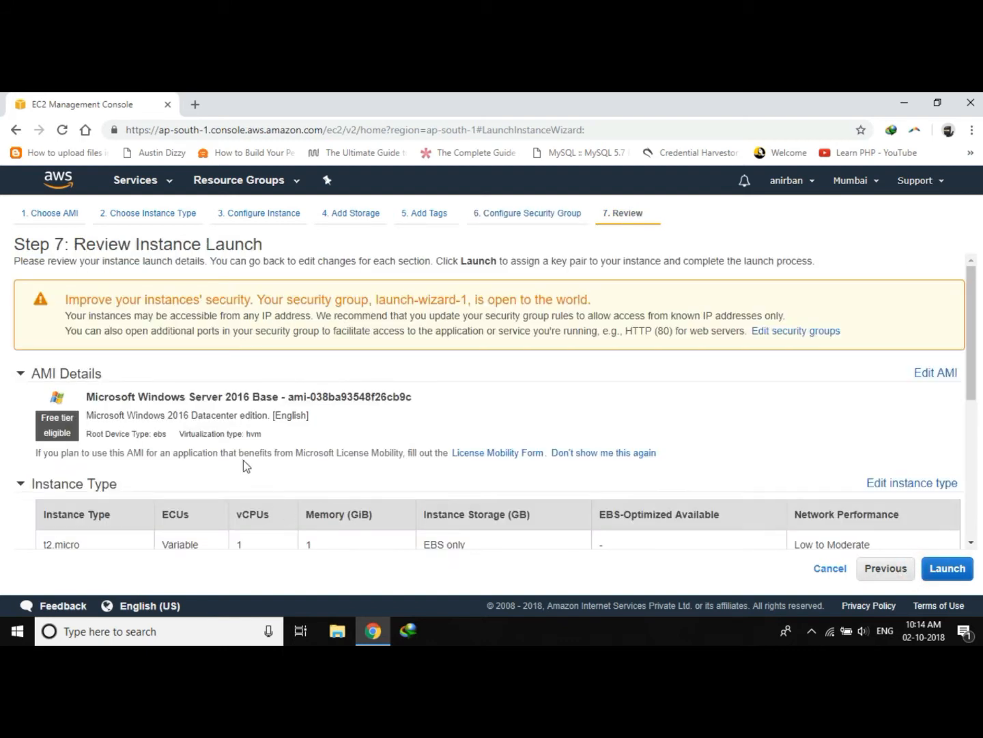
# Examine the AMI, instance type and security group details in the launch review.
pyautogui.scroll(-8, 241, 458)
pyautogui.scroll(8, 242, 453)
pyautogui.scroll(-6, 241, 454)
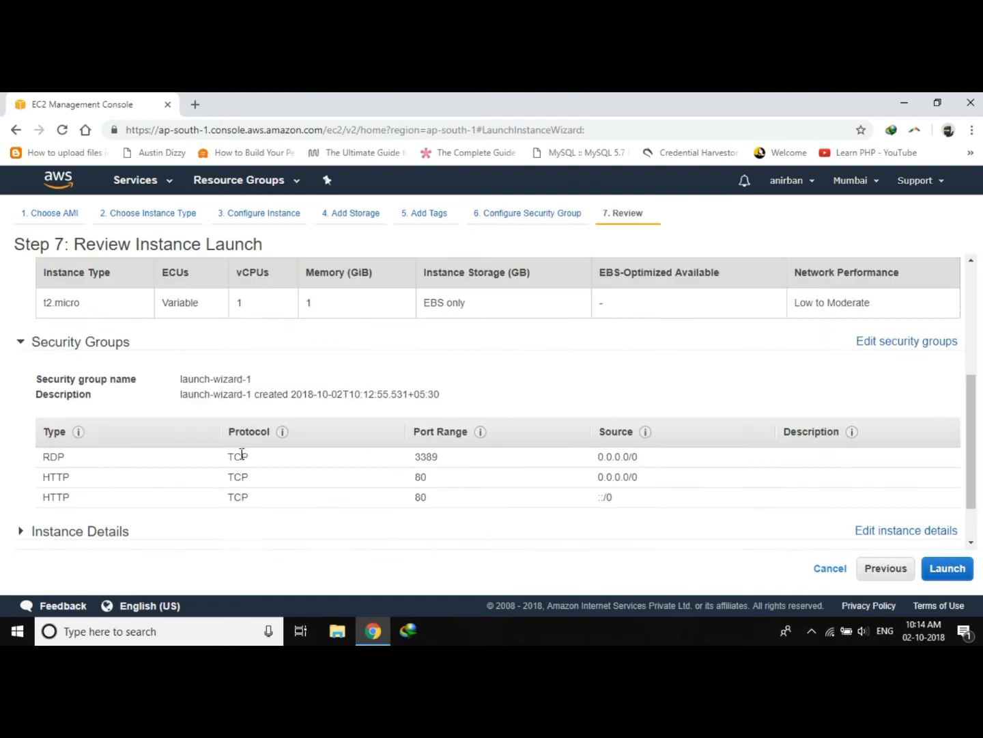
pyautogui.scroll(6, 241, 454)
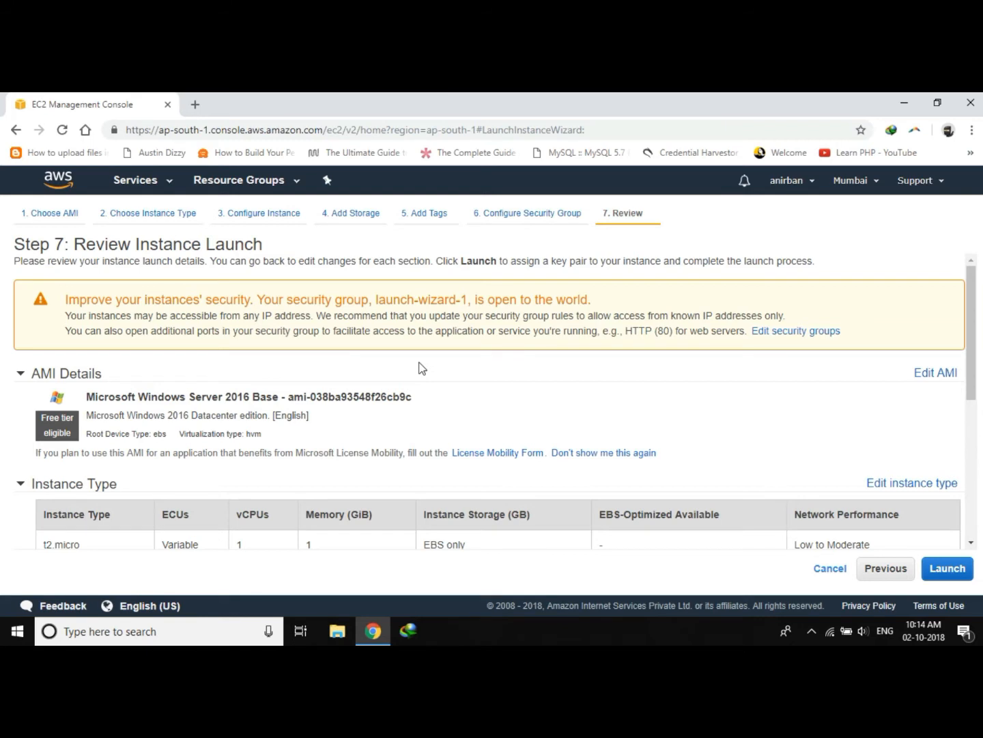
pyautogui.scroll(-1, 421, 369)
pyautogui.scroll(-1, 421, 369)
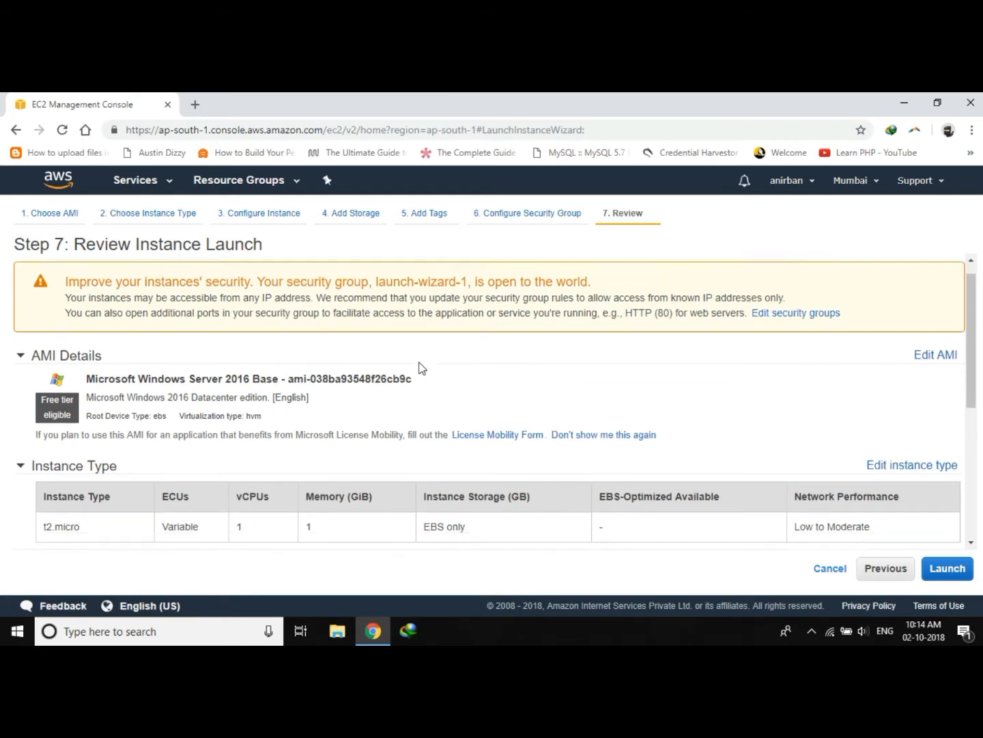
pyautogui.scroll(1, 421, 375)
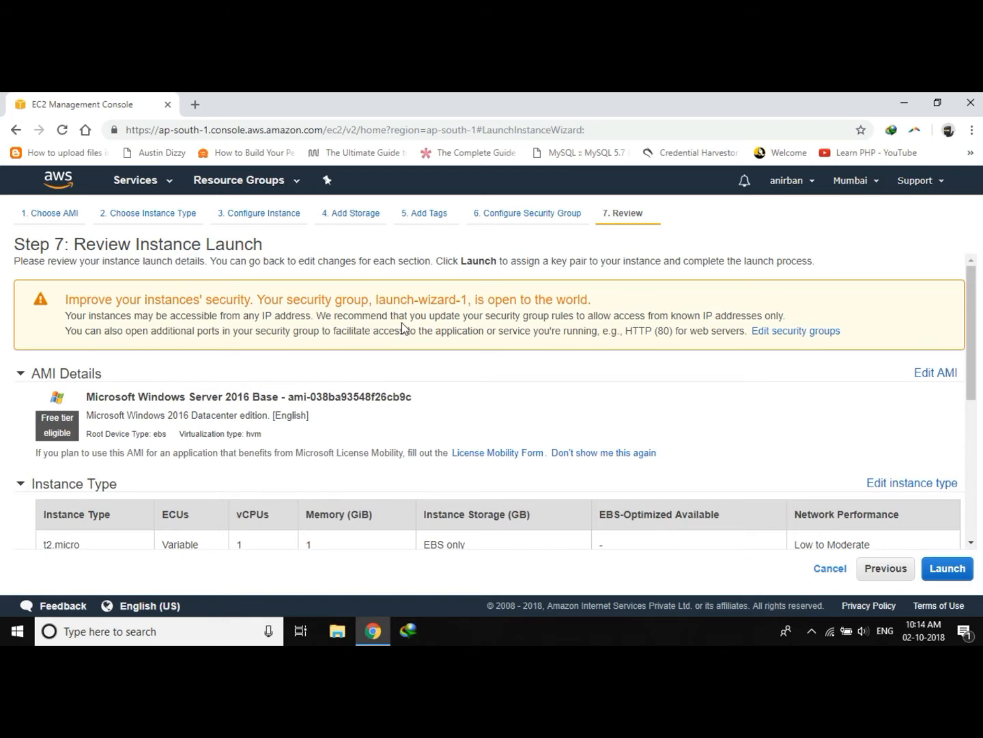
pyautogui.scroll(-5, 546, 315)
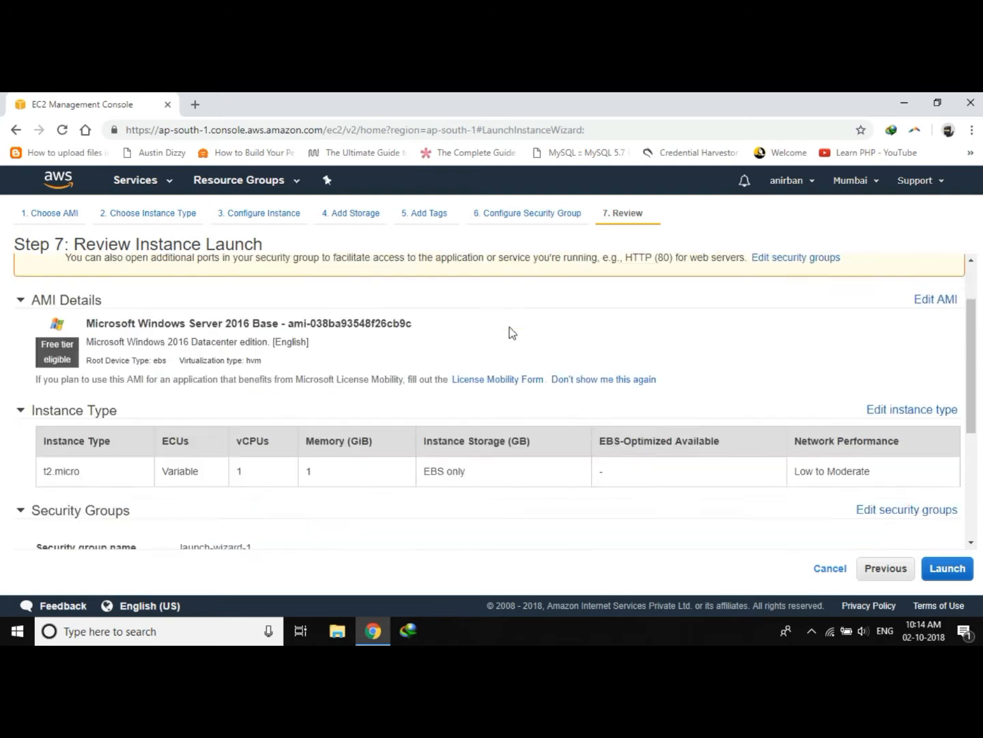
pyautogui.scroll(5, 501, 410)
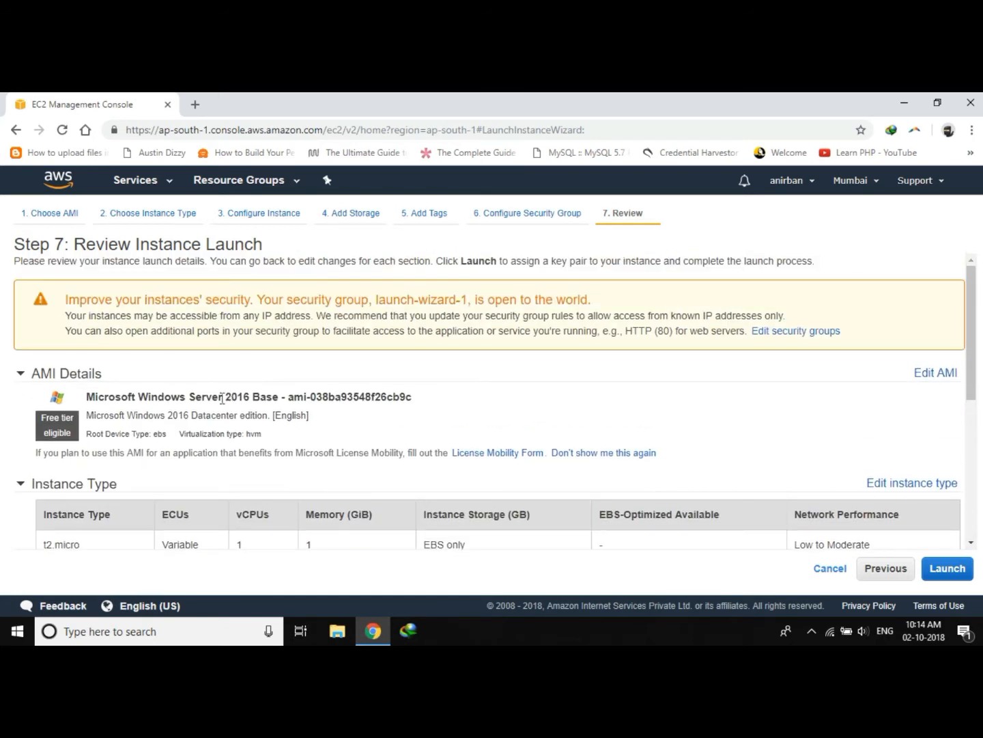
# Start the launch and try choosing the existing key pair windows server key.
pyautogui.click(939, 570)
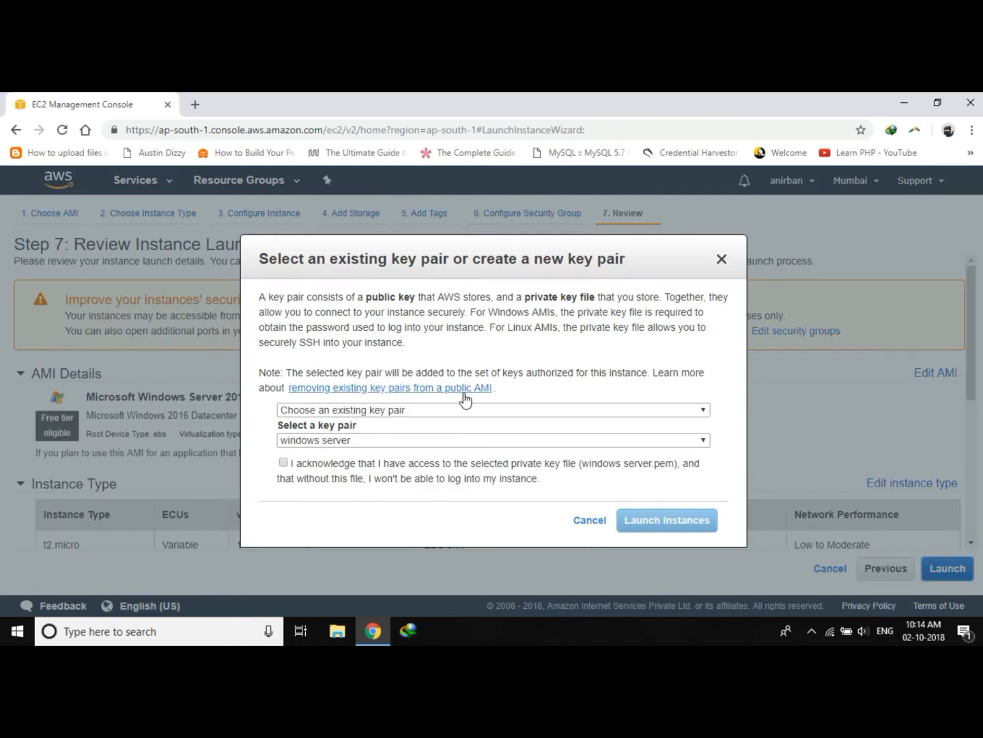
pyautogui.click(313, 441)
pyautogui.click(313, 441)
pyautogui.click(314, 441)
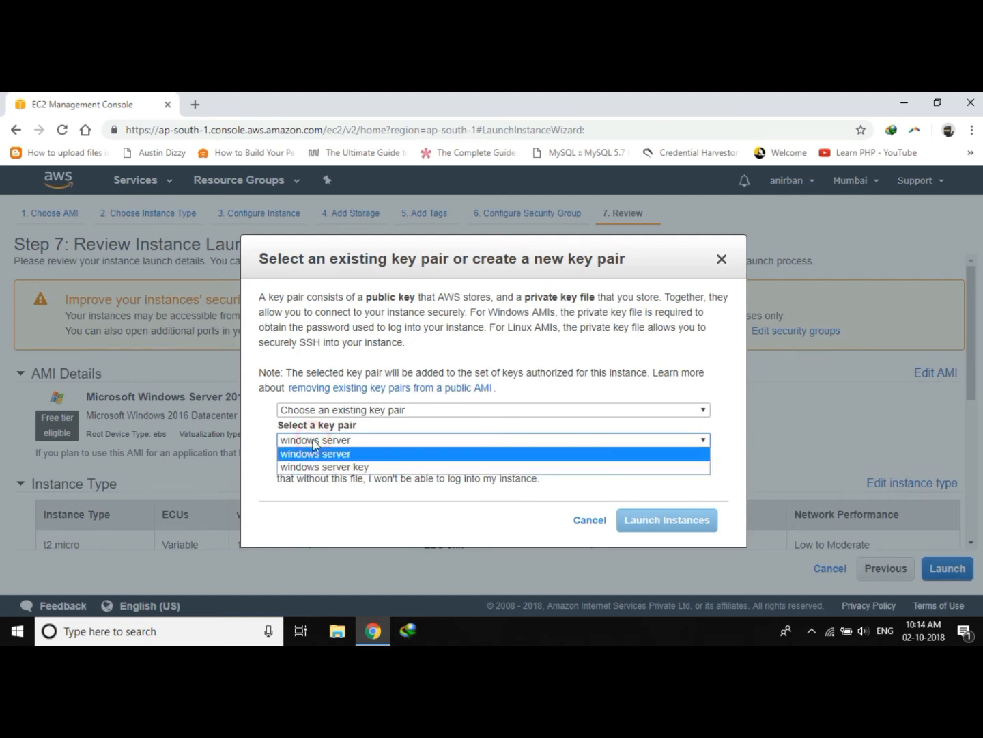
pyautogui.click(382, 467)
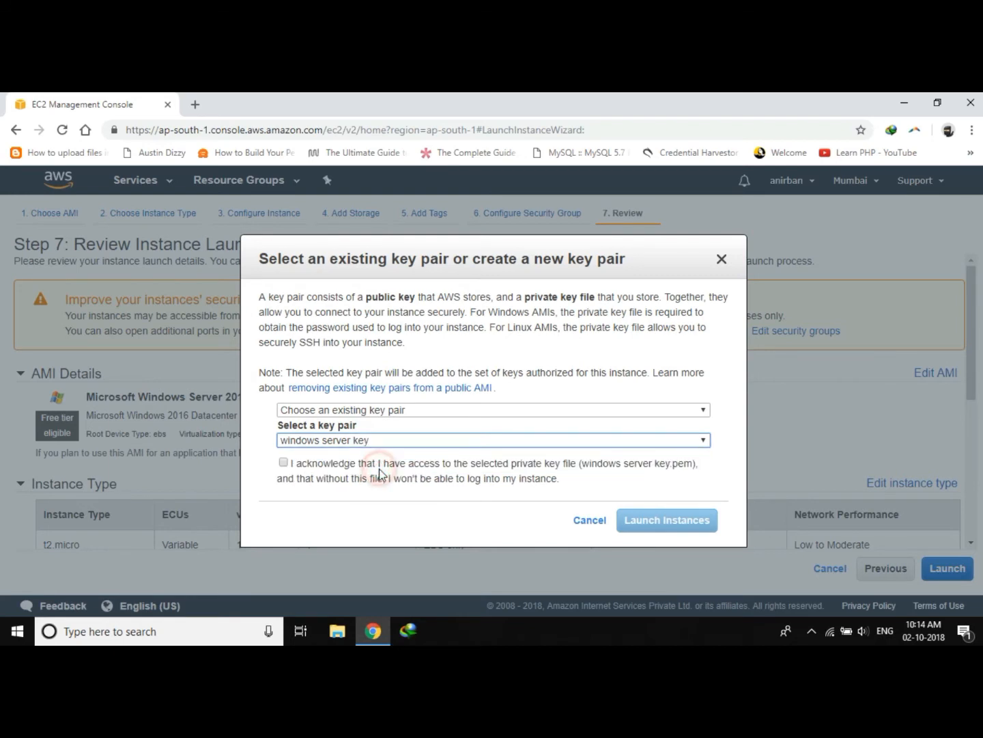
pyautogui.click(284, 463)
pyautogui.click(284, 463)
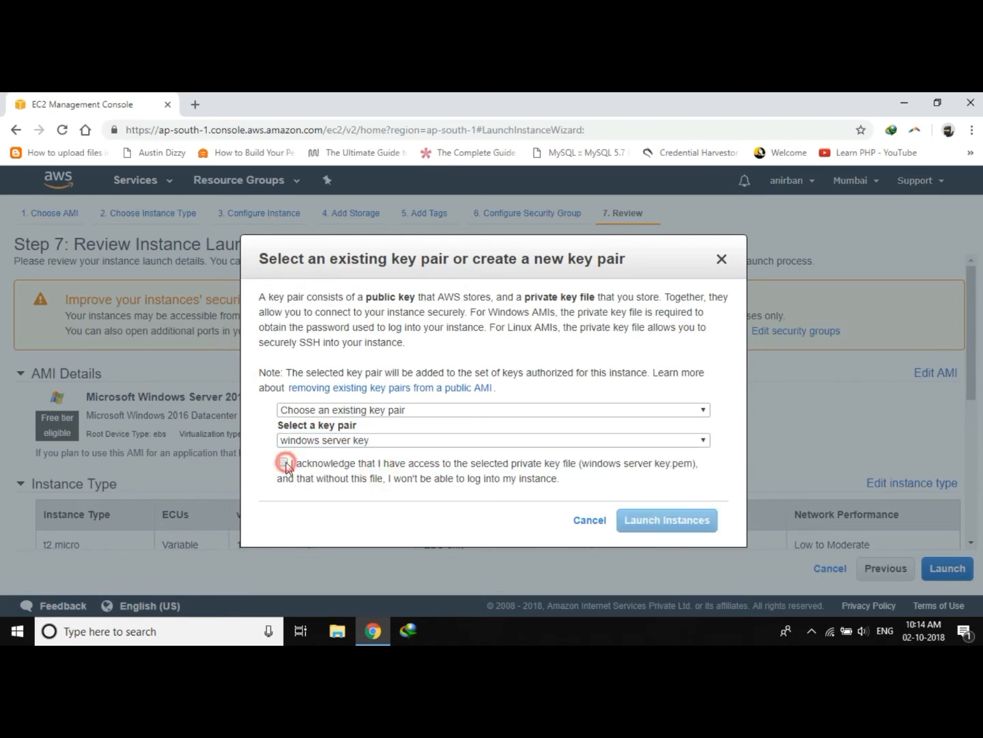
# Create and download a new key pair named windows server key1, then launch the instance.
pyautogui.click(352, 410)
pyautogui.click(349, 438)
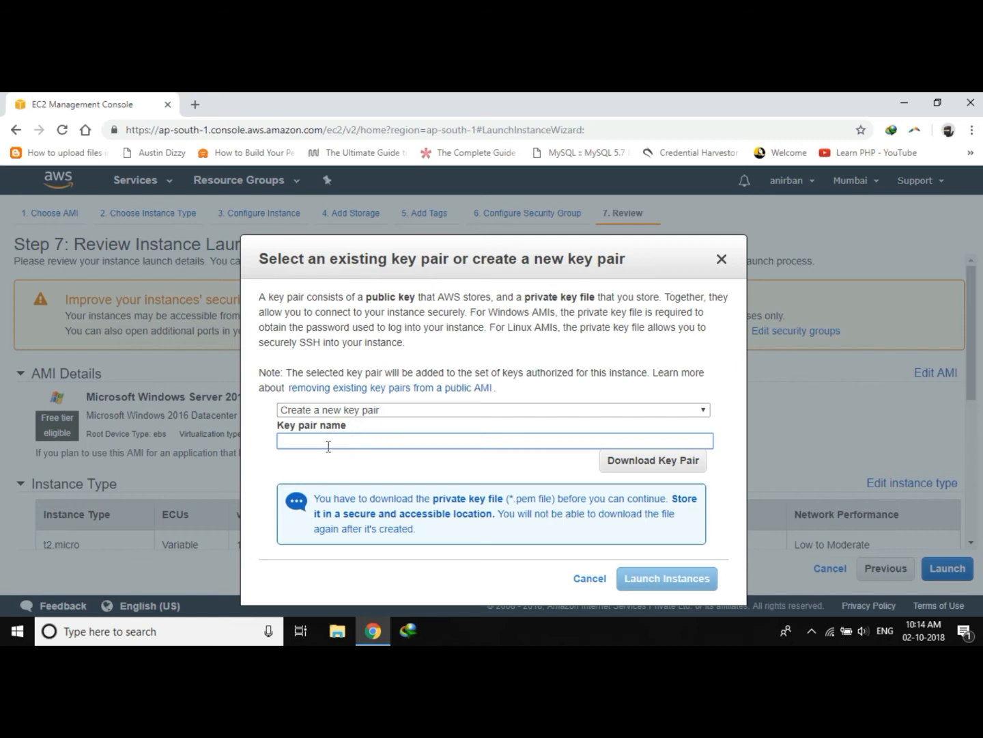
pyautogui.click(328, 447)
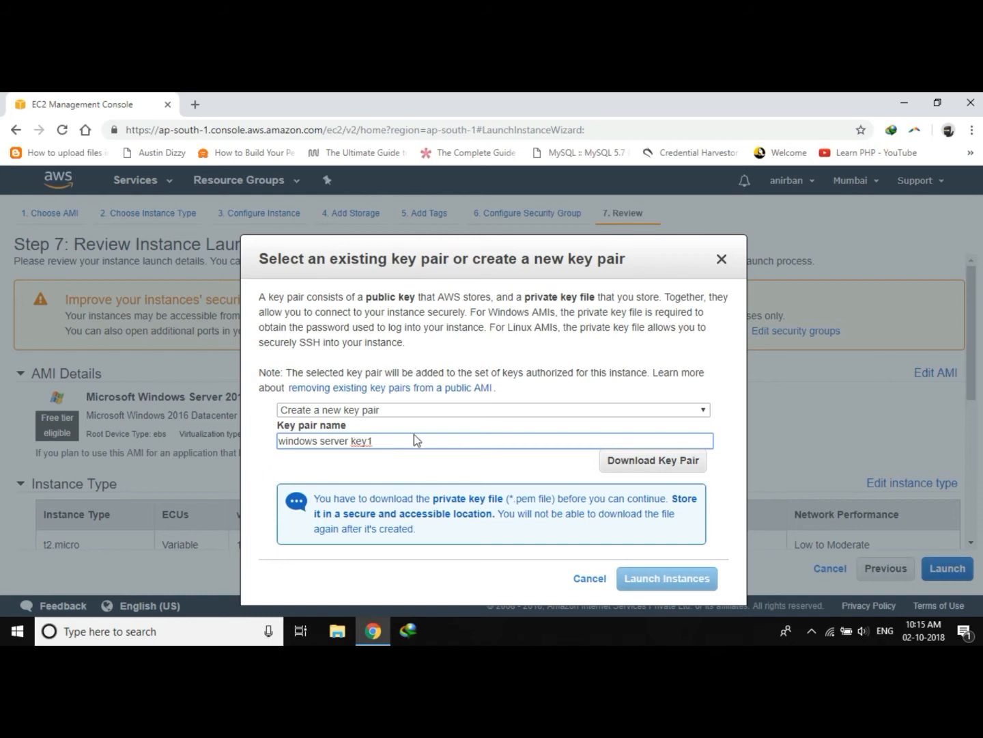
pyautogui.click(681, 463)
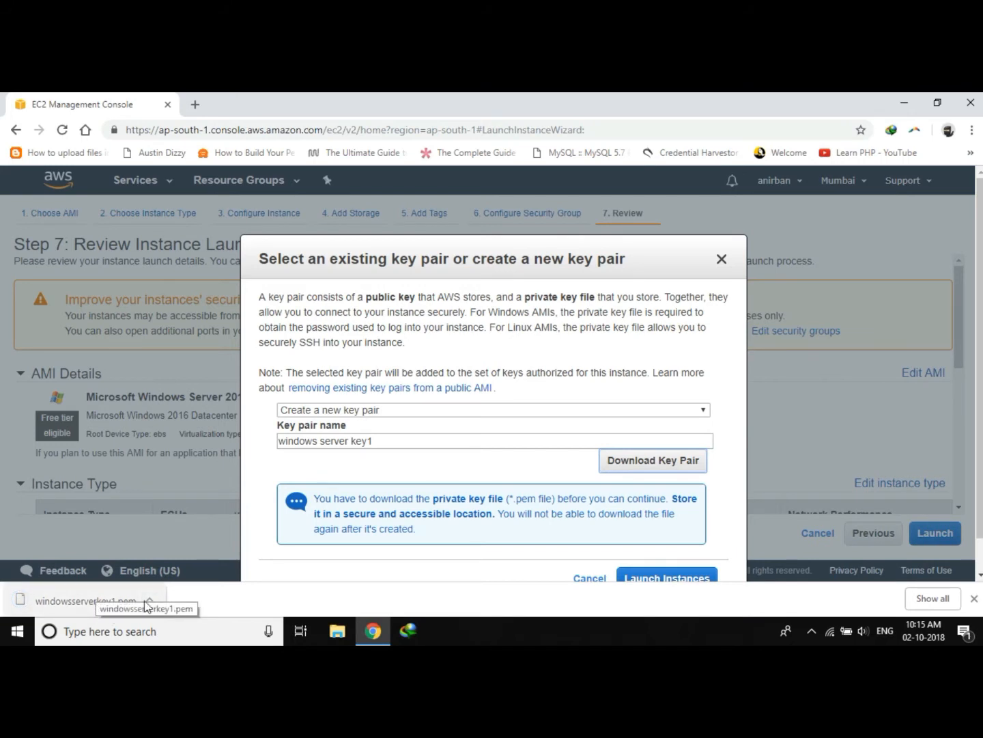
pyautogui.scroll(-1, 517, 443)
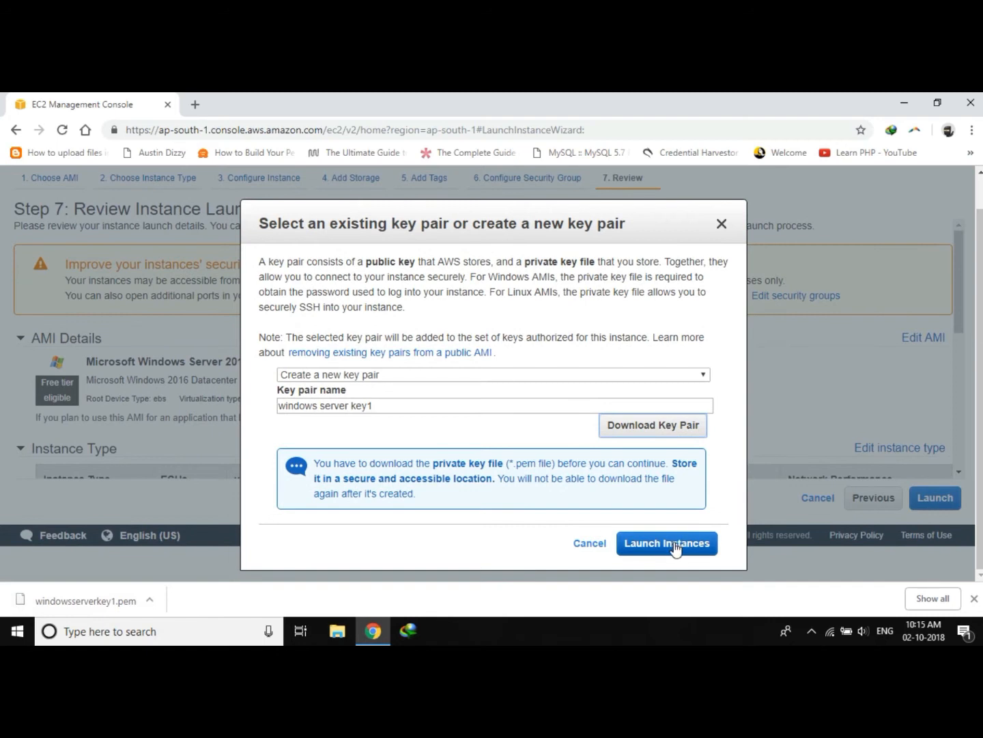
pyautogui.click(674, 544)
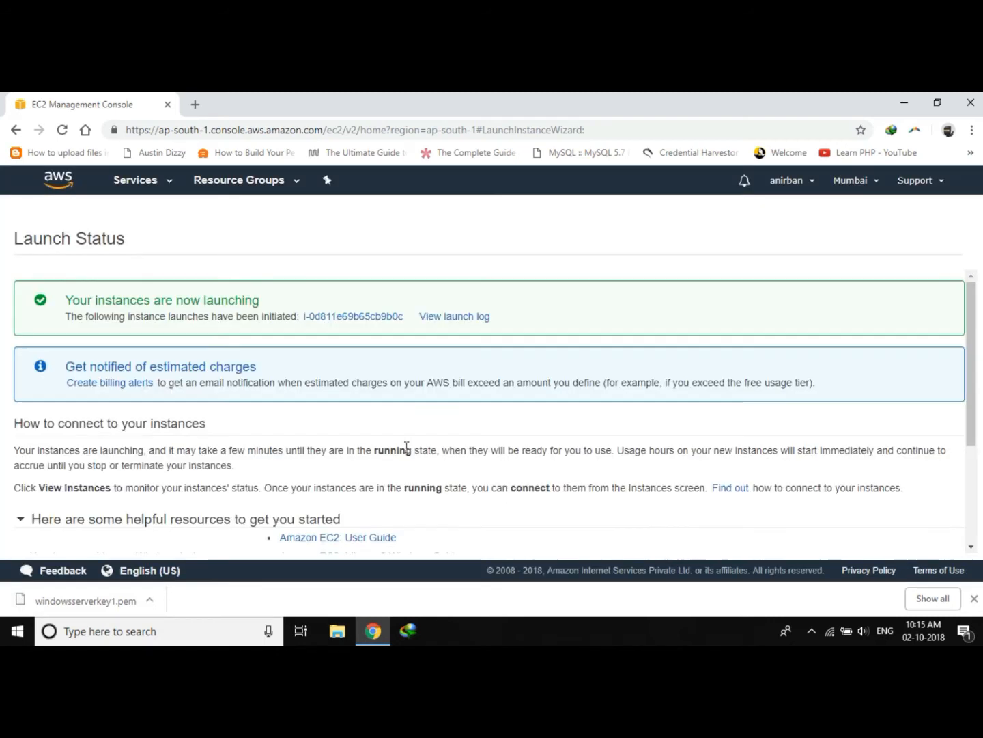
# Open the launched instance in the instances list and download its Remote Desktop connection file.
pyautogui.click(353, 317)
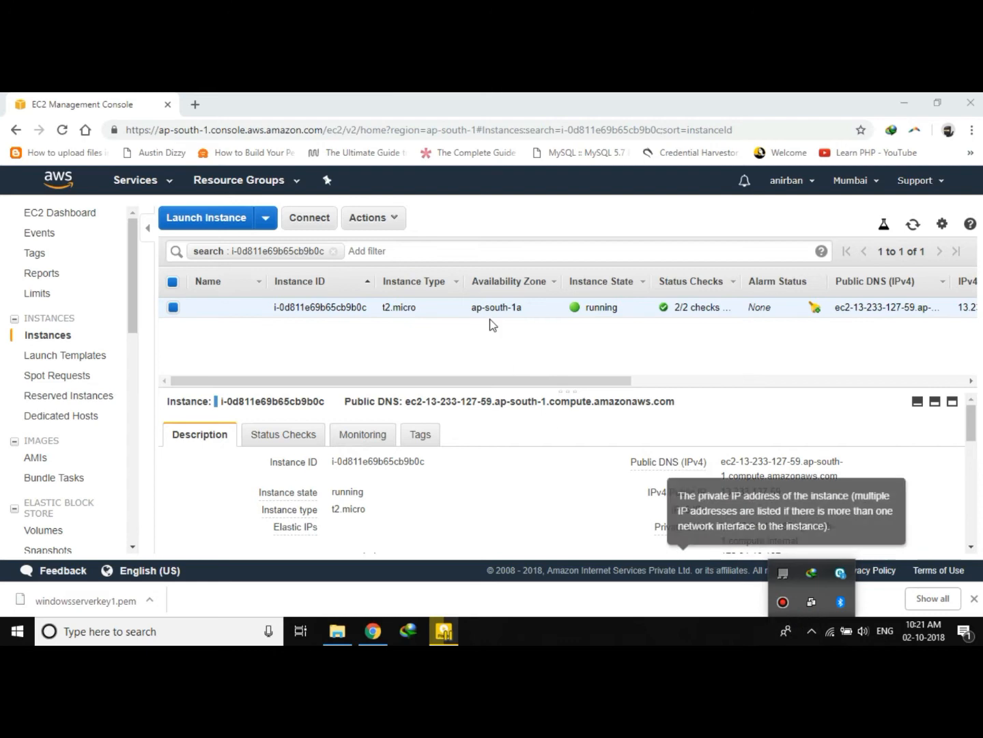
pyautogui.click(481, 357)
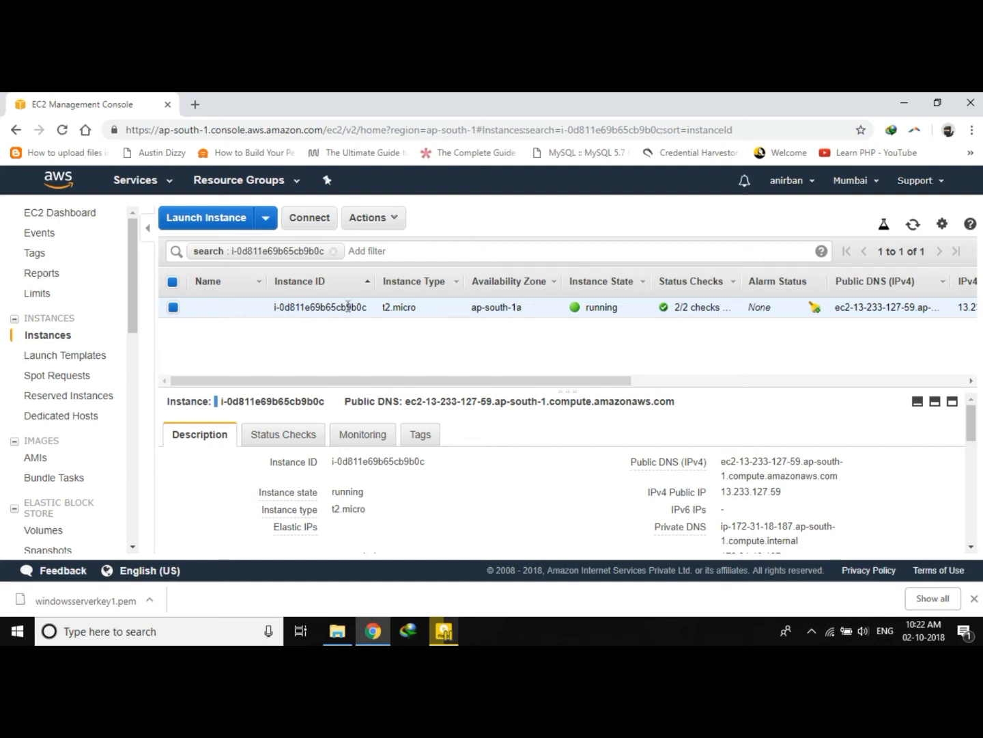
pyautogui.click(307, 219)
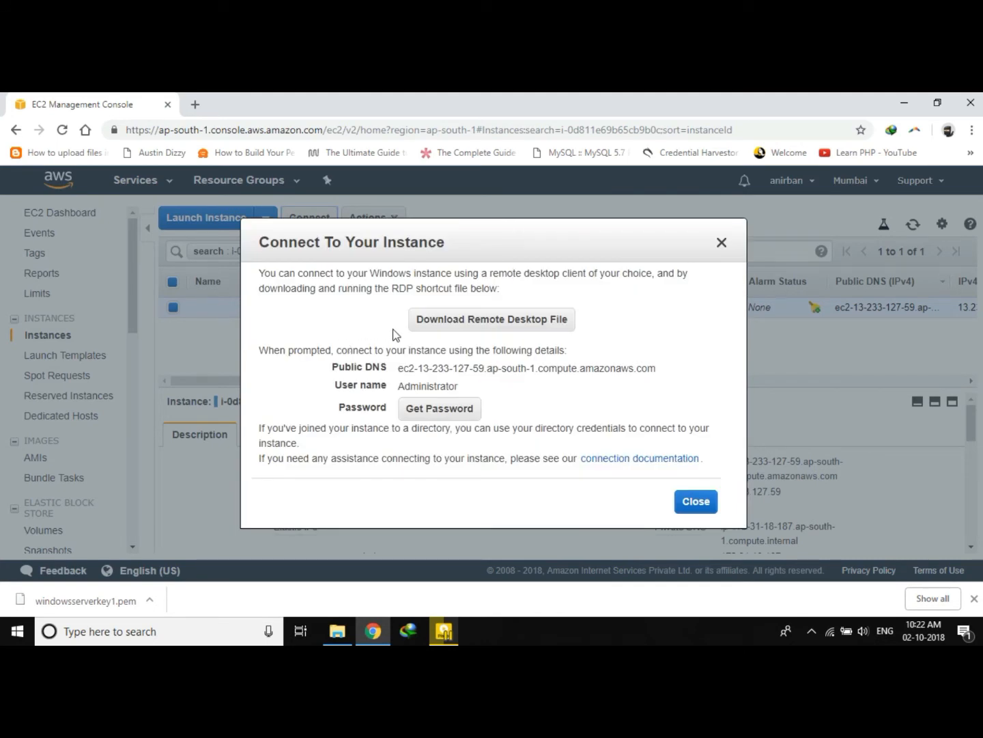
pyautogui.click(489, 319)
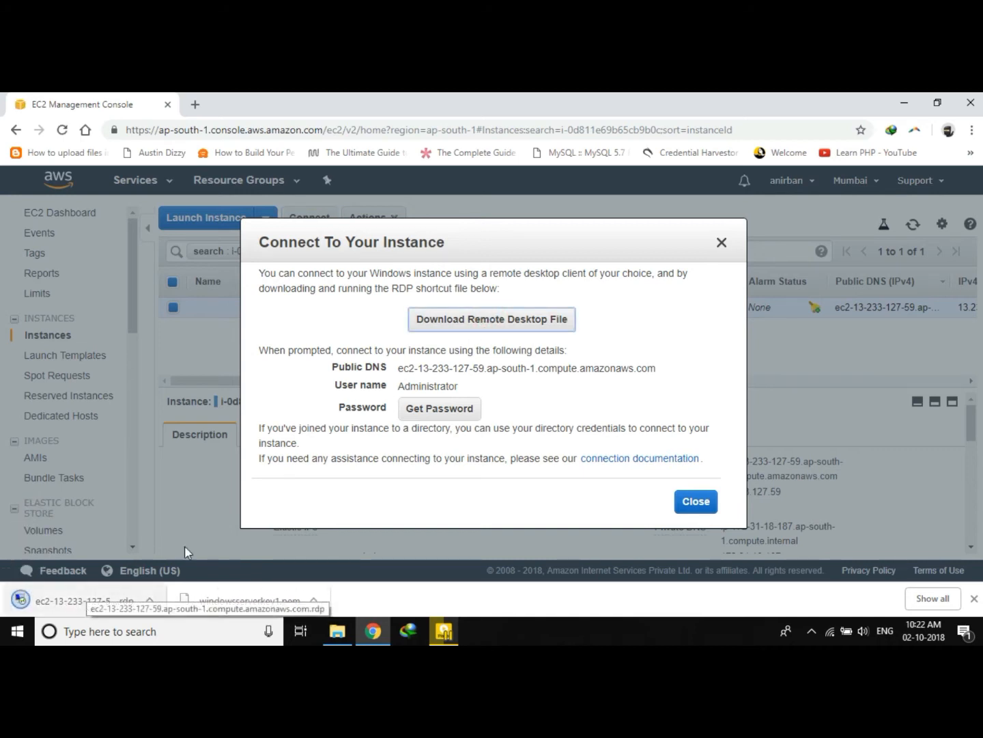
# Try to get the instance's Administrator password from the connect dialog.
pyautogui.click(439, 409)
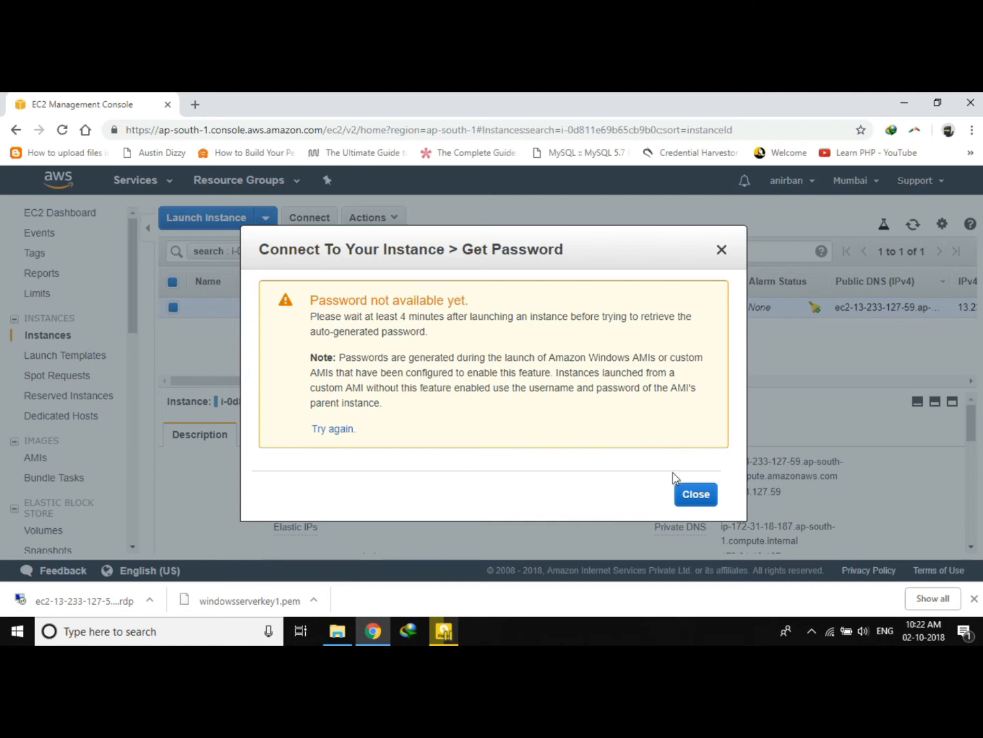
pyautogui.click(698, 496)
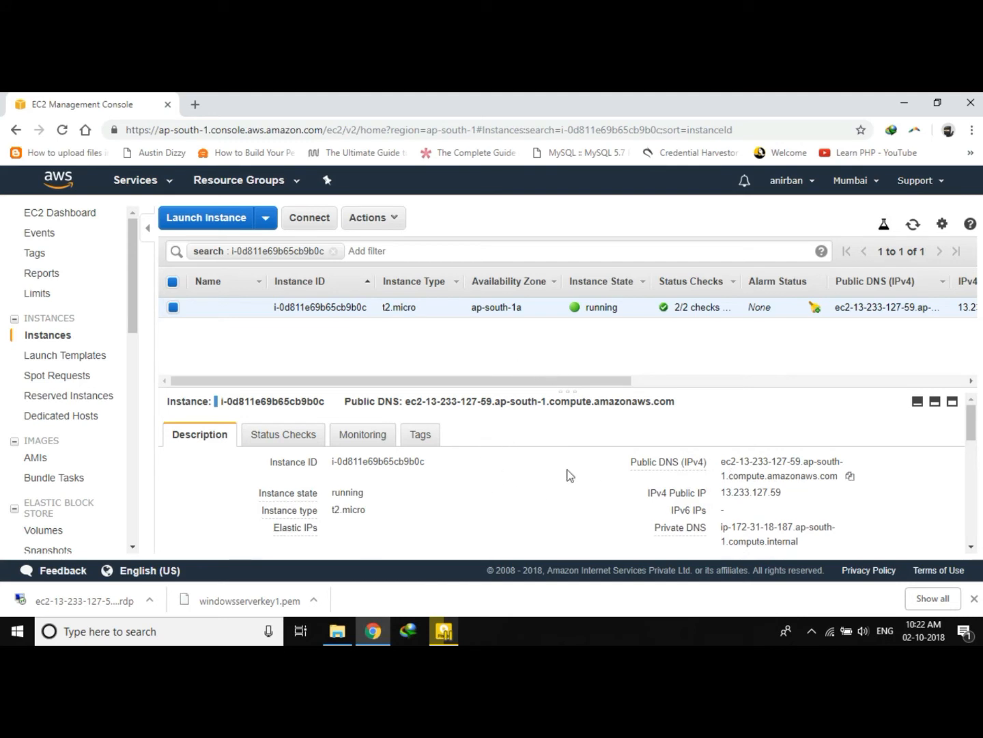
# Examine the running instance's details in the description panel.
pyautogui.scroll(-5, 567, 472)
pyautogui.scroll(5, 567, 472)
pyautogui.moveTo(276, 379); pyautogui.dragTo(628, 396)
pyautogui.moveTo(499, 400); pyautogui.dragTo(226, 400)
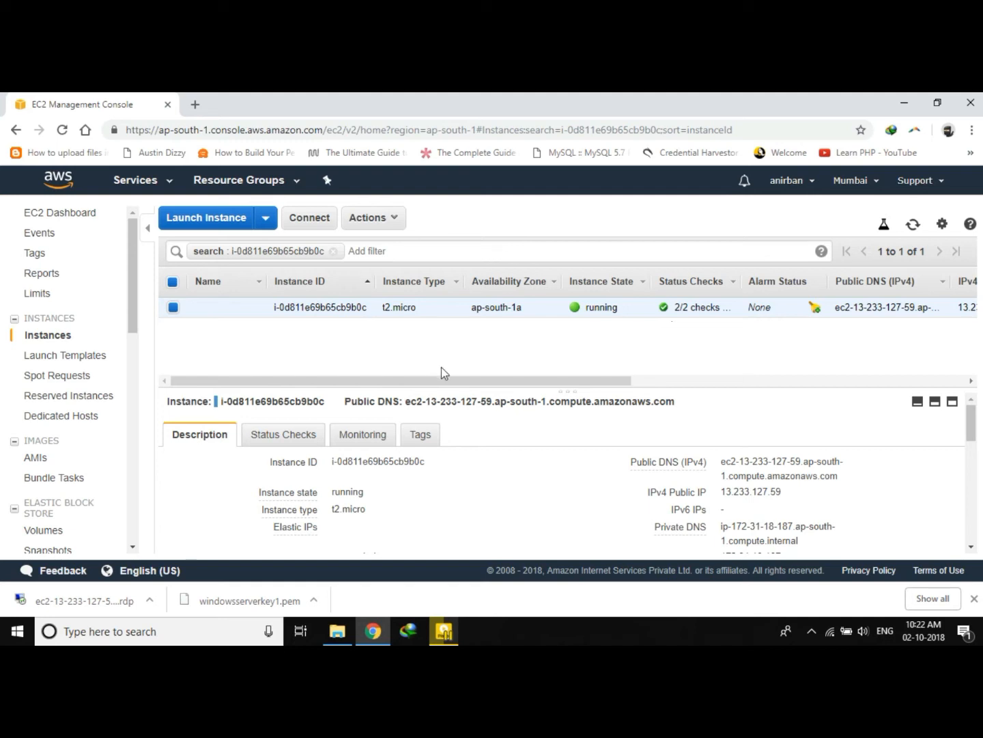
pyautogui.moveTo(477, 383); pyautogui.dragTo(401, 390)
pyautogui.scroll(-3, 264, 416)
pyautogui.scroll(3, 225, 454)
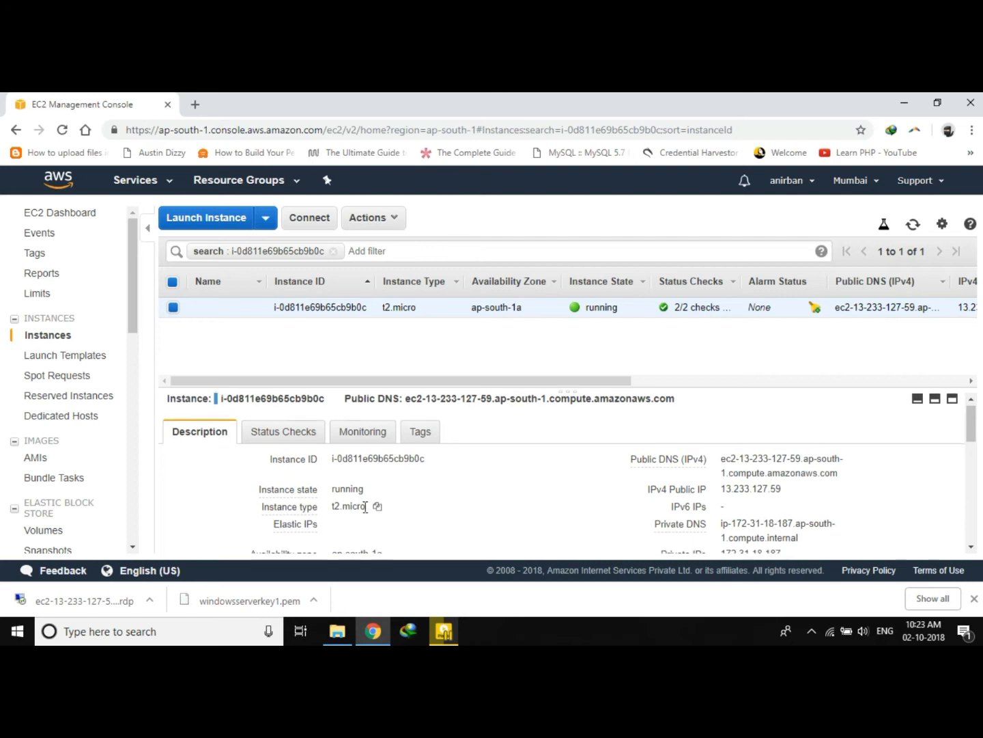
pyautogui.scroll(-1, 368, 508)
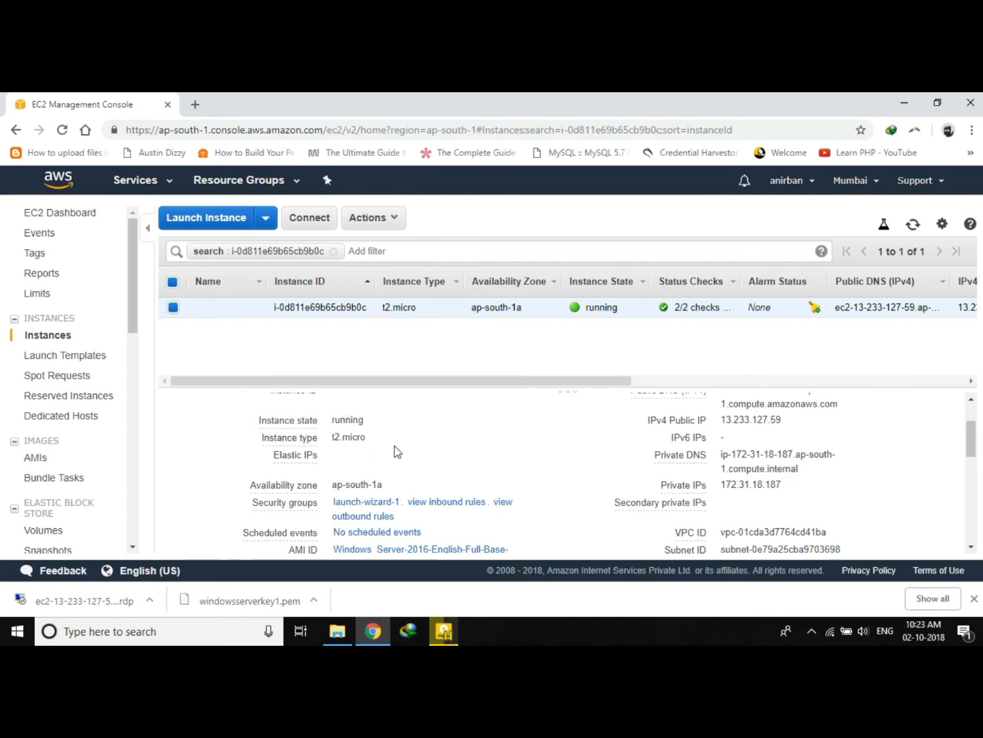
pyautogui.scroll(-1, 409, 448)
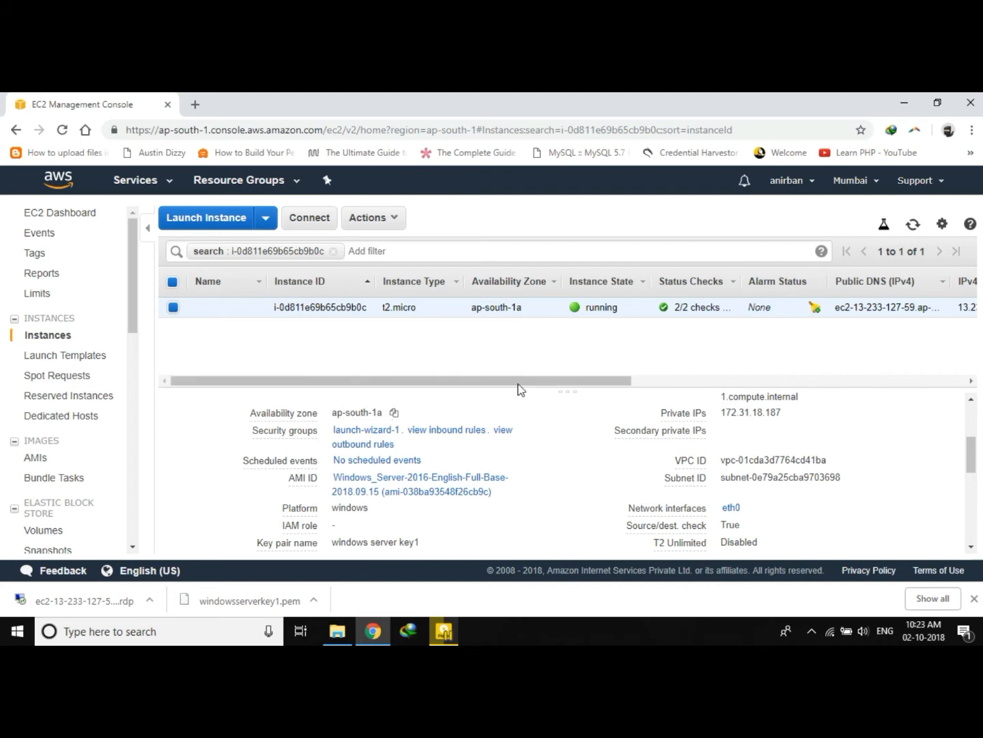
pyautogui.click(874, 183)
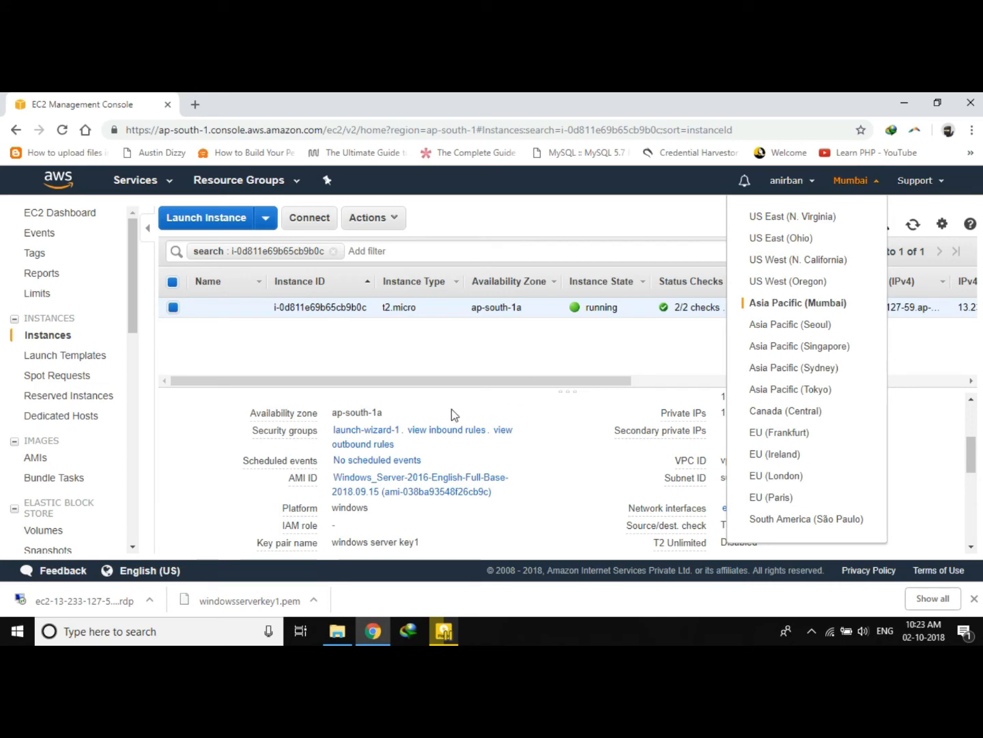
pyautogui.click(409, 407)
pyautogui.moveTo(300, 414)
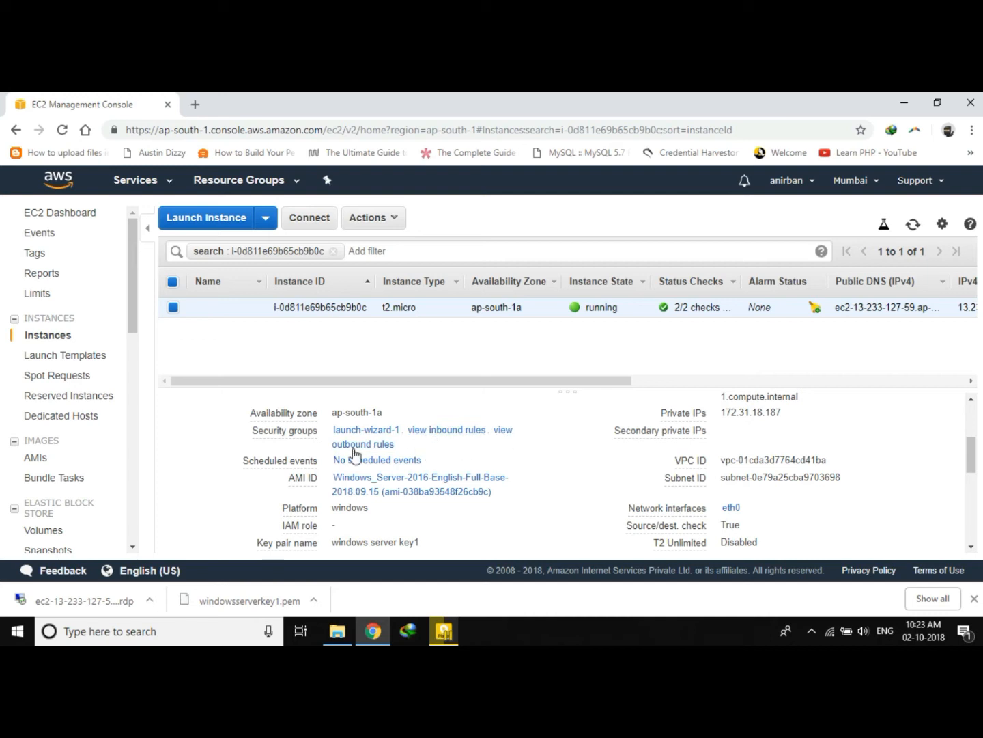
pyautogui.scroll(-1, 357, 454)
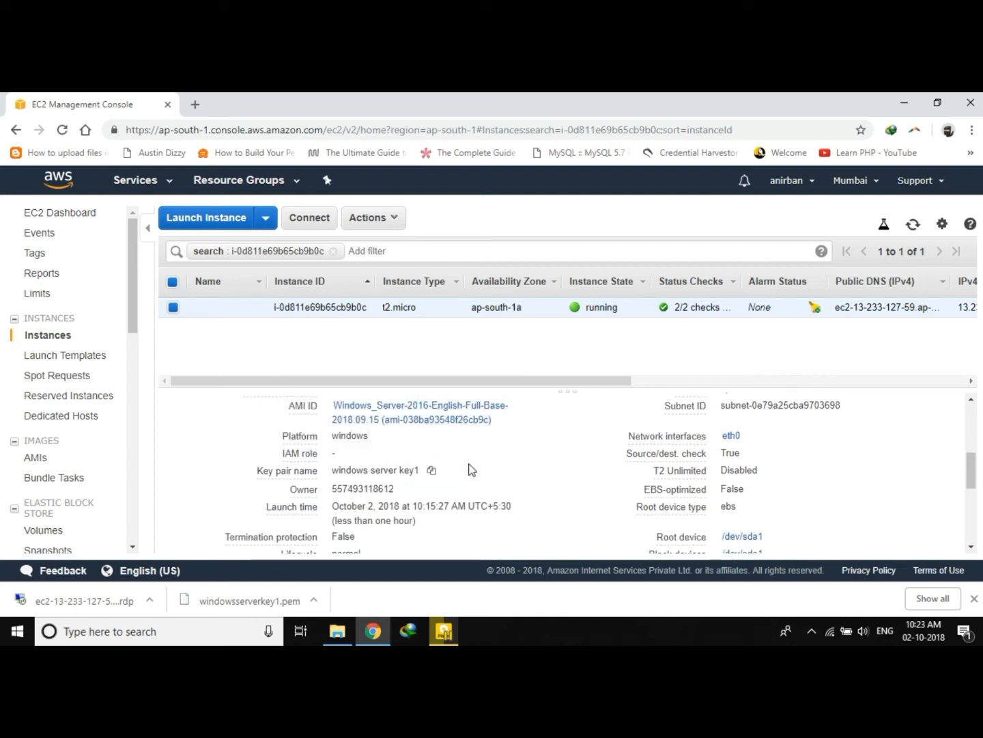
pyautogui.scroll(-1, 468, 468)
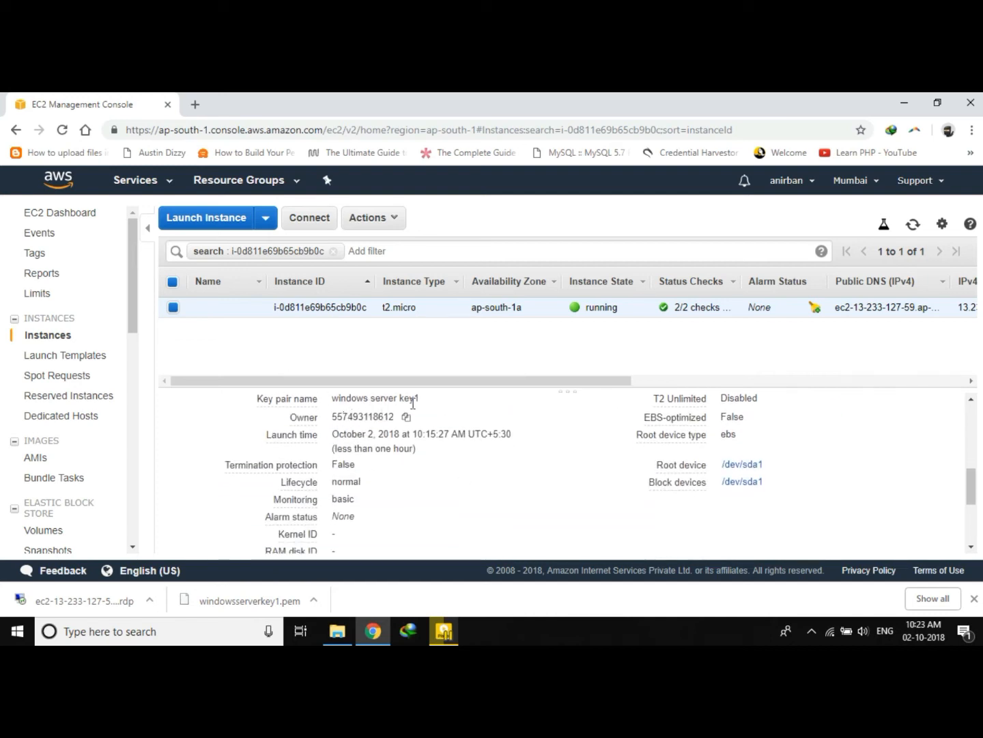
pyautogui.scroll(-1, 363, 502)
pyautogui.scroll(-1, 382, 497)
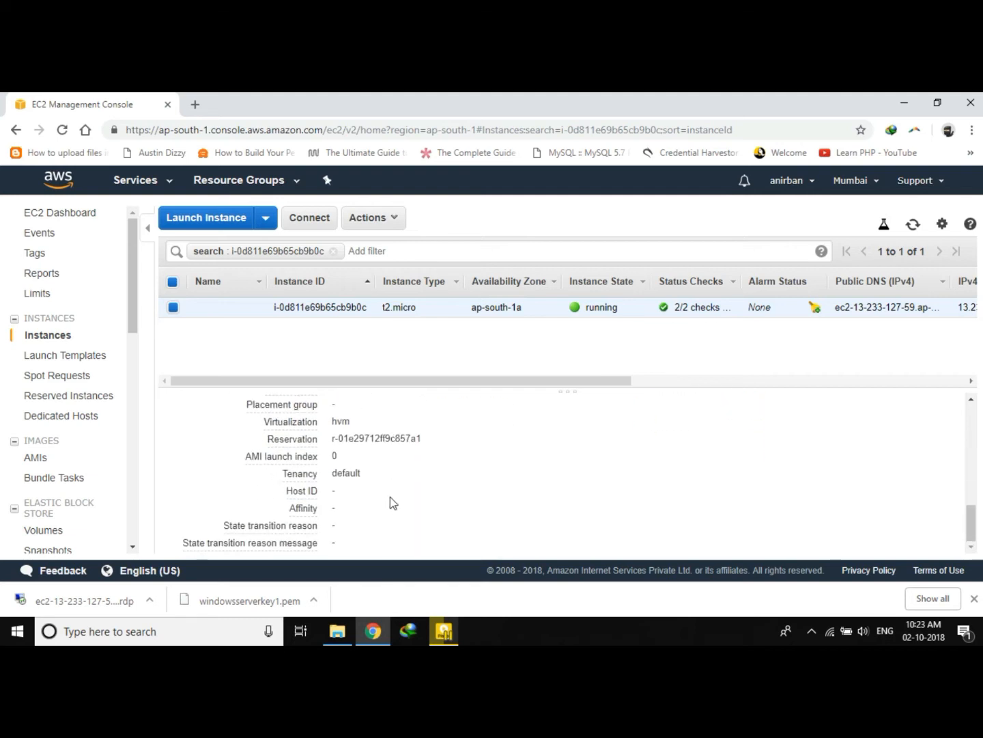
pyautogui.scroll(5, 391, 496)
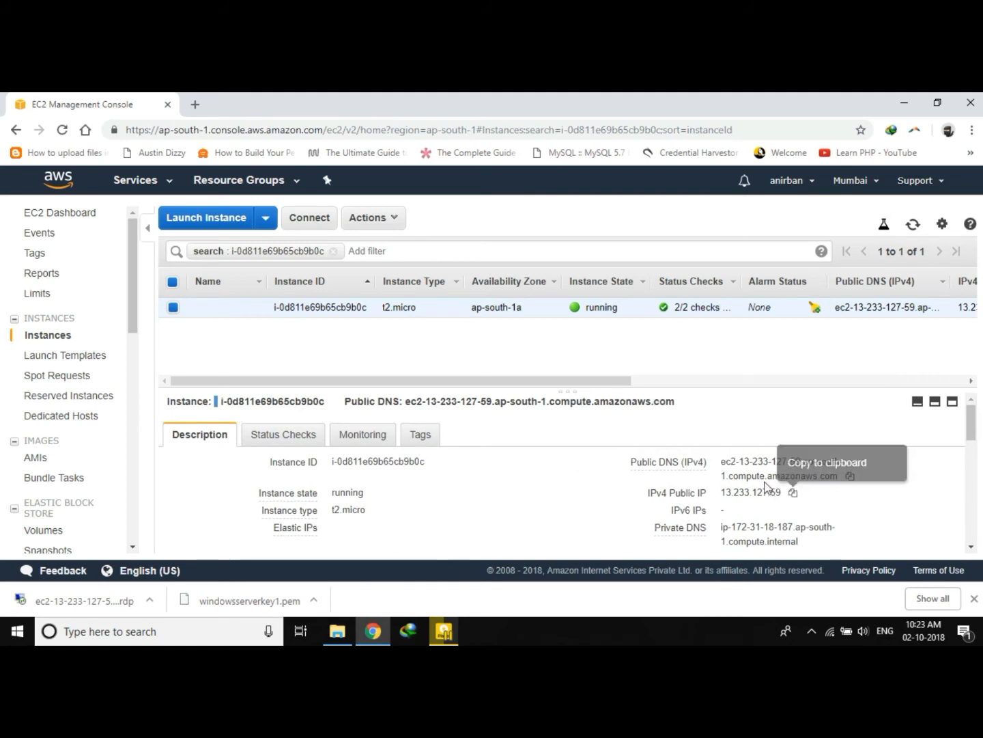
# Highlight the instance's public and private IP addresses in the description panel.
pyautogui.moveTo(666, 468)
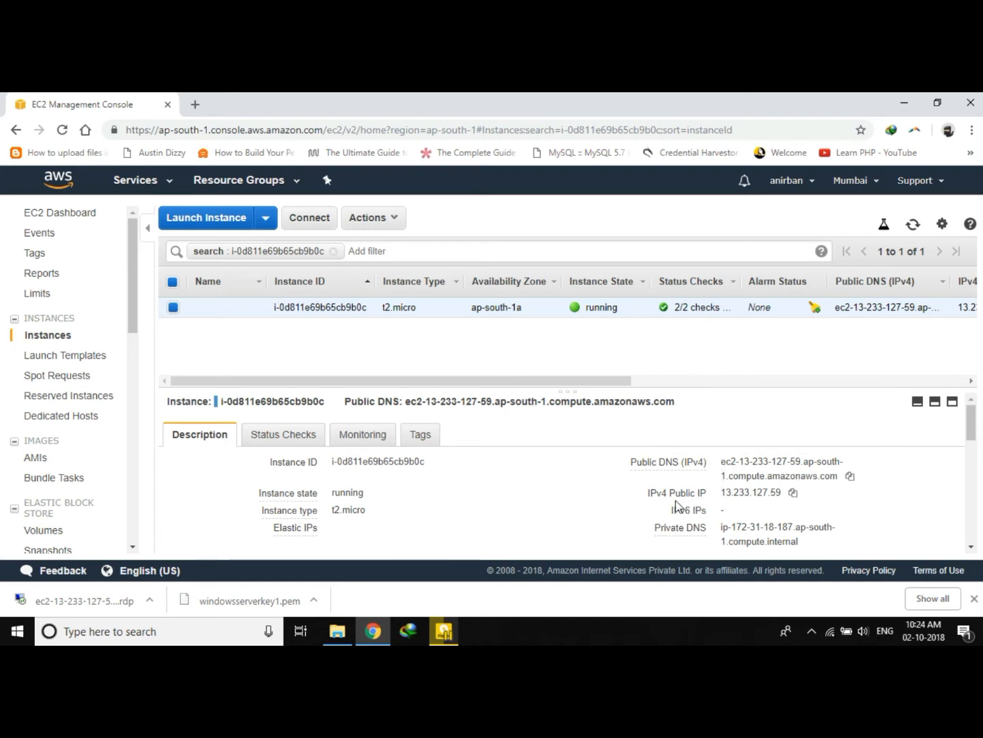
pyautogui.moveTo(722, 492); pyautogui.dragTo(780, 492)
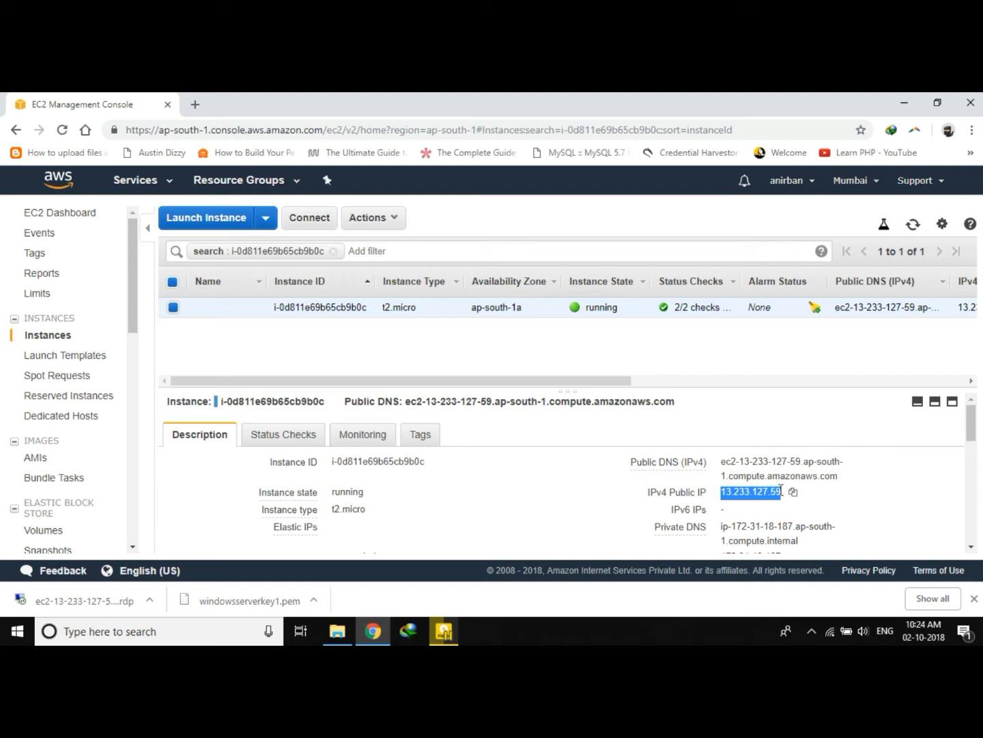
pyautogui.click(731, 493)
pyautogui.moveTo(722, 491); pyautogui.dragTo(782, 493)
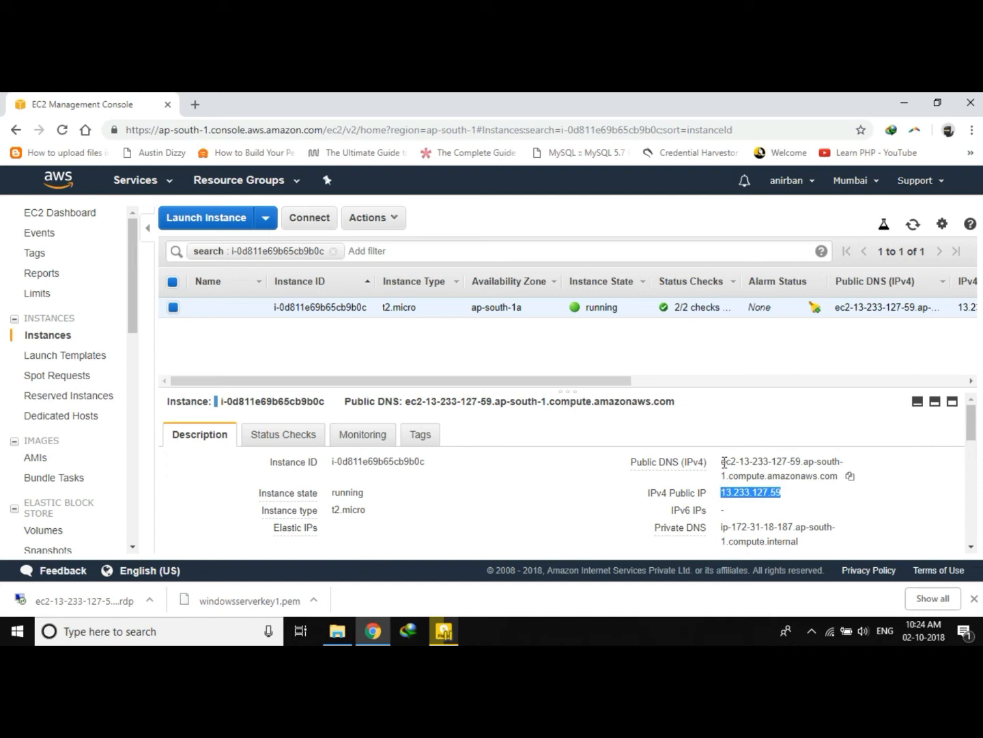
pyautogui.scroll(-1, 730, 471)
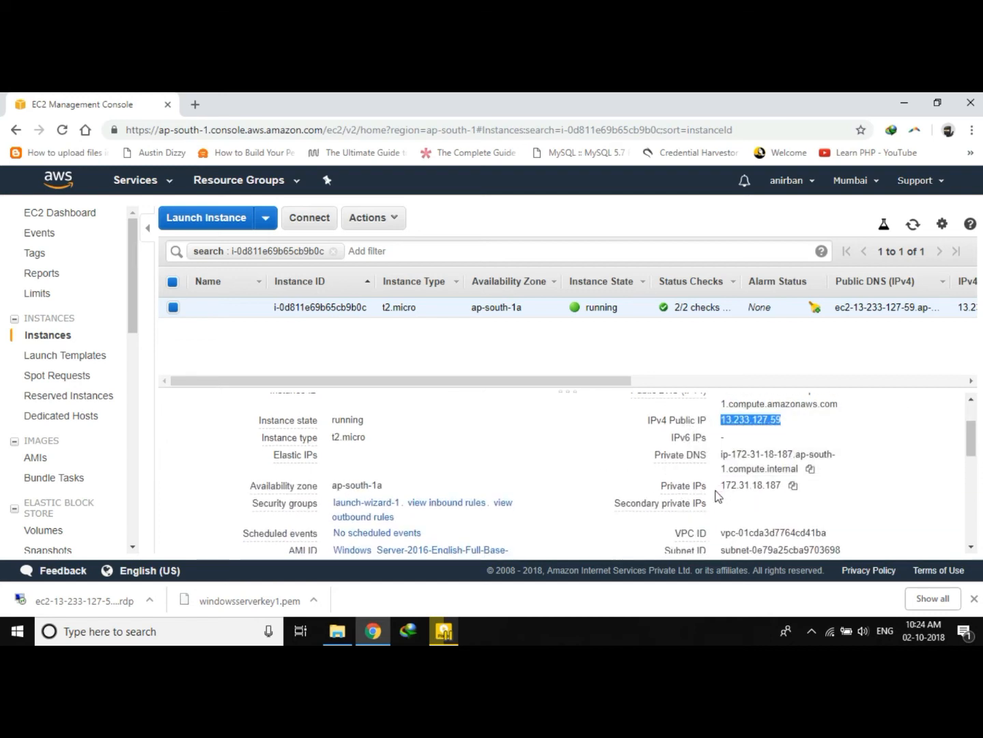
pyautogui.moveTo(724, 484); pyautogui.dragTo(765, 497)
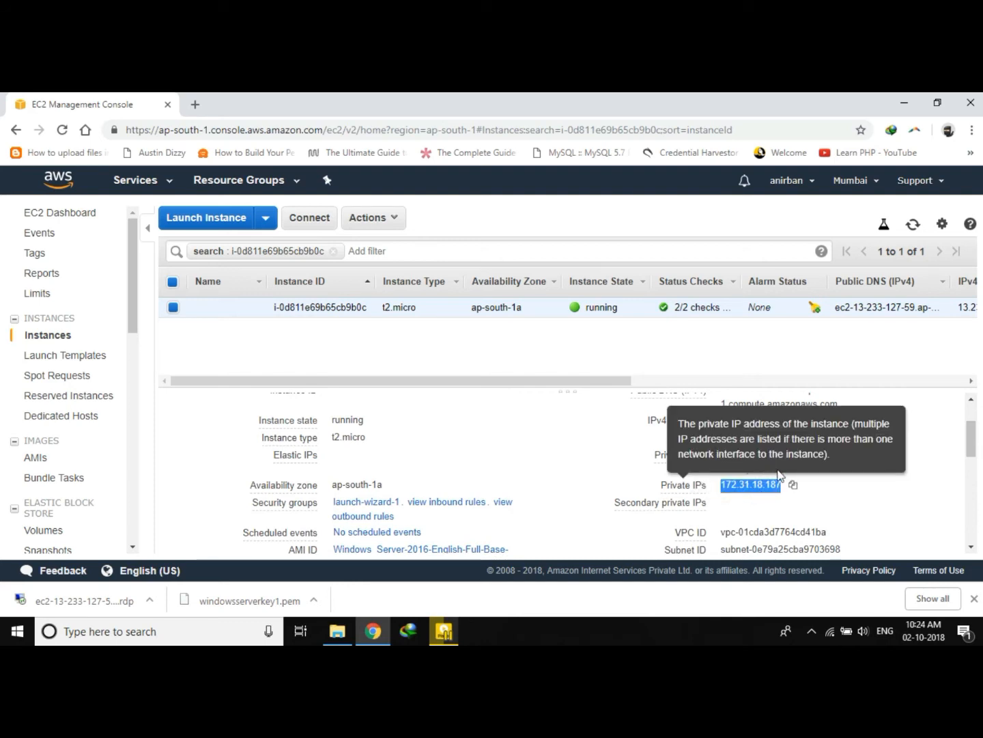
pyautogui.scroll(-2, 880, 489)
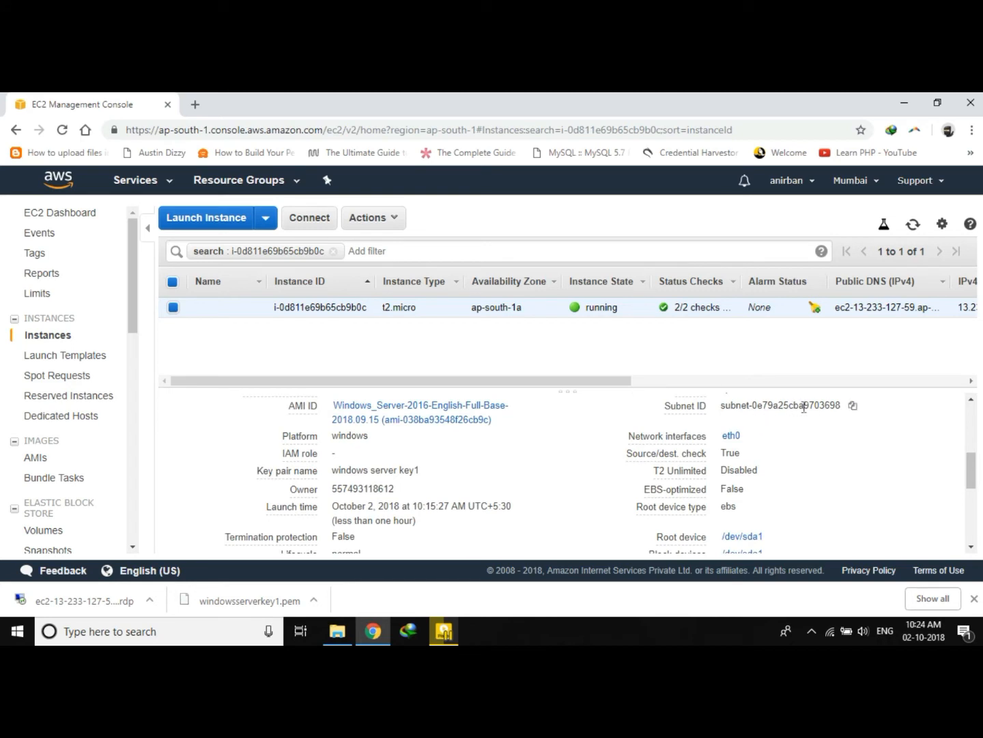
pyautogui.scroll(-2, 699, 526)
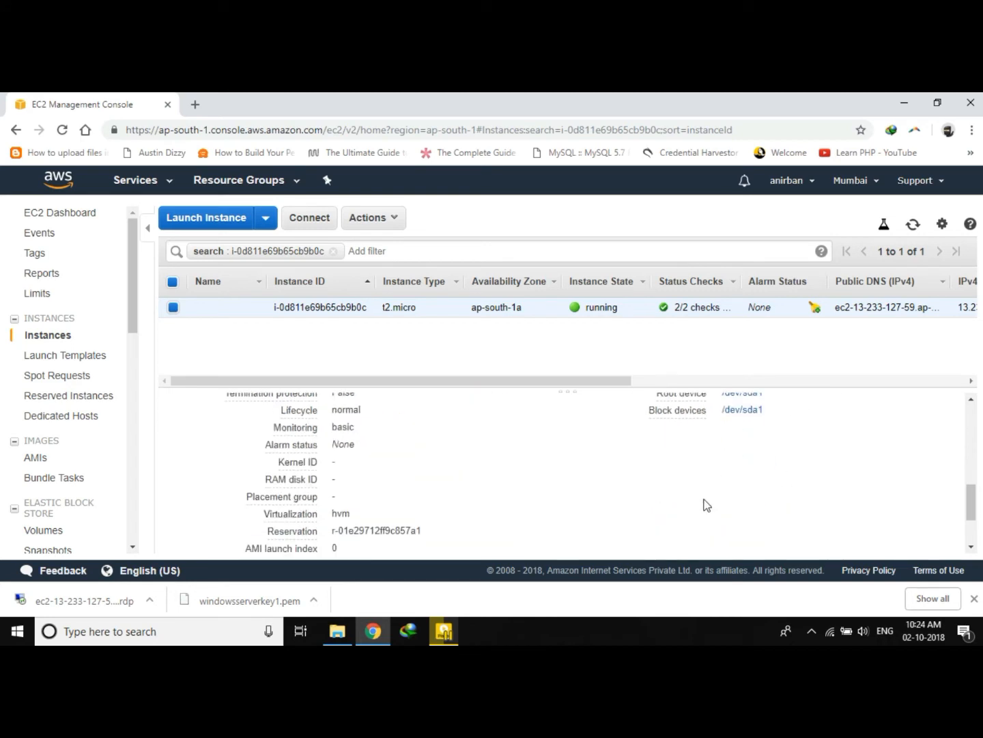
pyautogui.scroll(1, 751, 451)
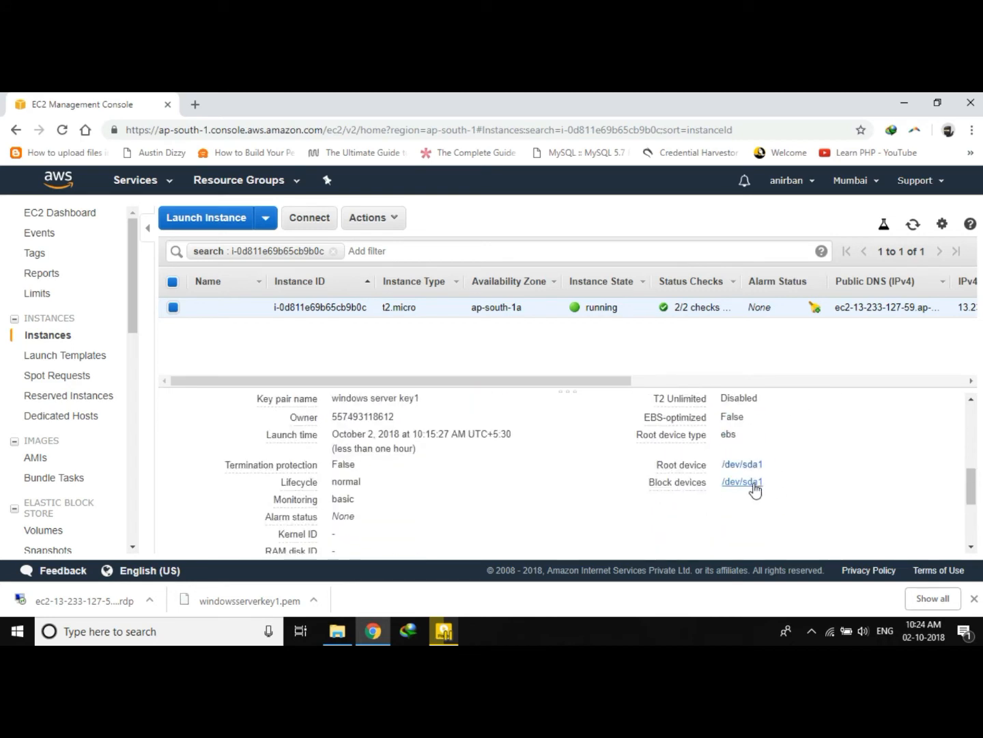
pyautogui.scroll(2, 504, 435)
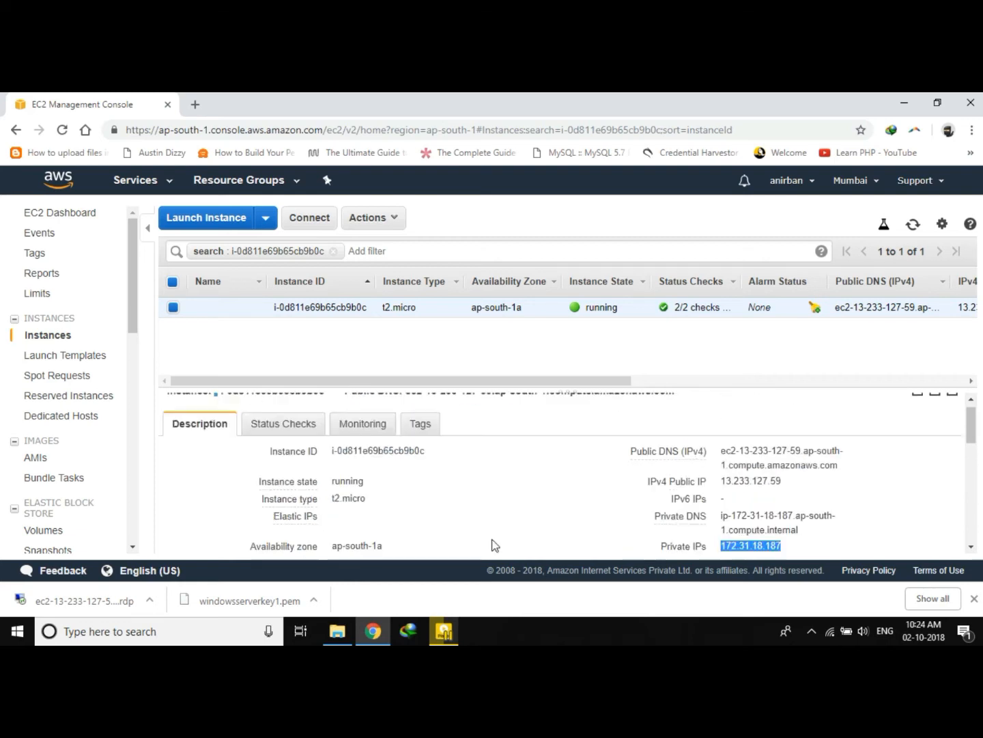
# Browse the instance's Status Checks, Monitoring and Tags tabs, returning to Description.
pyautogui.click(307, 434)
pyautogui.click(347, 434)
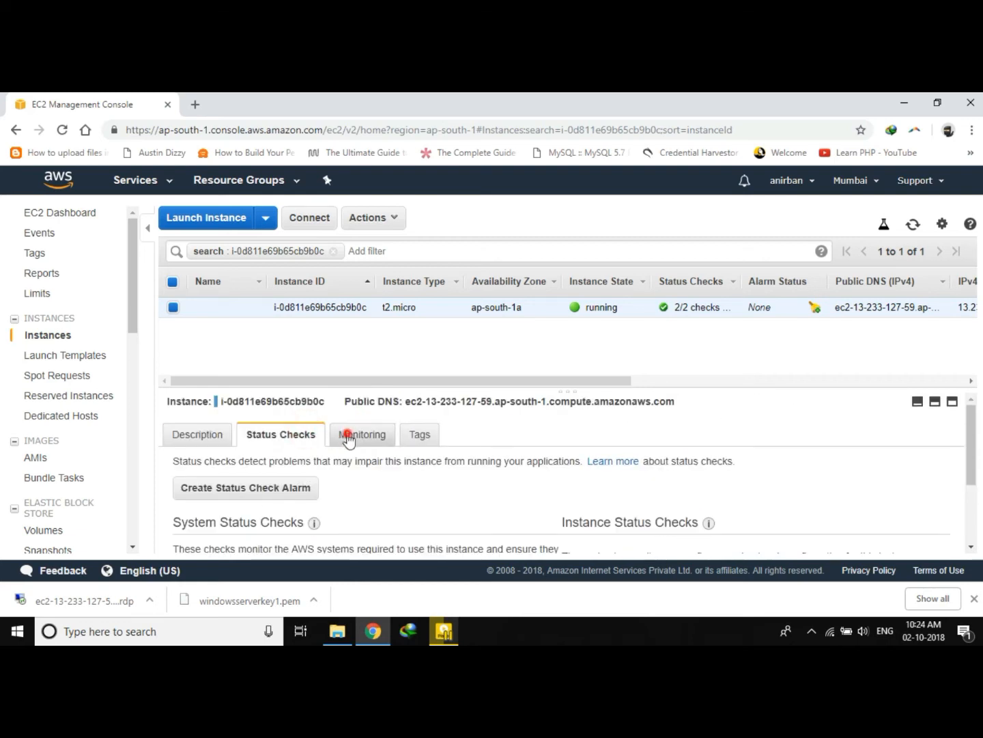
pyautogui.click(424, 435)
pyautogui.click(187, 434)
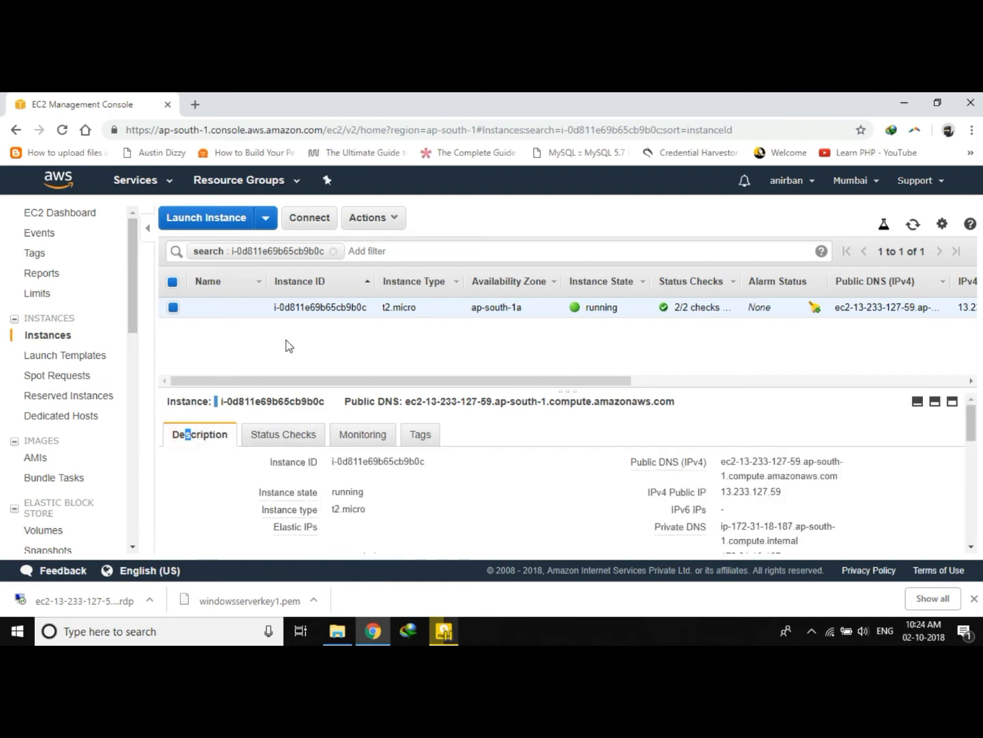
# Reopen the connect dialog and retry retrieving the Administrator password.
pyautogui.click(318, 219)
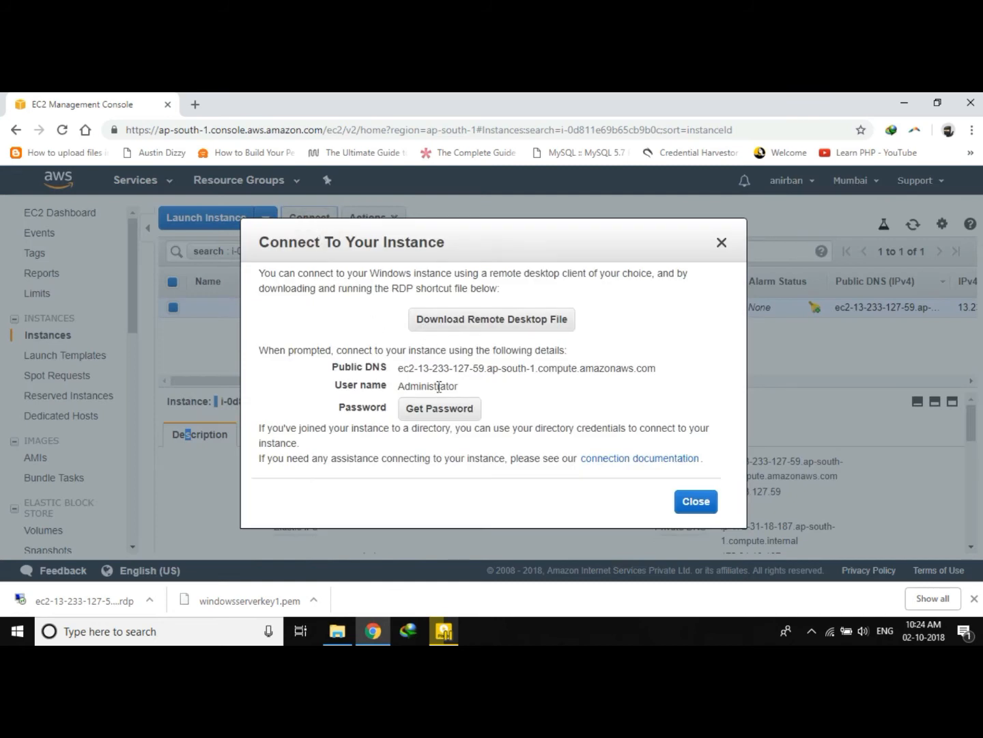
pyautogui.click(439, 408)
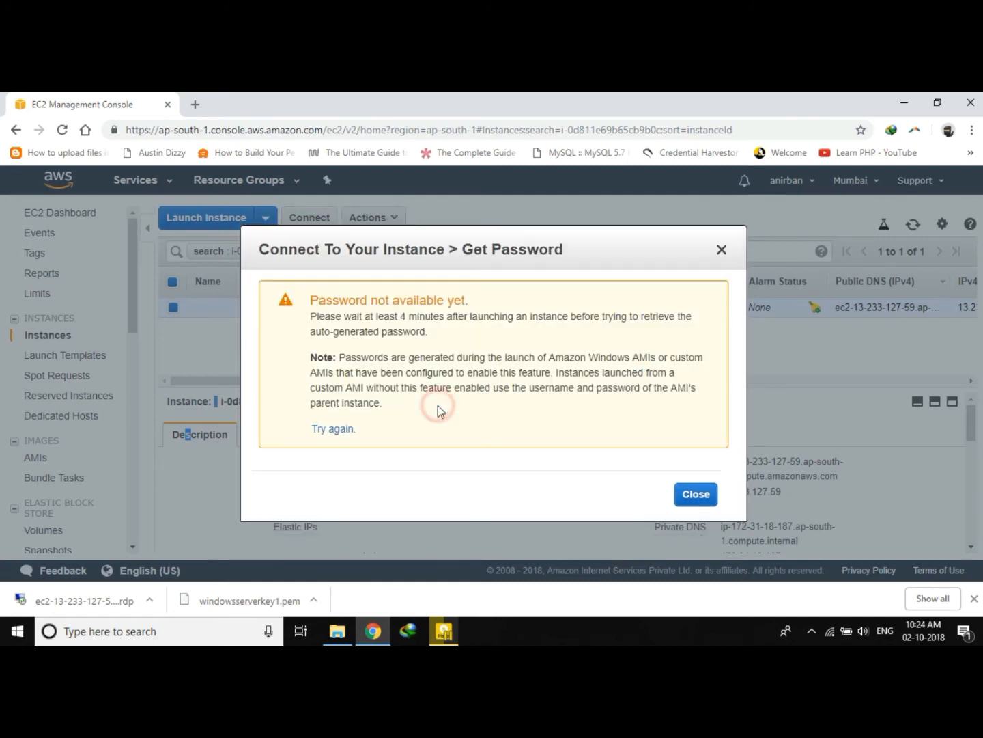
pyautogui.click(341, 431)
pyautogui.click(697, 494)
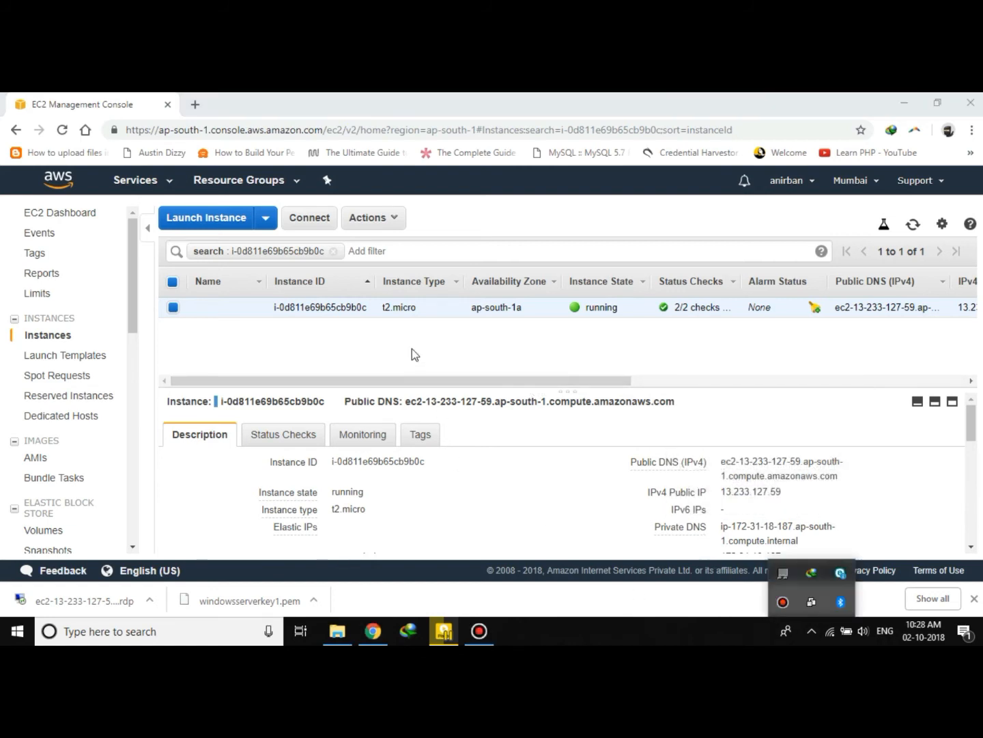
# Decrypt the Administrator password by loading the windowsserverkey1.pem key pair file from Downloads.
pyautogui.click(412, 347)
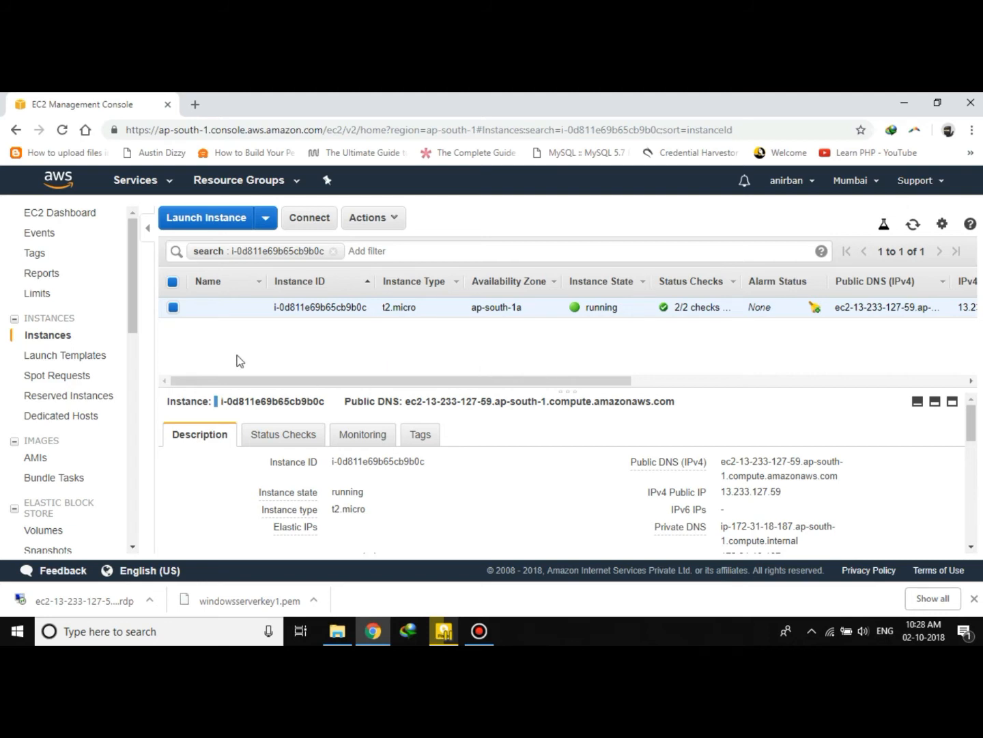
pyautogui.click(317, 218)
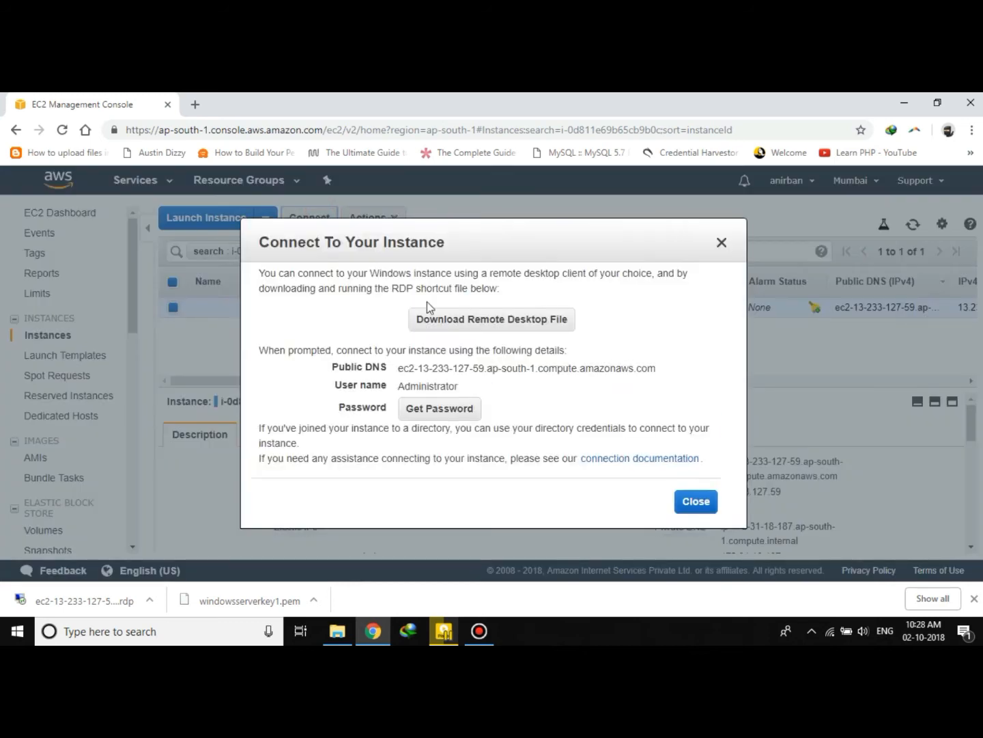
pyautogui.click(451, 410)
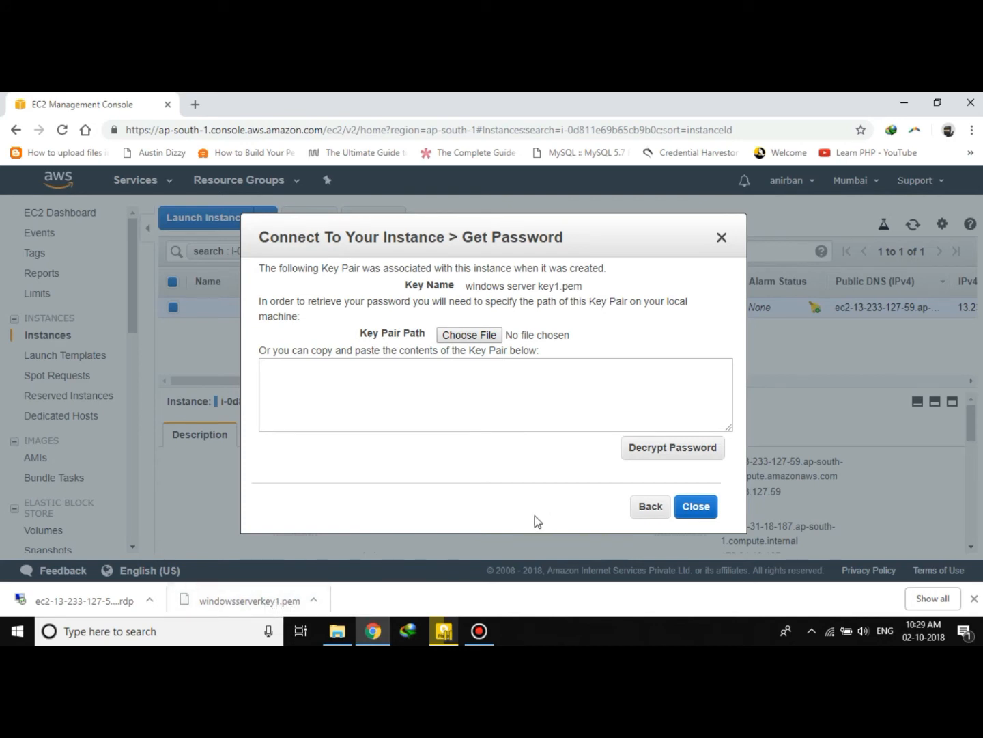
pyautogui.click(469, 334)
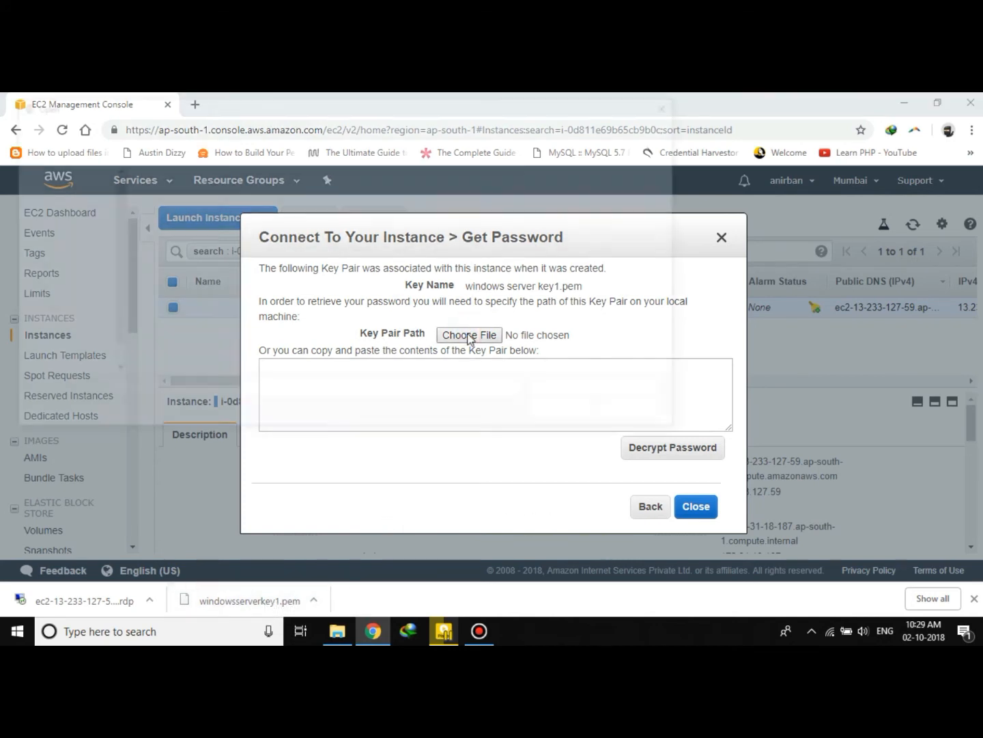
pyautogui.scroll(-1, 238, 355)
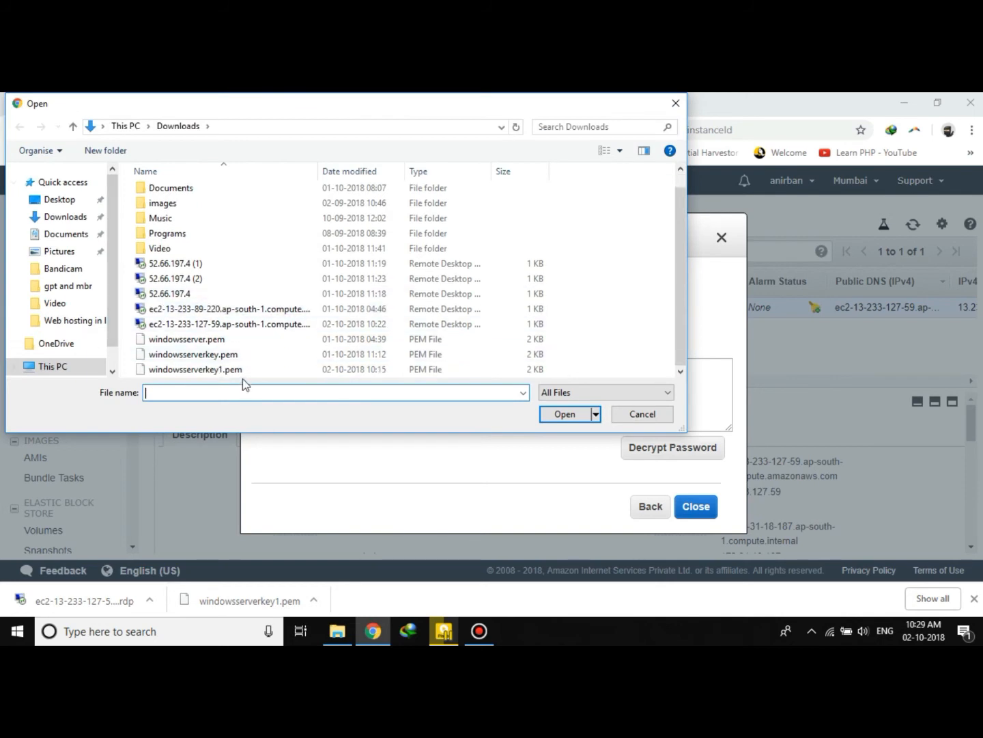
pyautogui.click(244, 370)
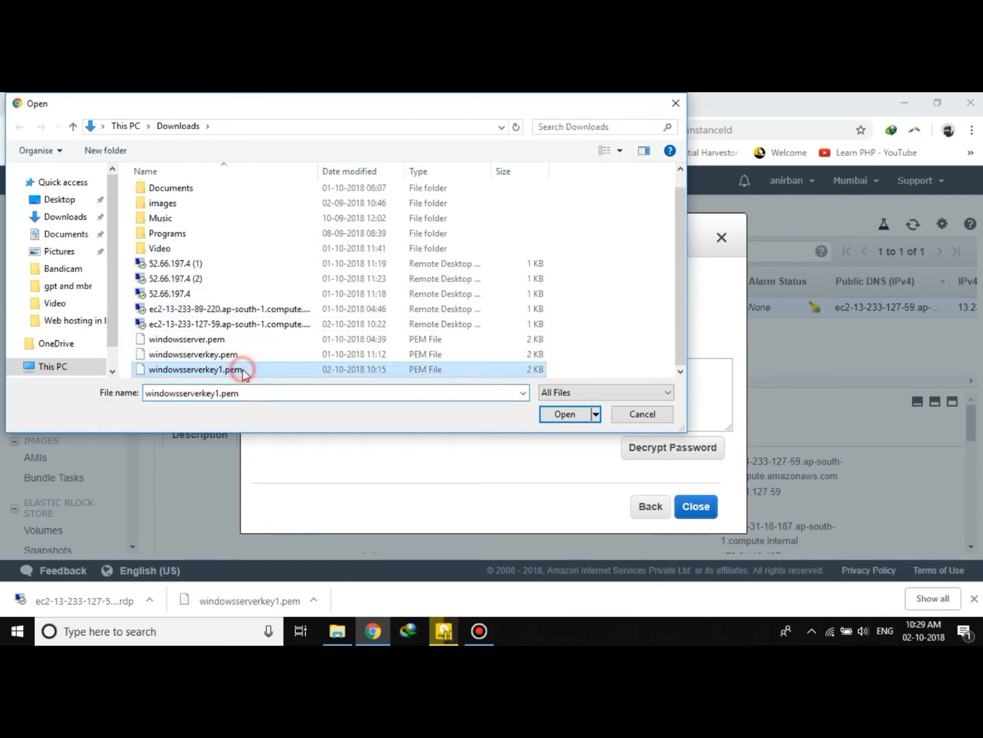
pyautogui.click(562, 415)
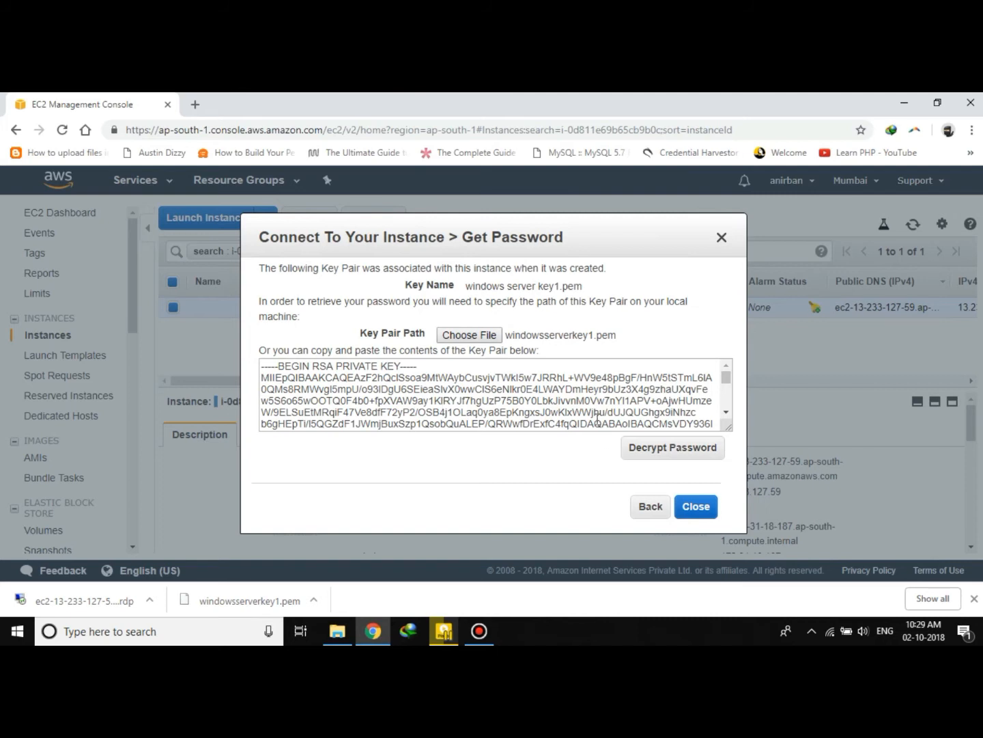
pyautogui.click(694, 448)
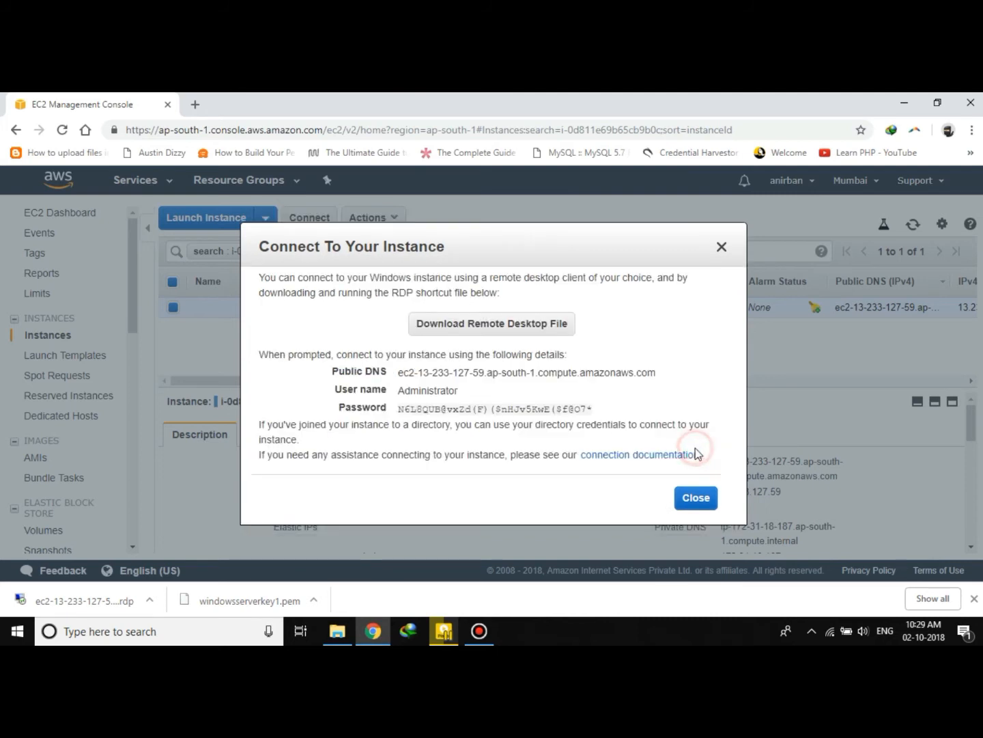
# Copy the decrypted Administrator password.
pyautogui.moveTo(397, 409); pyautogui.dragTo(595, 404)
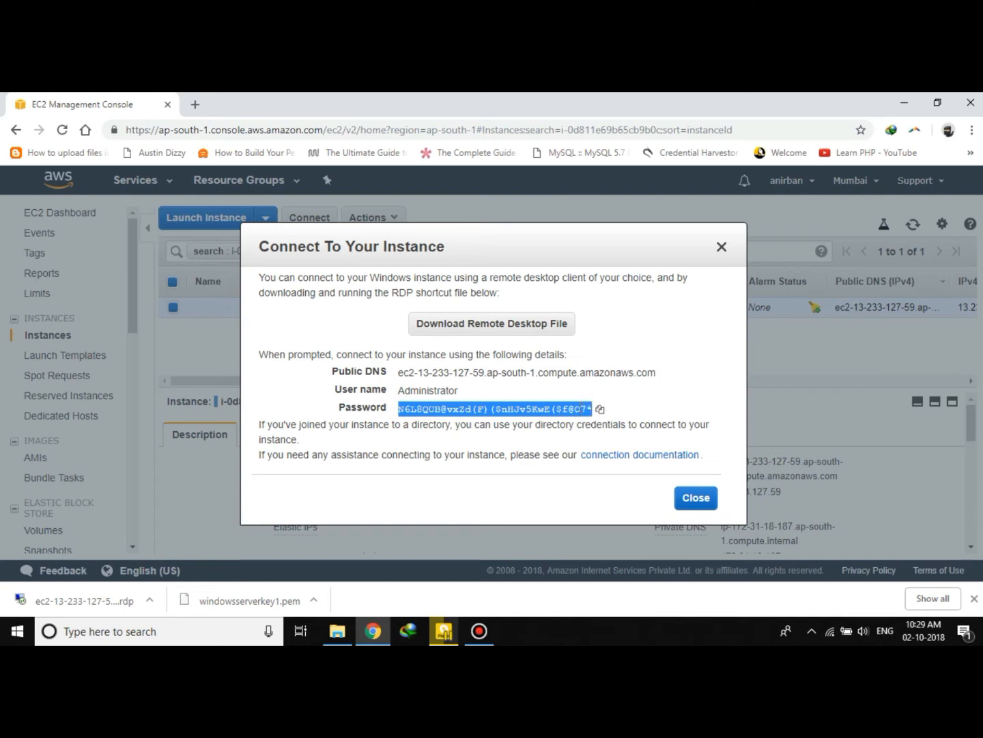
pyautogui.rightClick(514, 406)
pyautogui.click(536, 418)
pyautogui.click(600, 410)
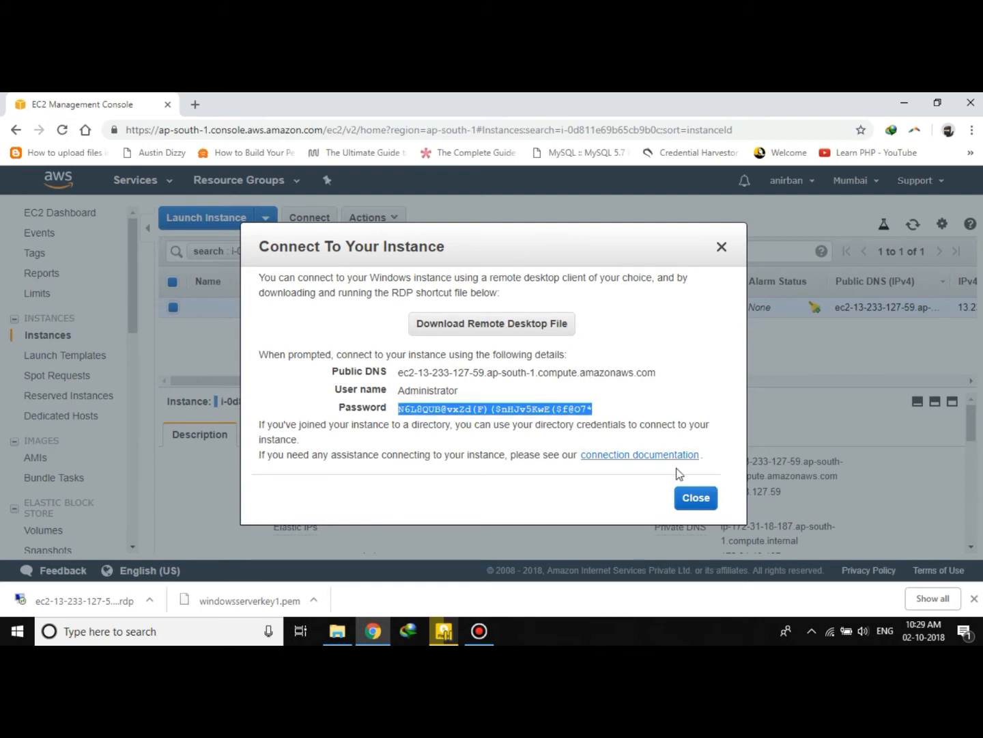
# Close the connect dialog, open the downloaded RDP shortcut file, and accept the unknown publisher warning to connect.
pyautogui.click(691, 497)
pyautogui.click(52, 599)
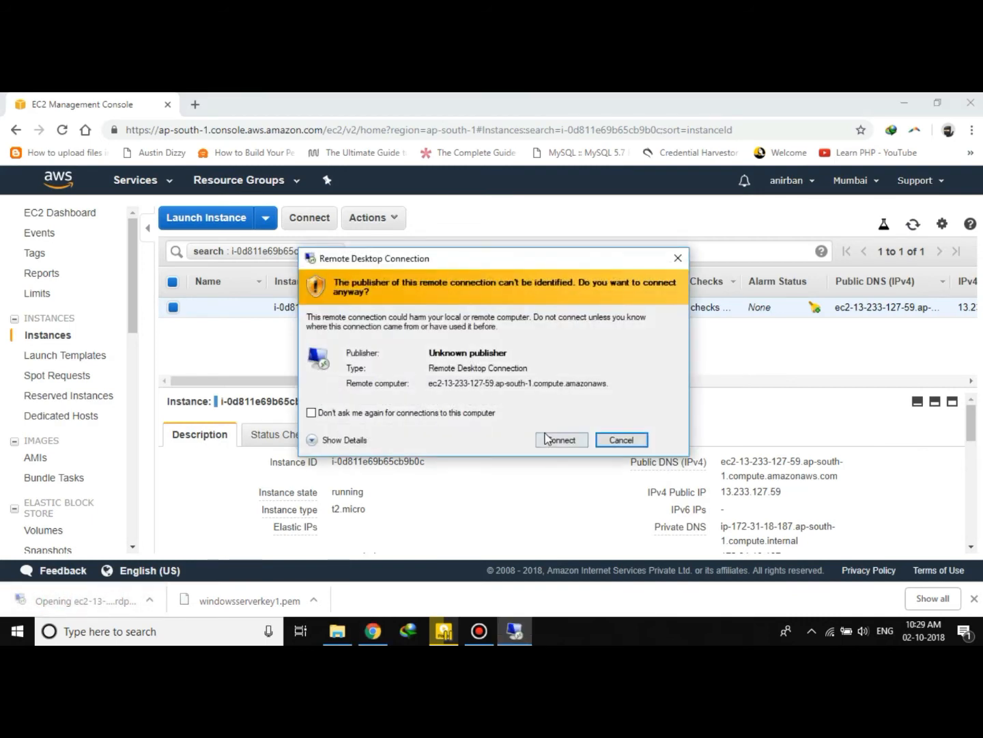
pyautogui.click(557, 440)
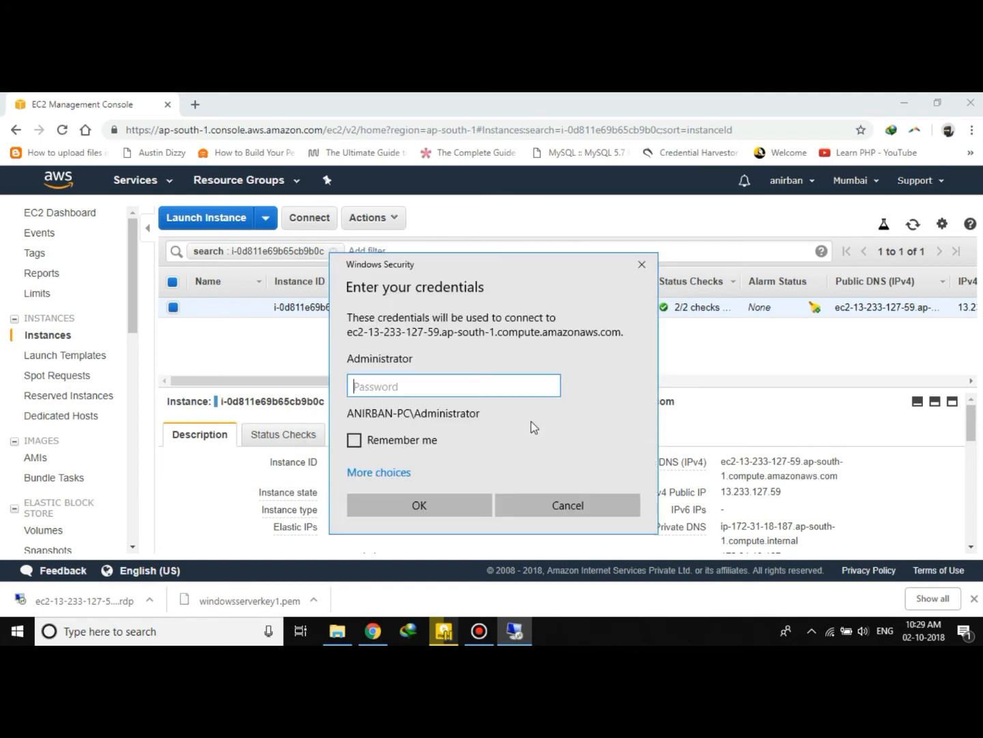
# Paste the Administrator password into the credentials prompt, reveal it to check, and accept the certificate warning.
pyautogui.rightClick(400, 388)
pyautogui.click(394, 367)
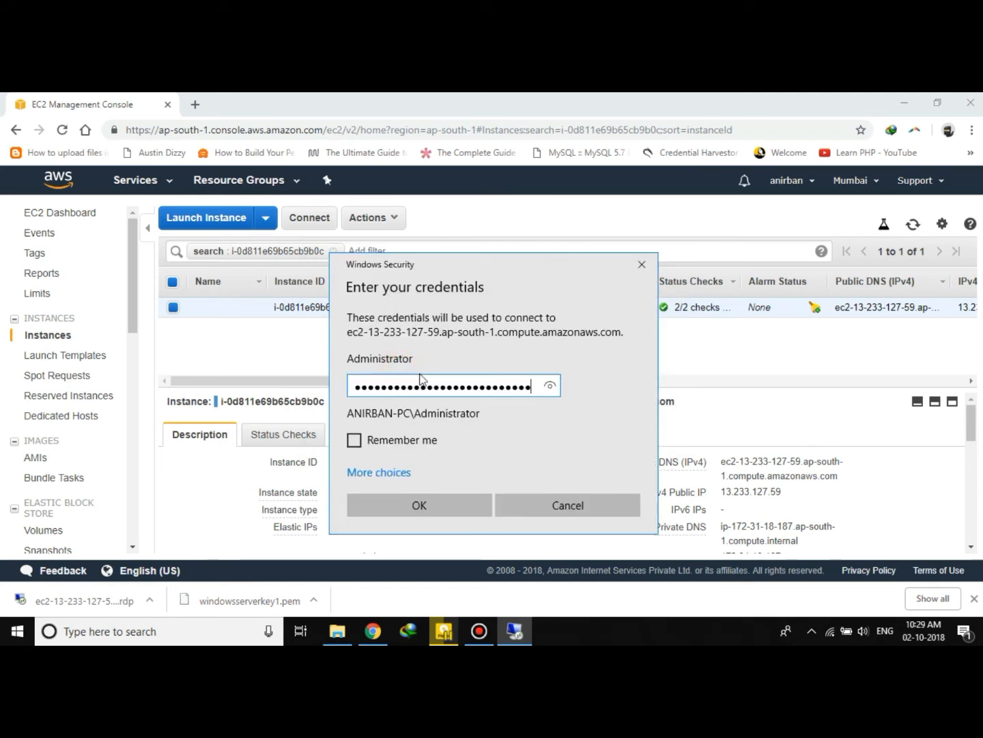
pyautogui.click(550, 387)
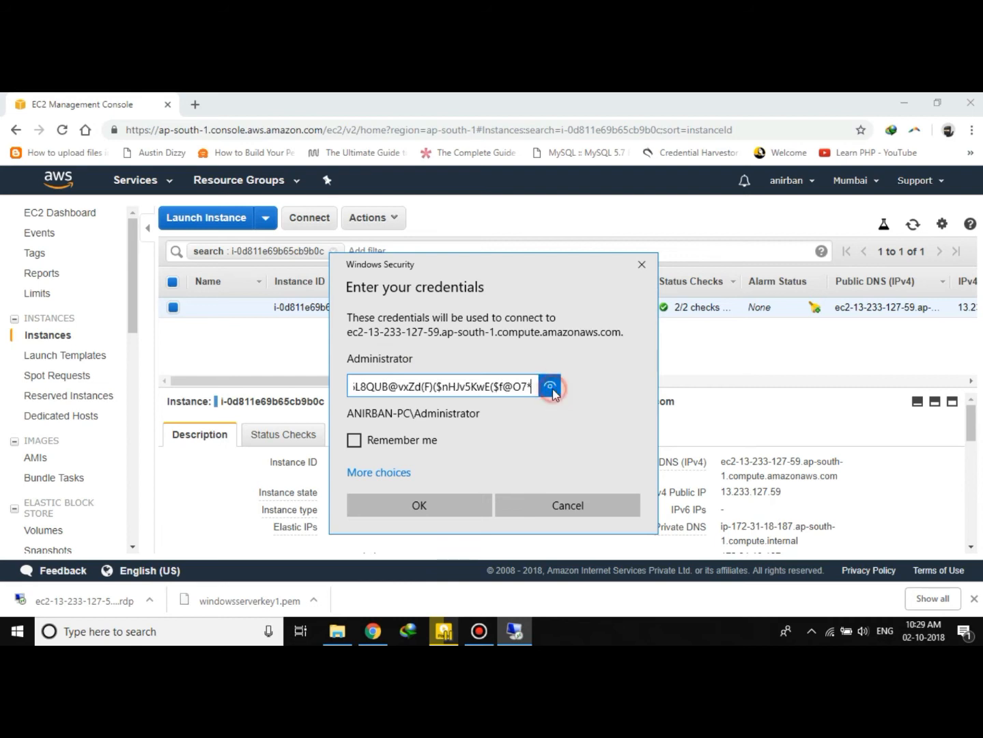
pyautogui.click(422, 507)
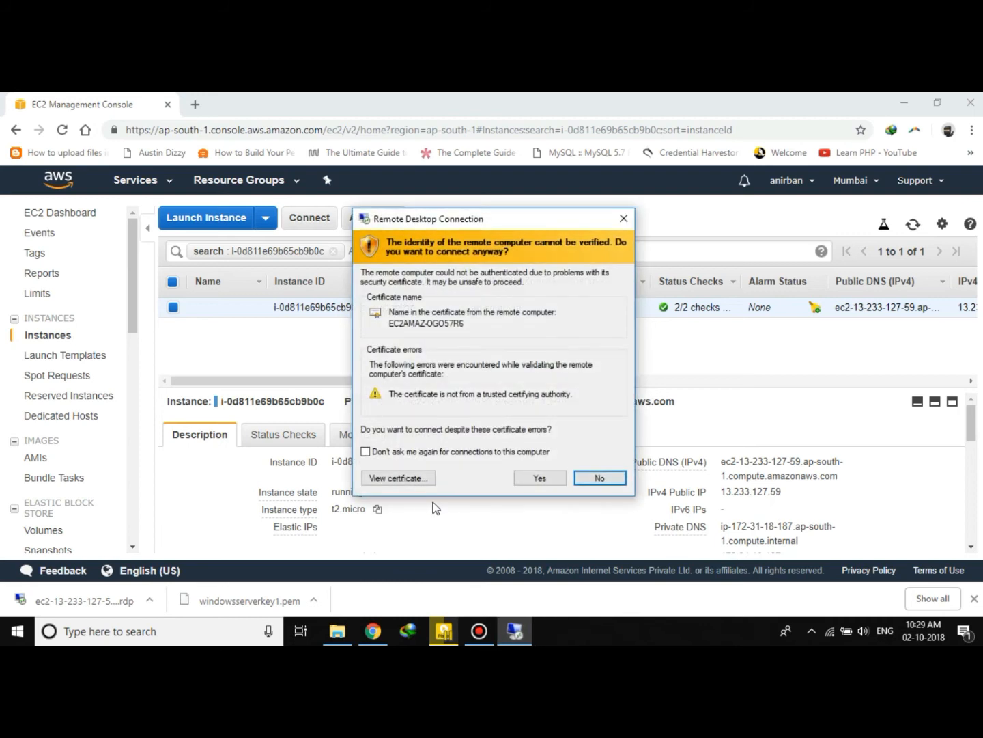
pyautogui.click(537, 478)
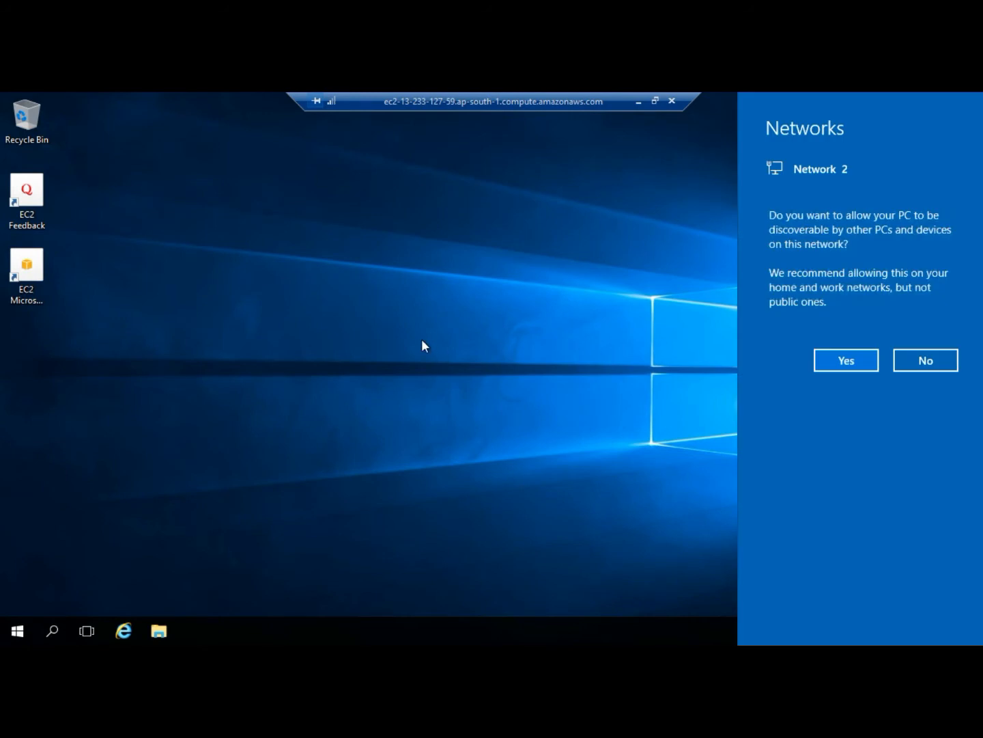
# Allow network discovery on the remote server and refresh its desktop.
pyautogui.click(862, 367)
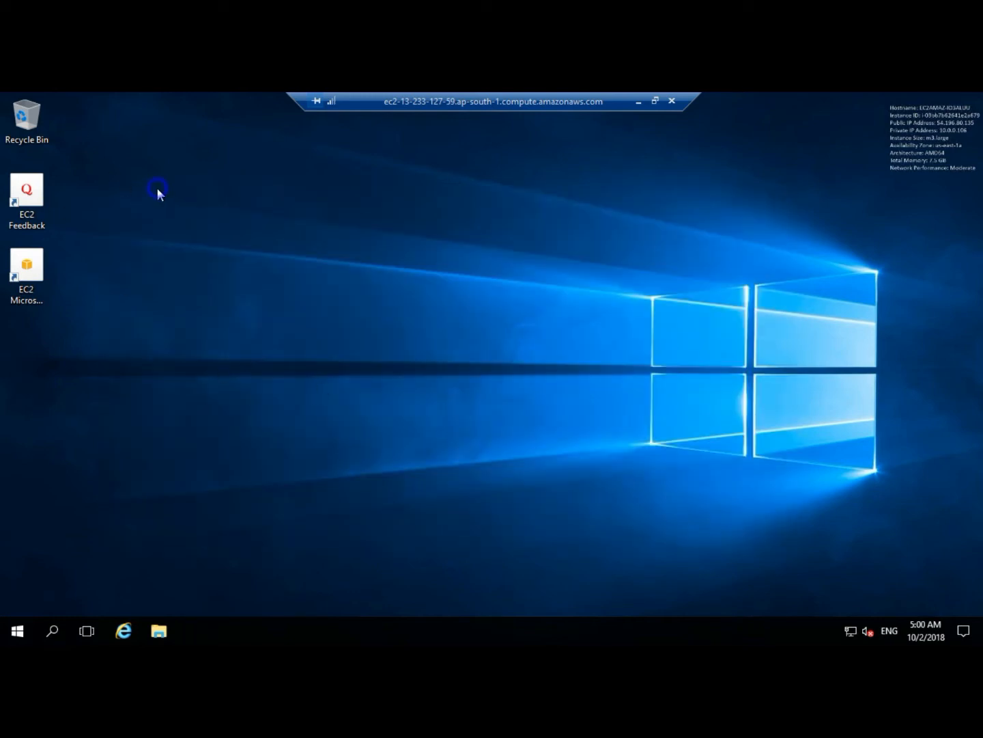
pyautogui.rightClick(156, 194)
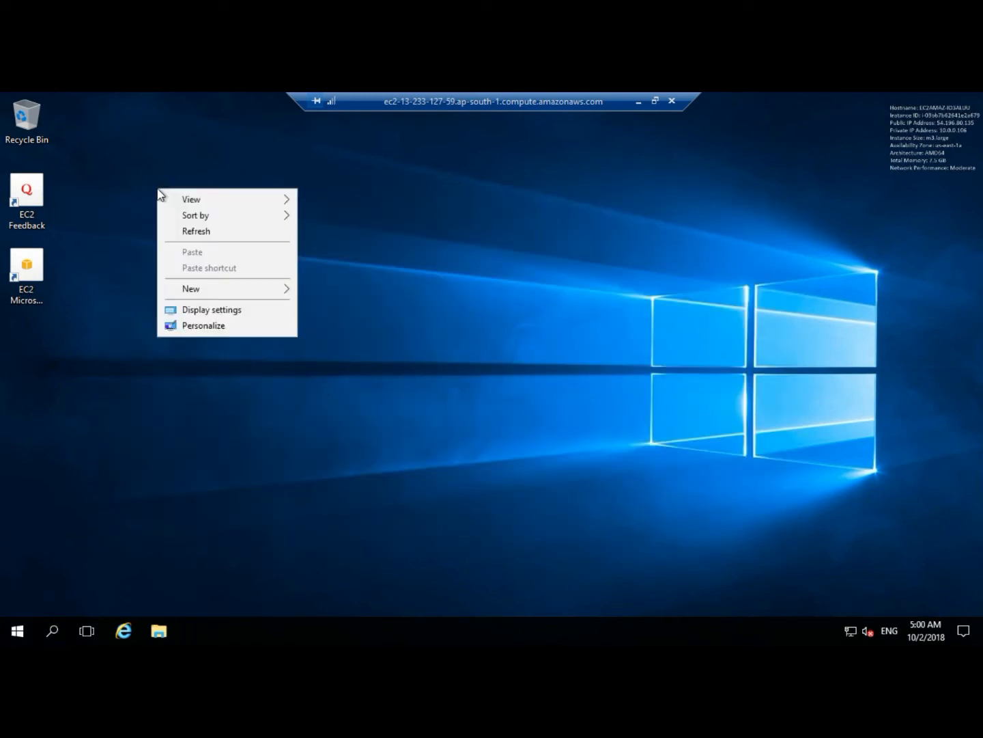
pyautogui.click(185, 230)
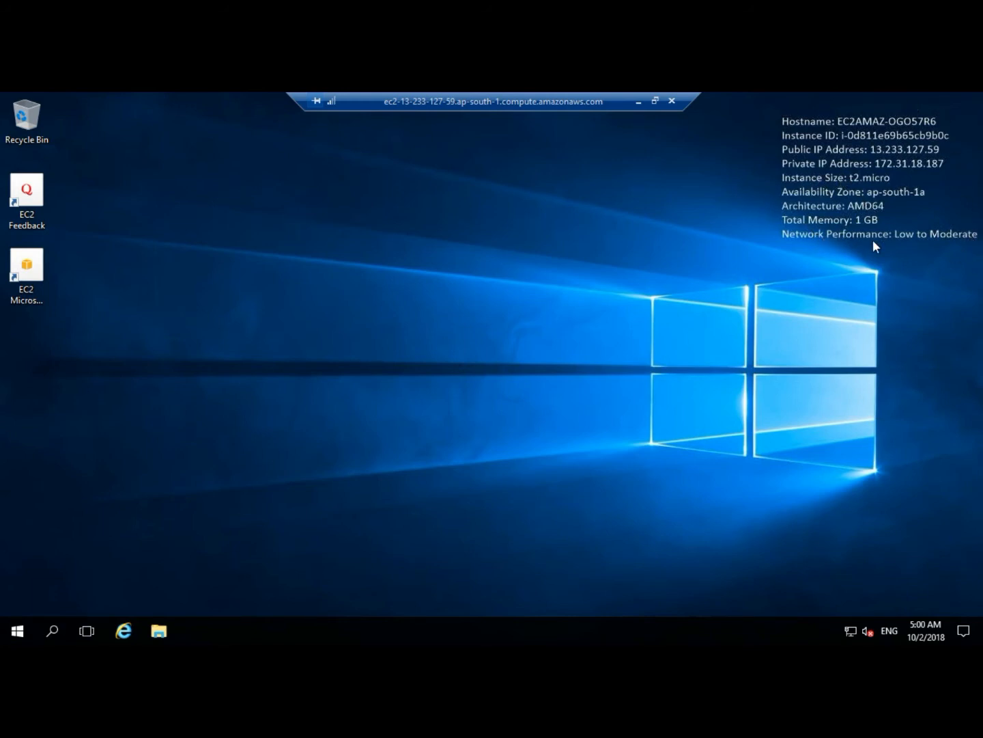
# Open Server Manager from the Start menu and try launching Add roles and features, dismissing the data collection notice.
pyautogui.click(16, 630)
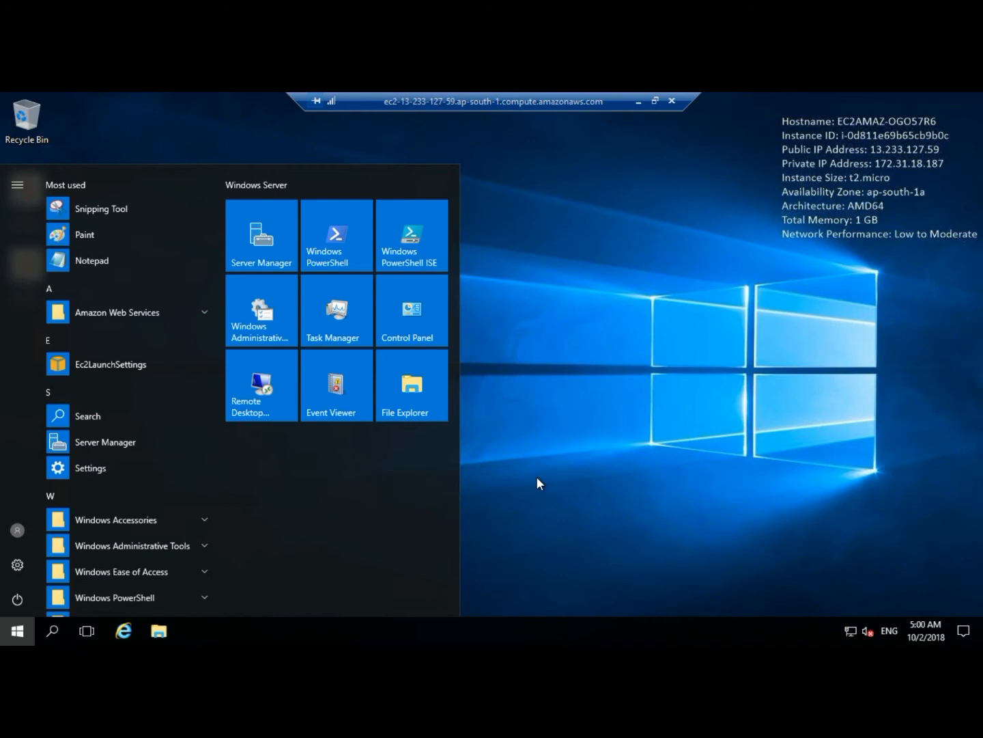
pyautogui.click(268, 247)
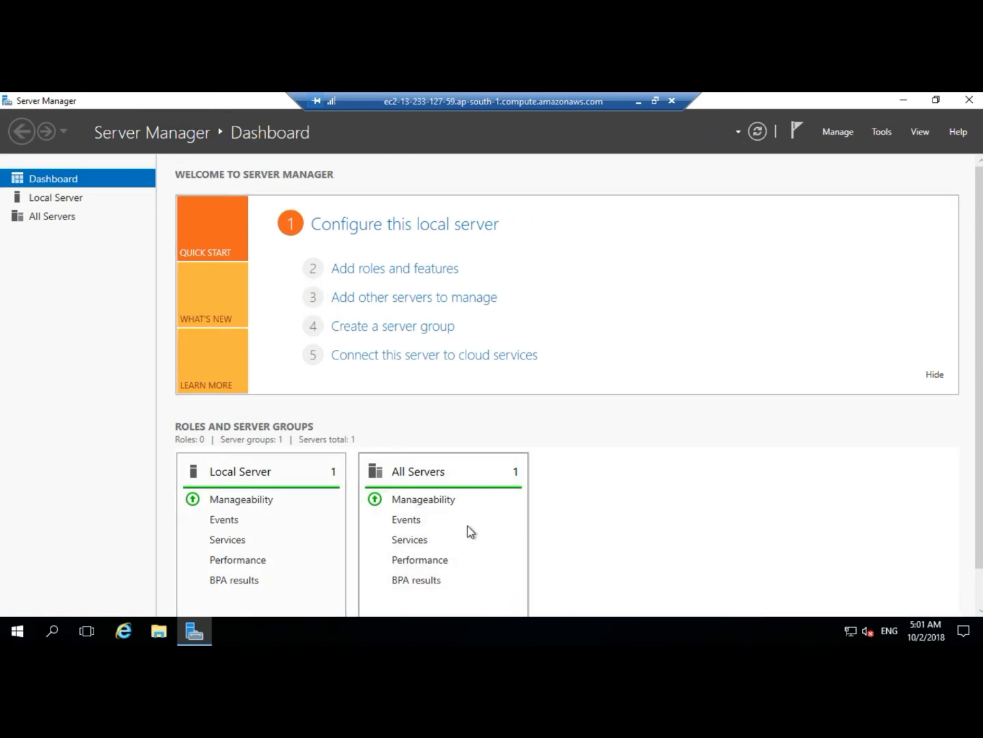
pyautogui.scroll(-2, 341, 546)
pyautogui.scroll(2, 280, 505)
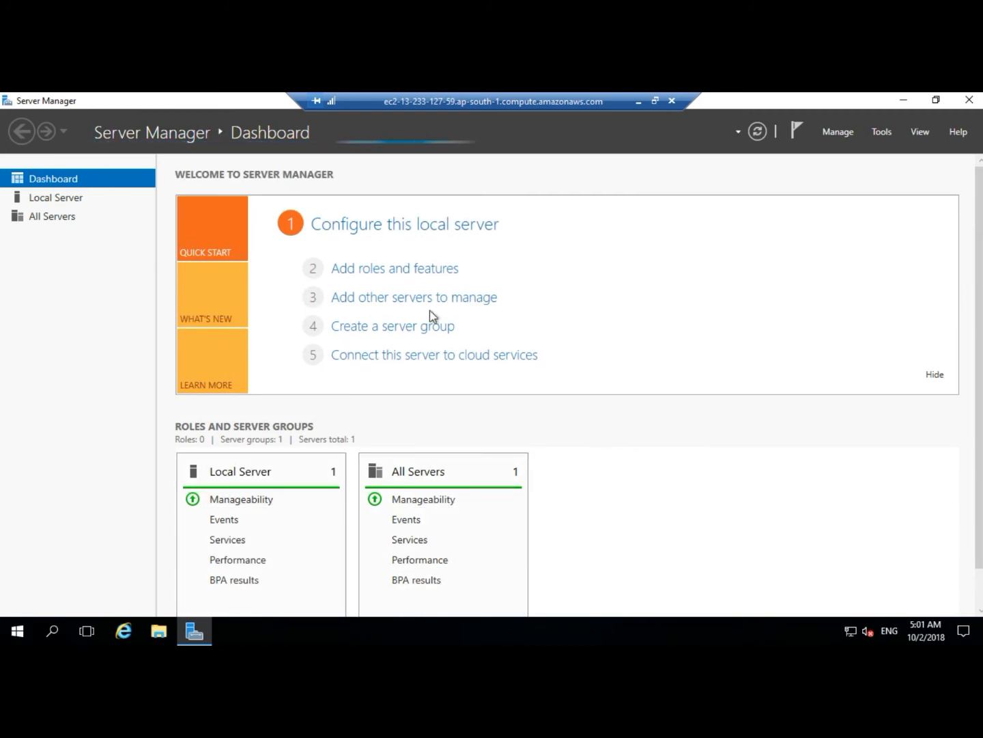
pyautogui.click(423, 273)
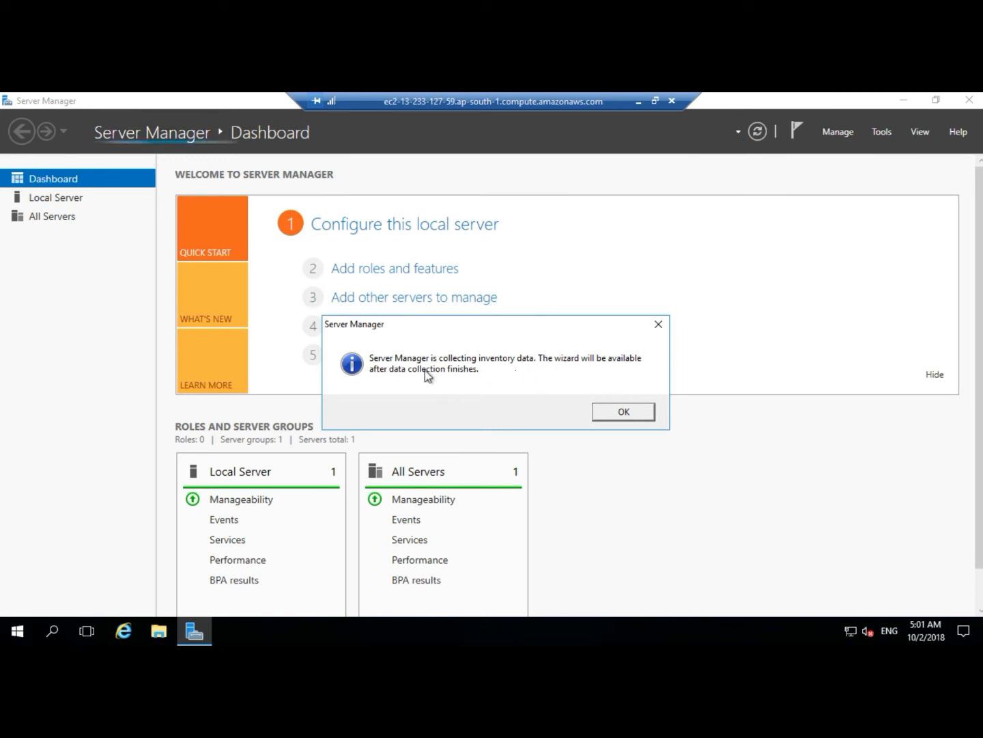
pyautogui.click(610, 411)
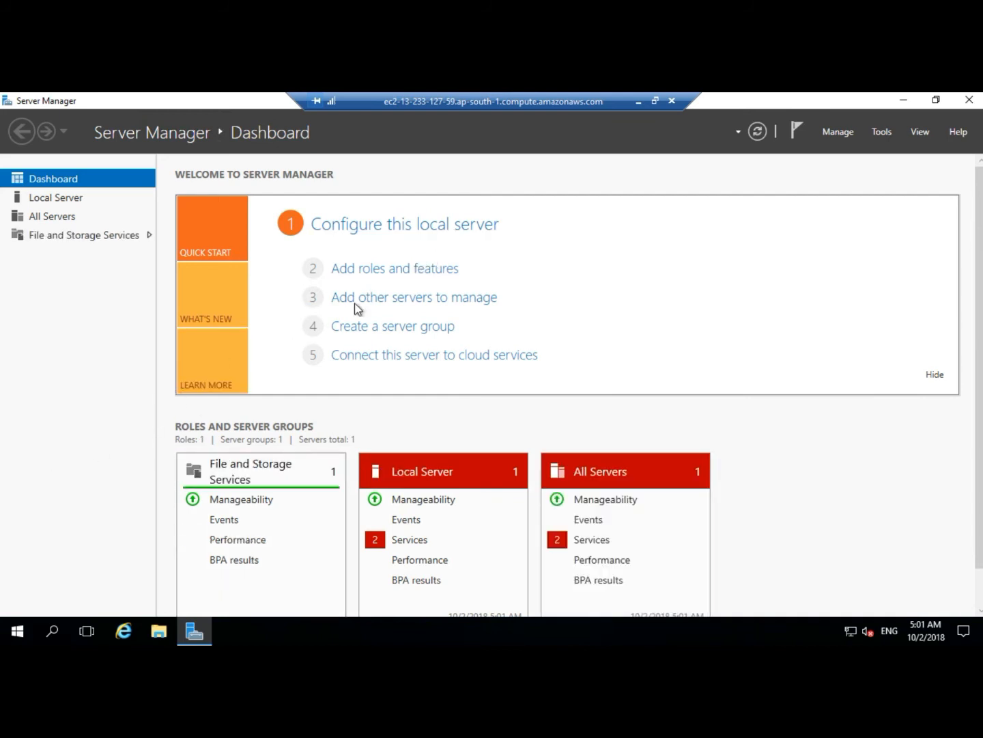
# Start the Add Roles and Features Wizard and continue with role-based installation on the local server.
pyautogui.click(395, 269)
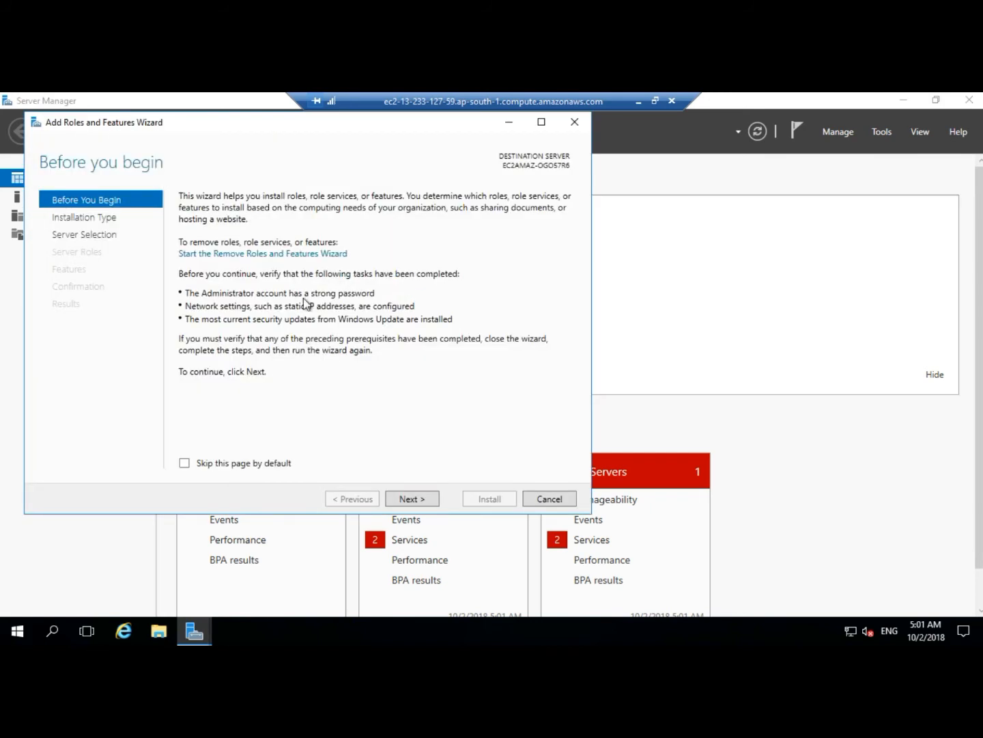
pyautogui.moveTo(225, 119); pyautogui.dragTo(336, 133)
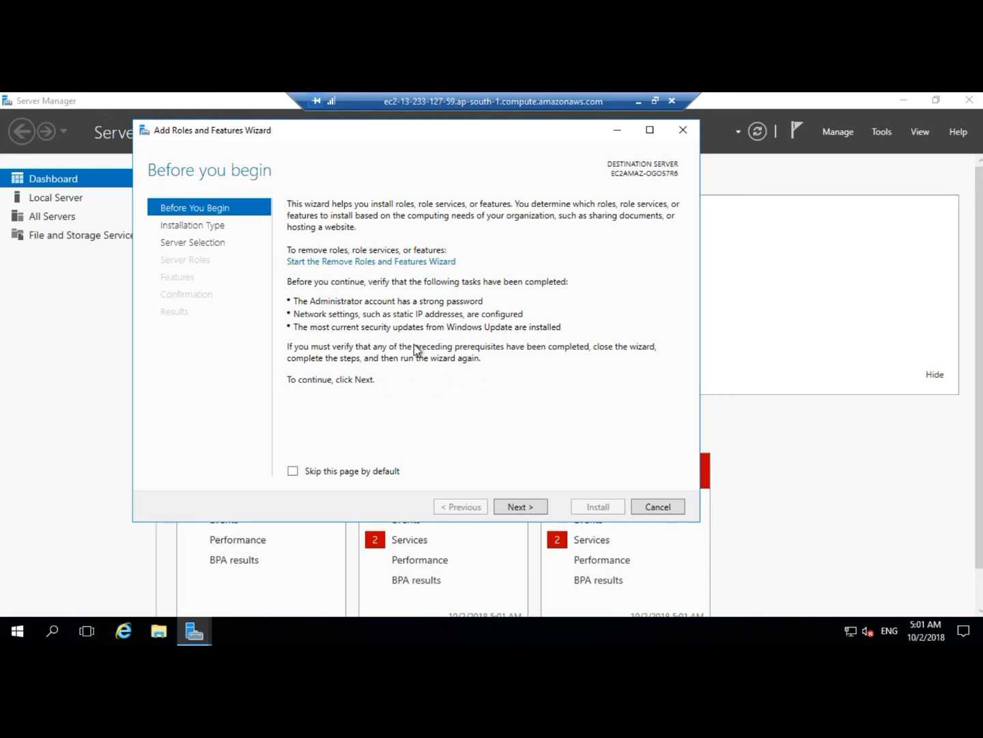
pyautogui.click(514, 507)
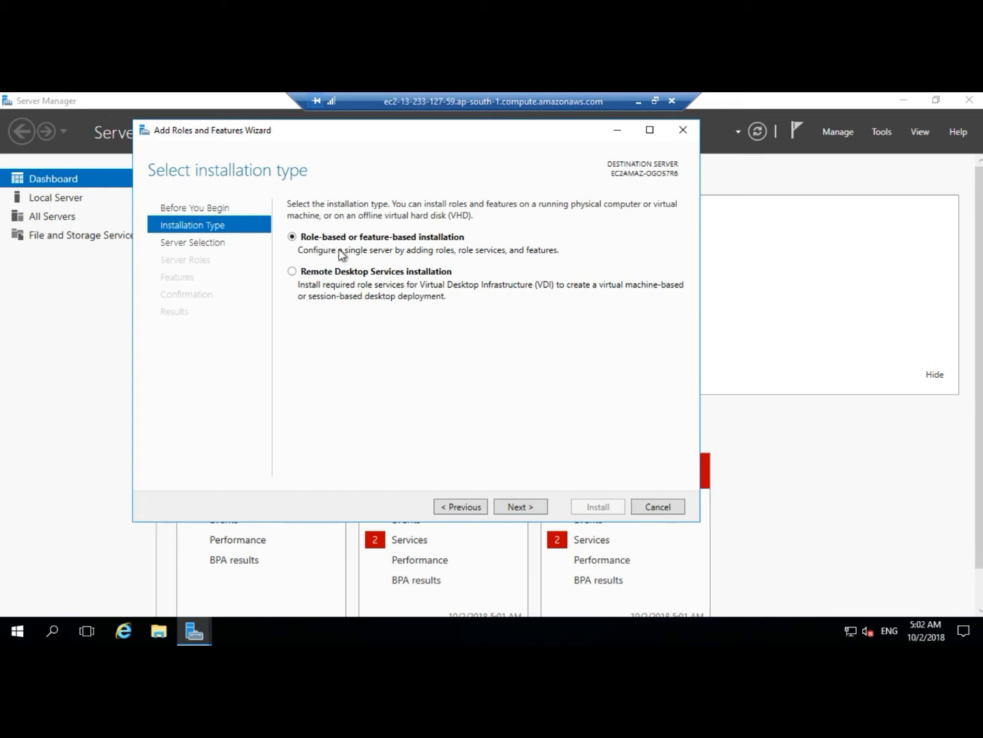
pyautogui.click(516, 508)
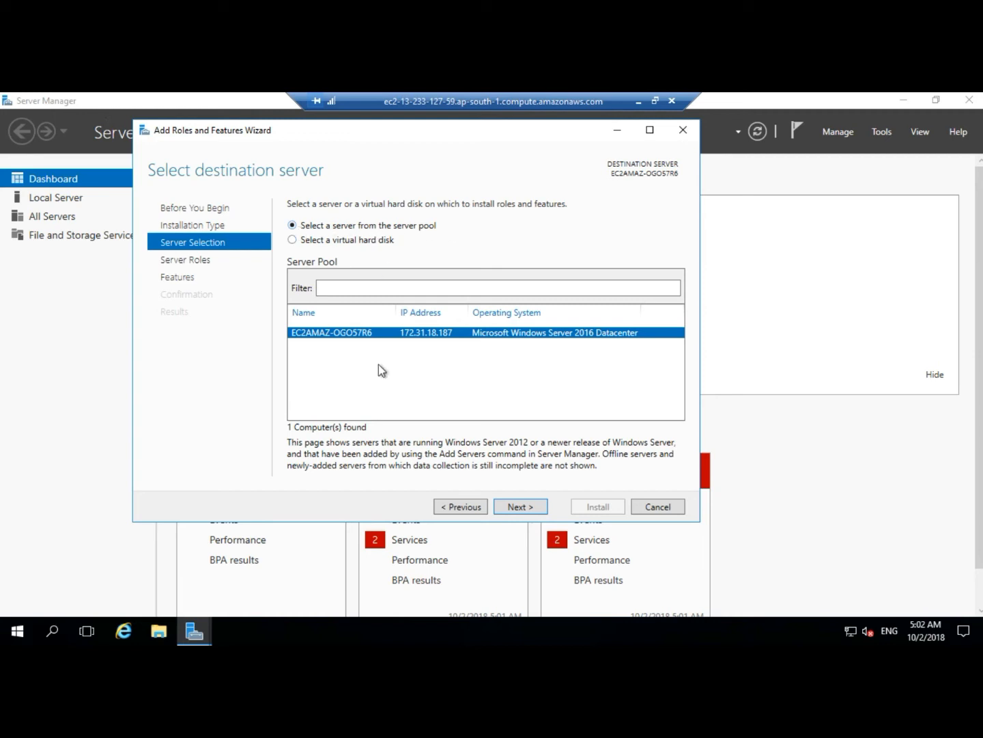
pyautogui.click(507, 508)
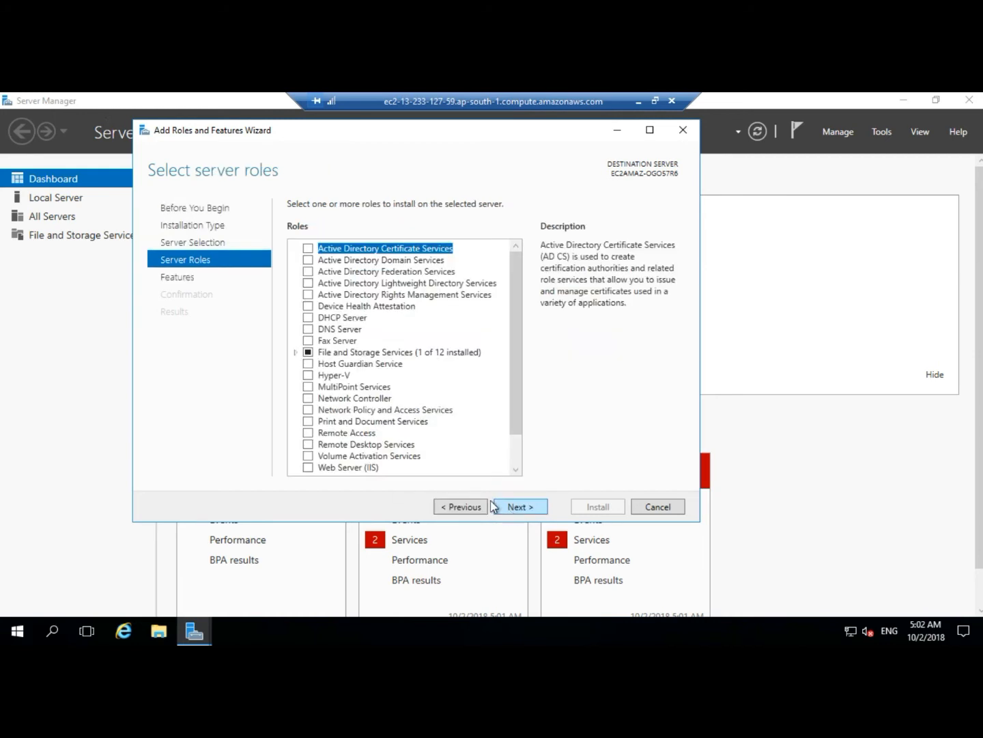
# Select the Web Server (IIS) role and add its required management tools.
pyautogui.moveTo(518, 317); pyautogui.dragTo(516, 369)
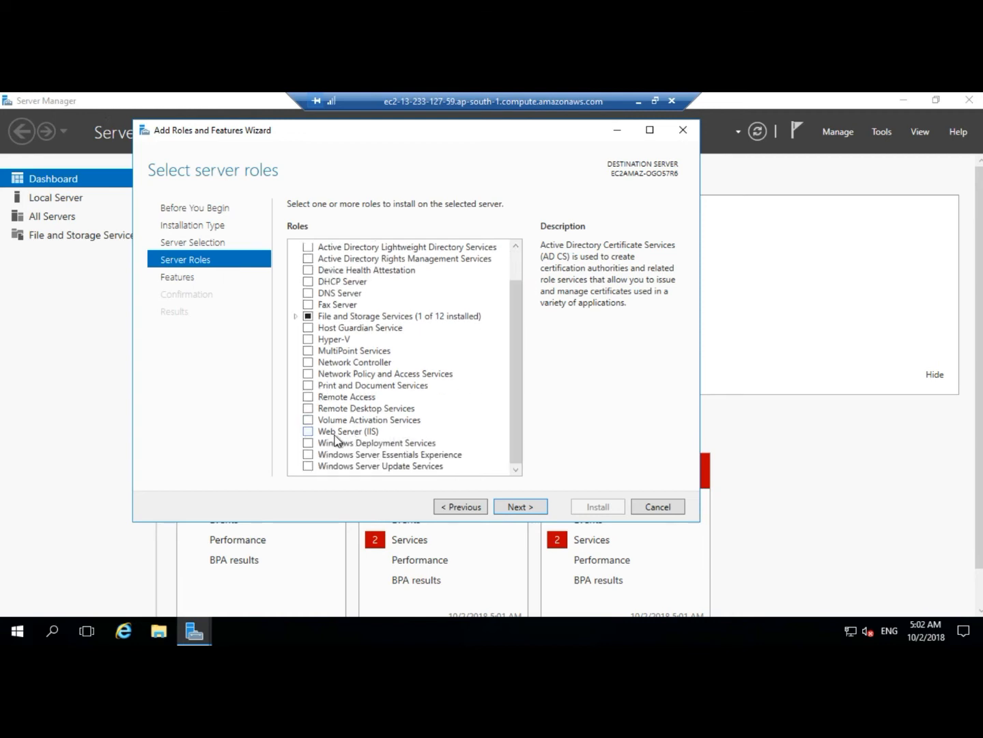
pyautogui.click(307, 432)
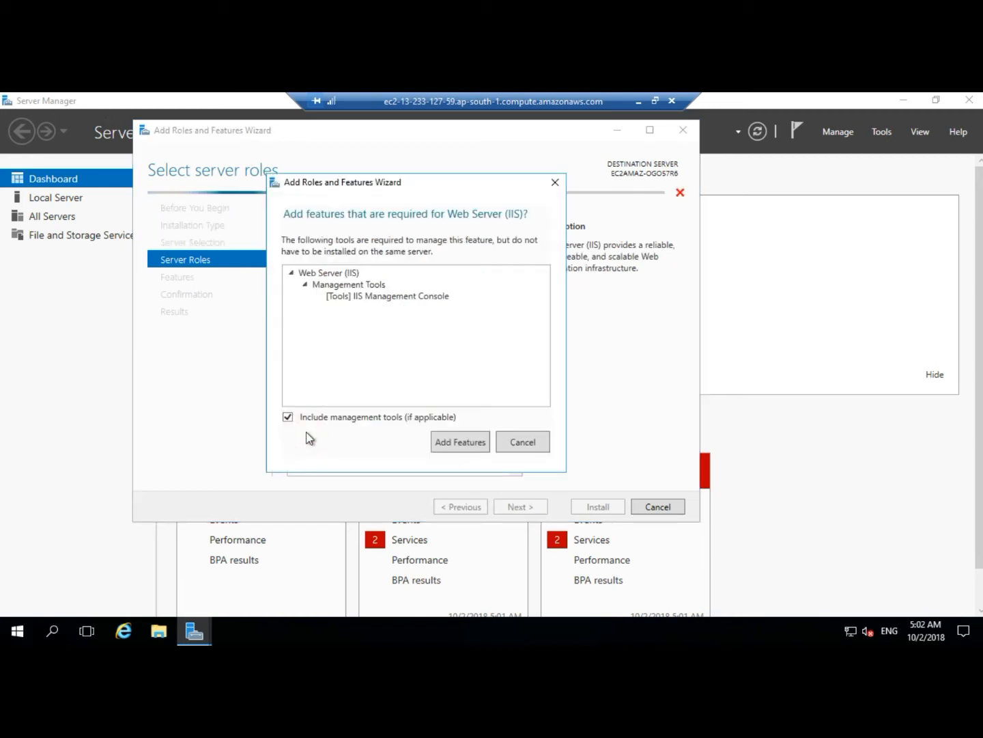
pyautogui.click(461, 443)
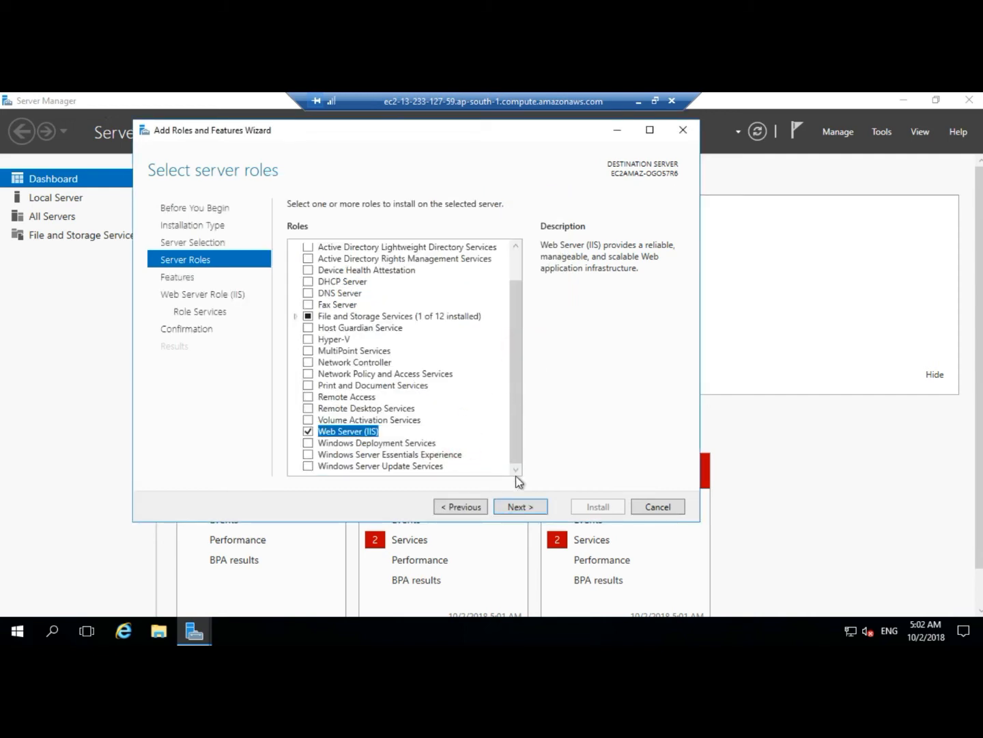
# Proceed through the Features and Web Server Role pages and install the selections.
pyautogui.click(520, 507)
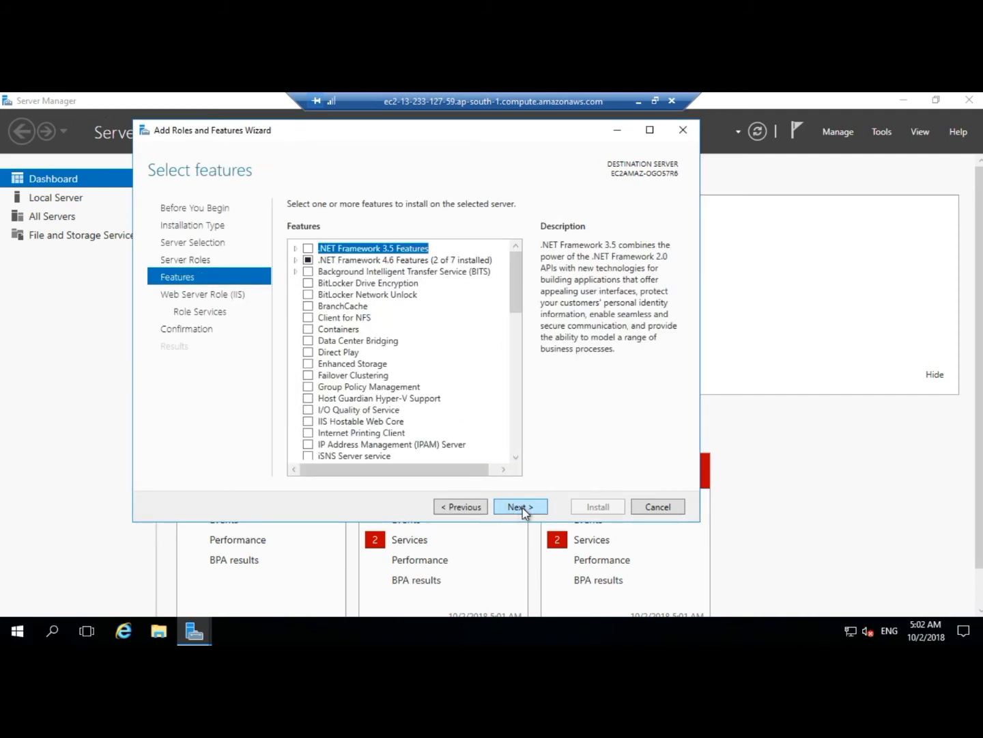
pyautogui.click(522, 507)
pyautogui.click(522, 506)
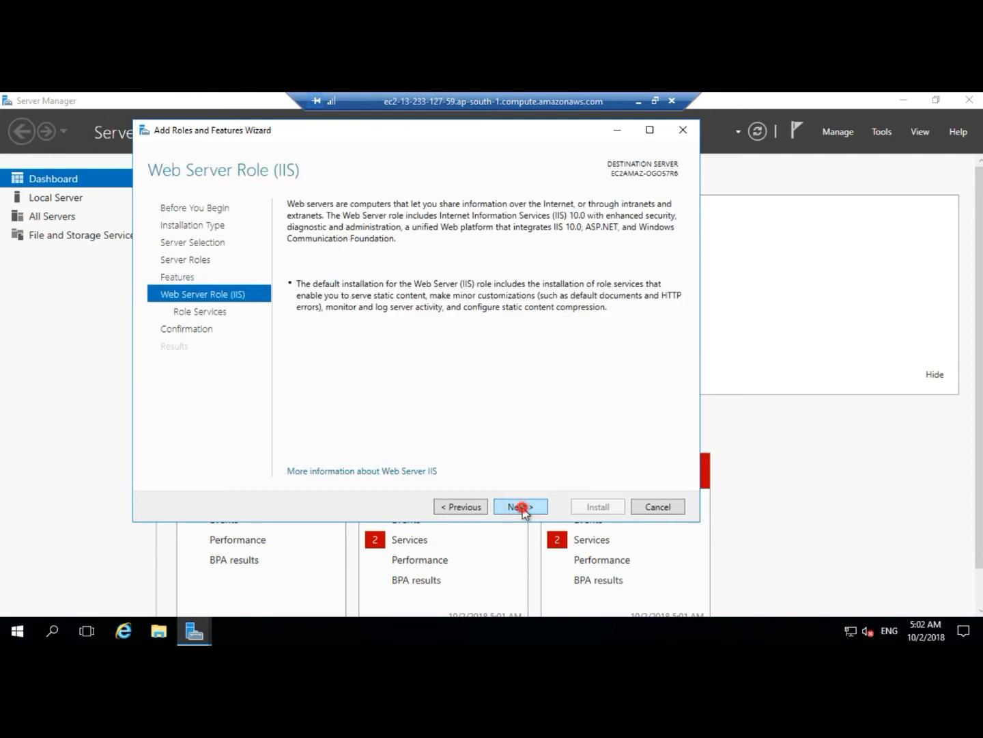
pyautogui.click(522, 508)
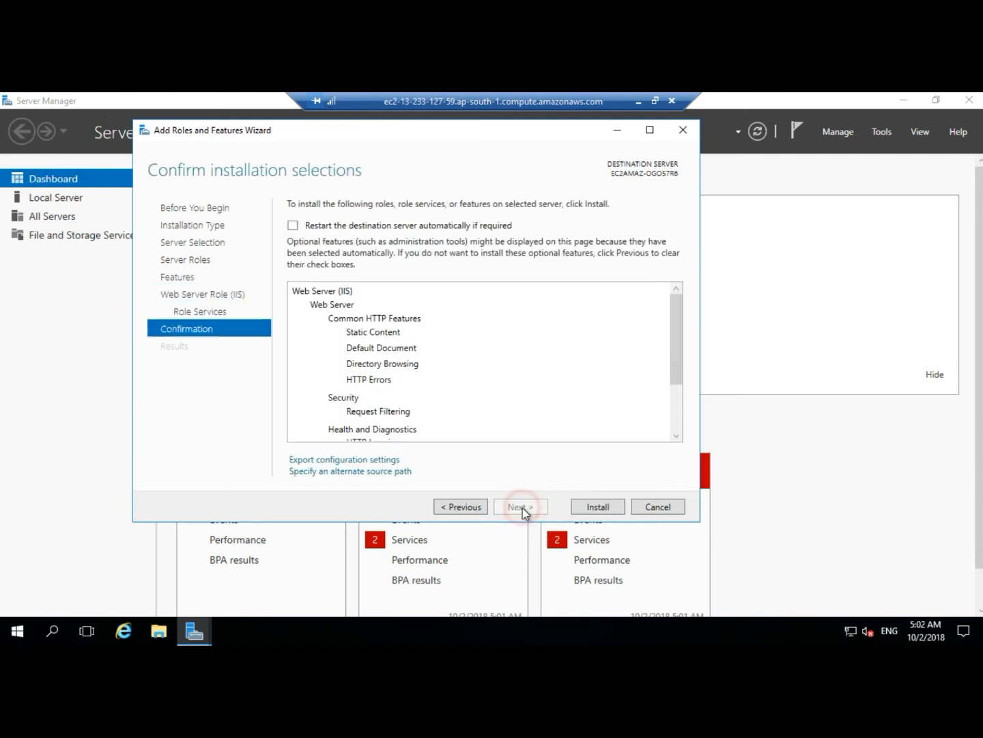
pyautogui.click(575, 506)
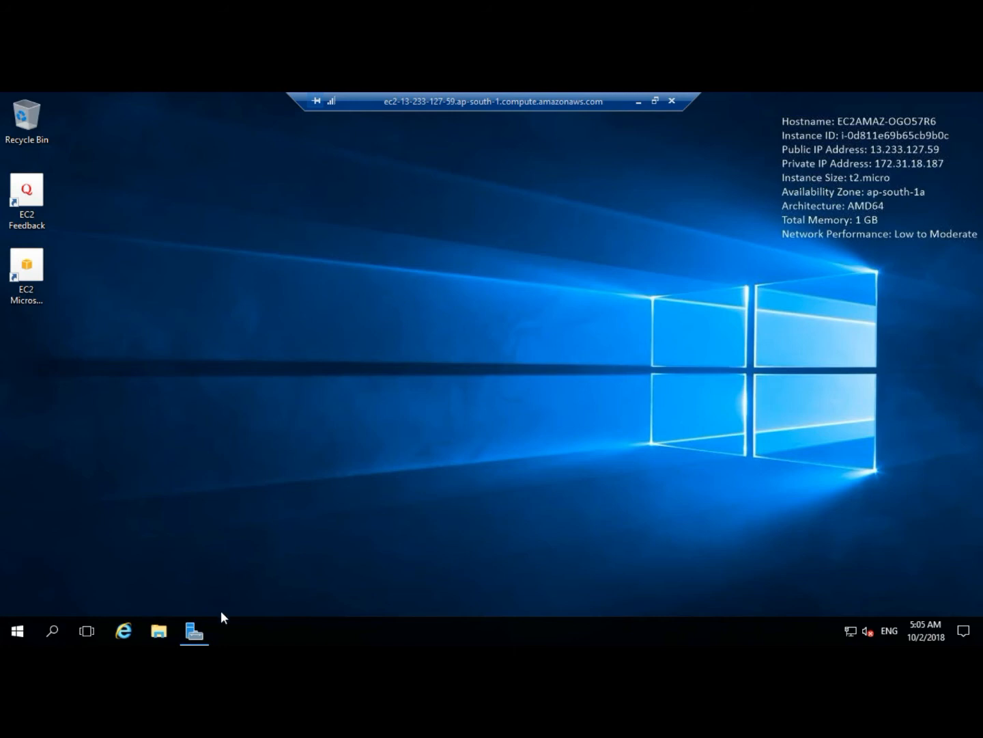
# Reopen the wizard's installation progress, close the wizard, and minimize Server Manager.
pyautogui.click(207, 632)
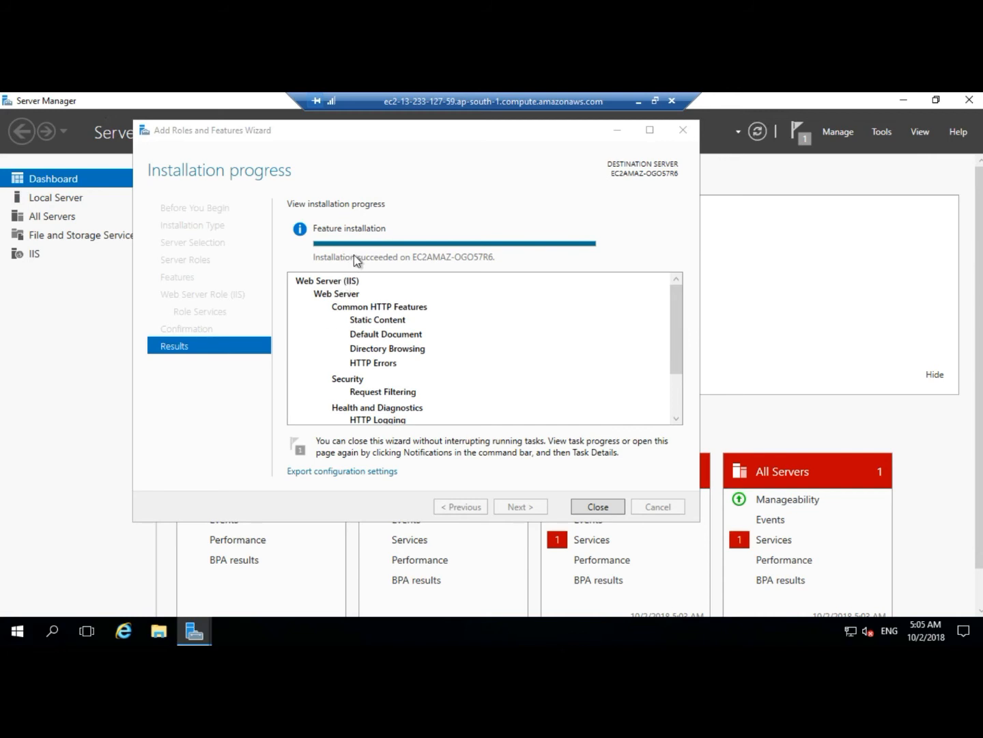
pyautogui.click(603, 508)
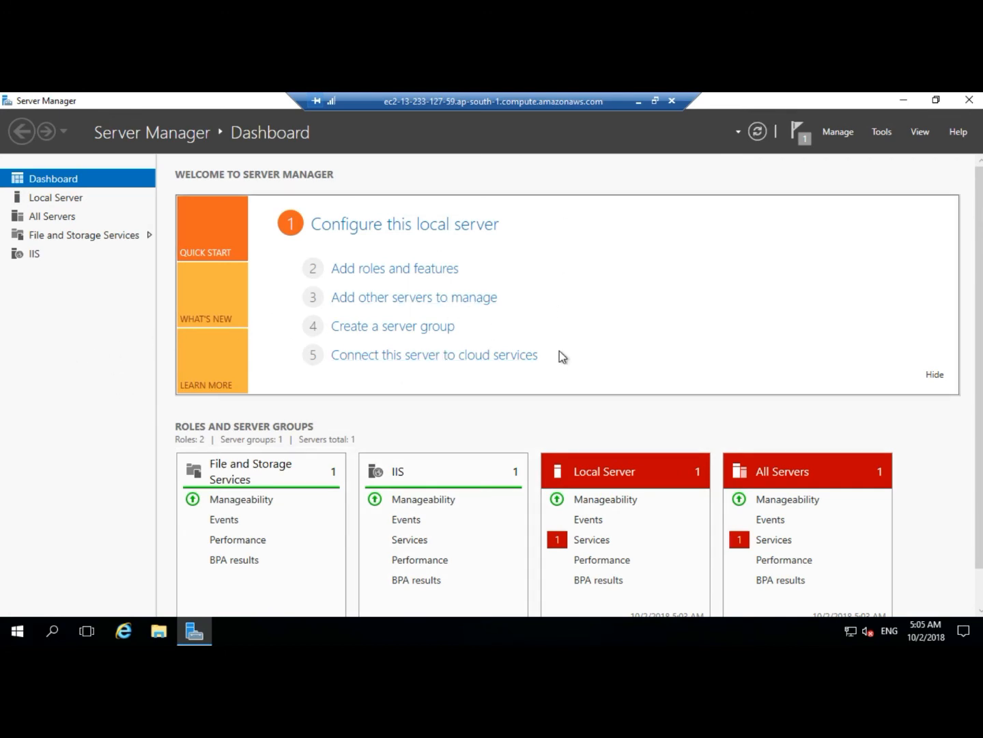
pyautogui.click(899, 99)
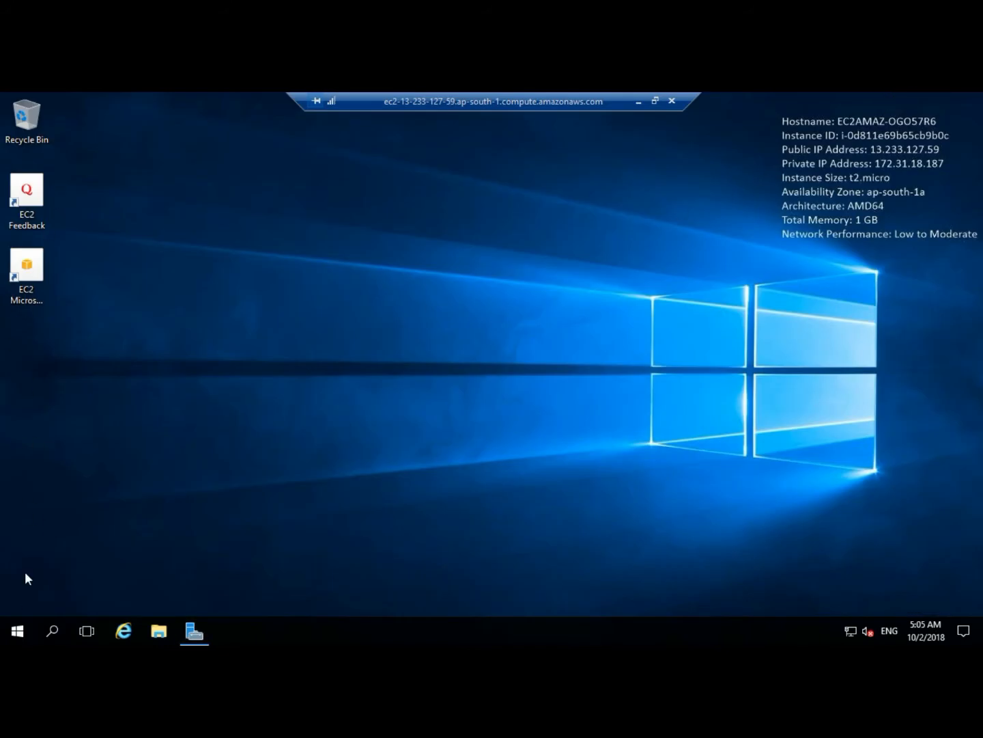
# Restore Server Manager and browse its Local Server and IIS pages, returning to the Dashboard.
pyautogui.click(17, 631)
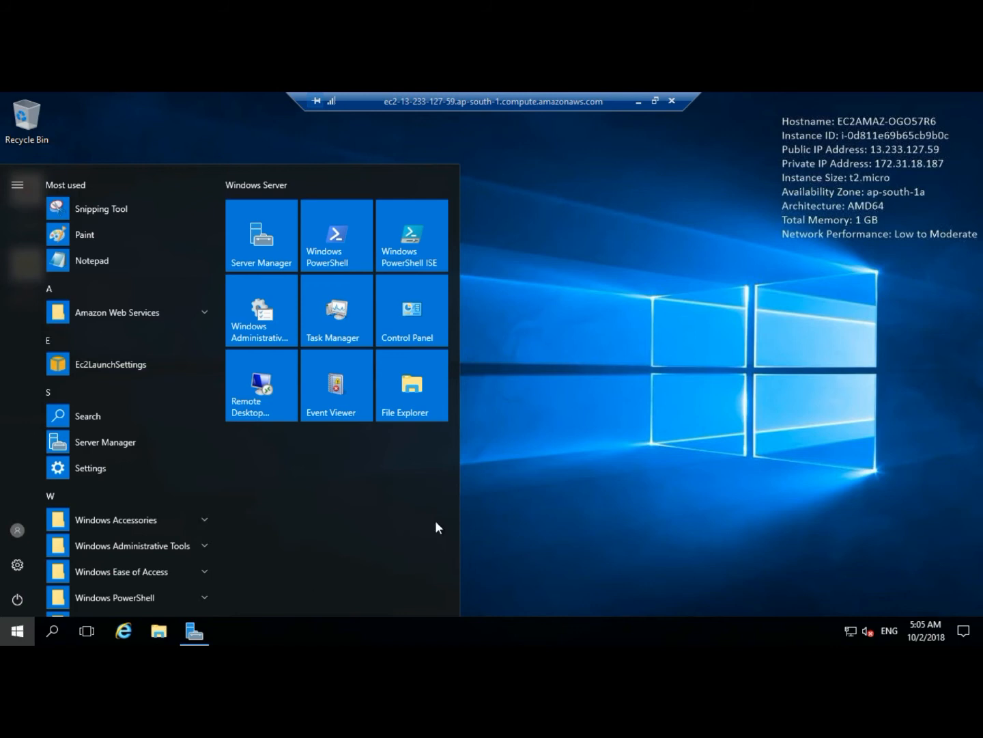
pyautogui.click(589, 457)
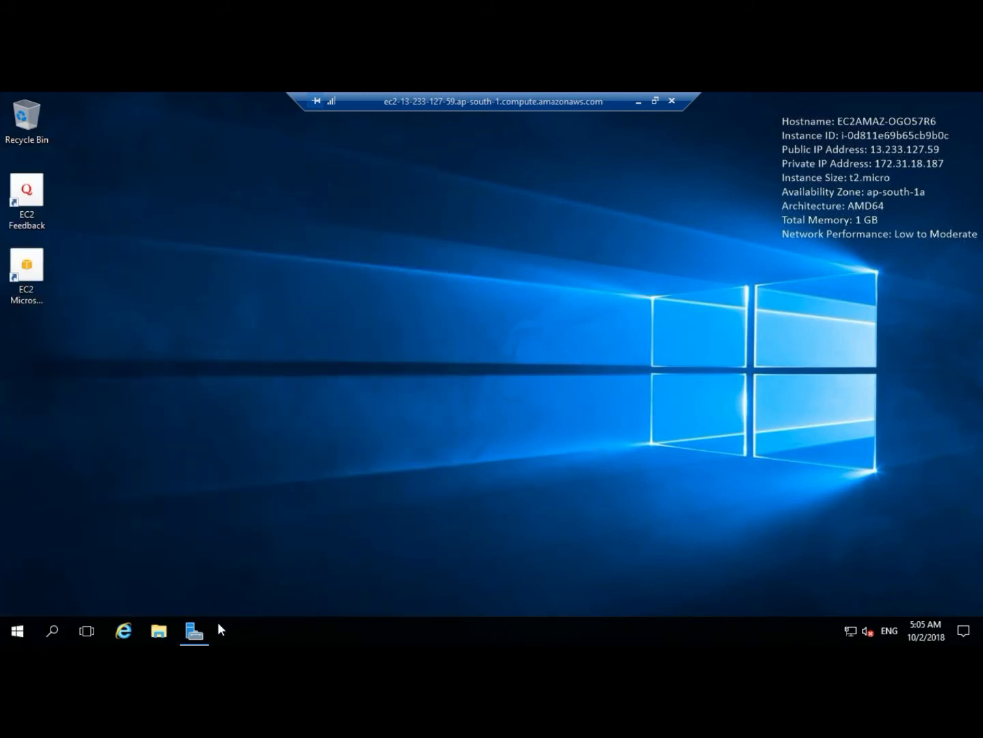
pyautogui.click(198, 623)
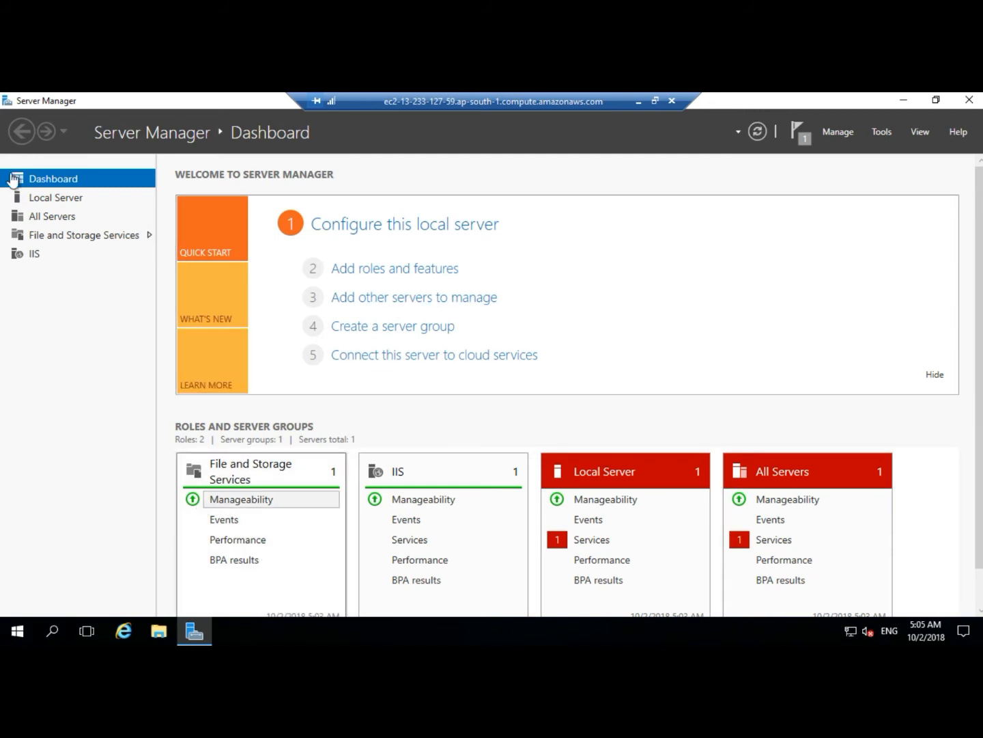
pyautogui.click(63, 199)
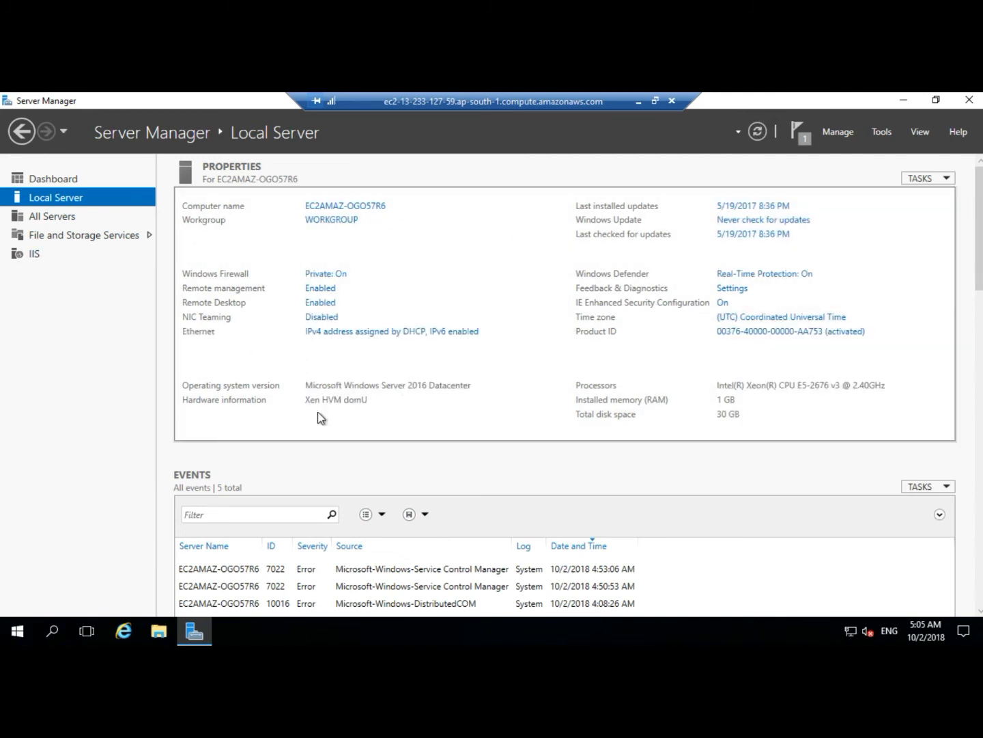
pyautogui.click(31, 254)
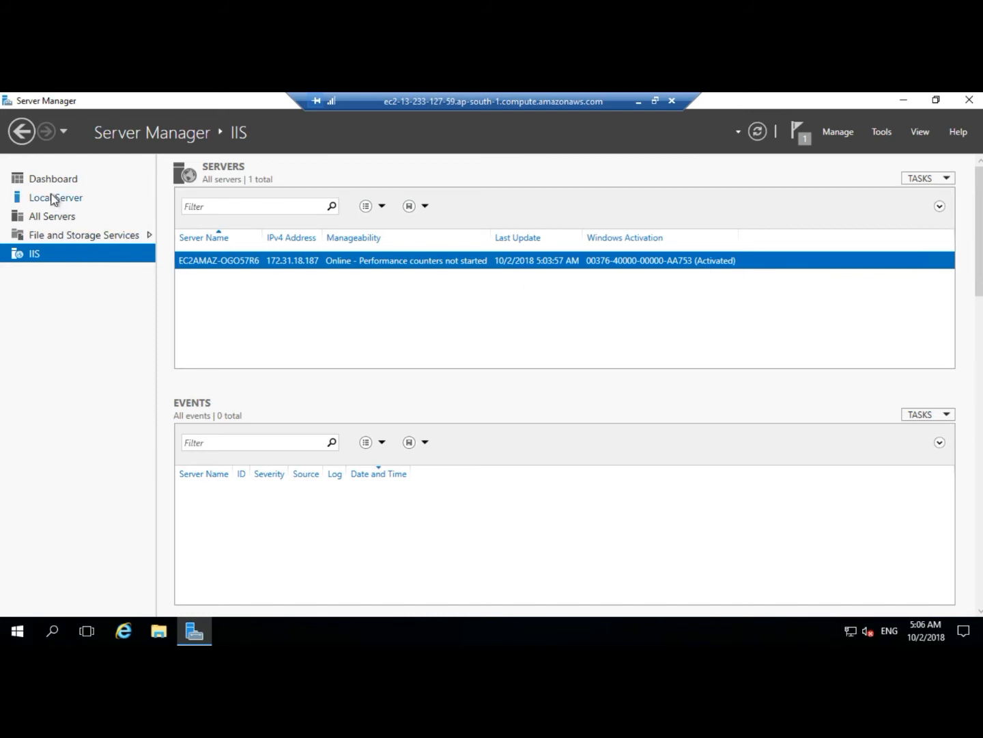
pyautogui.click(70, 177)
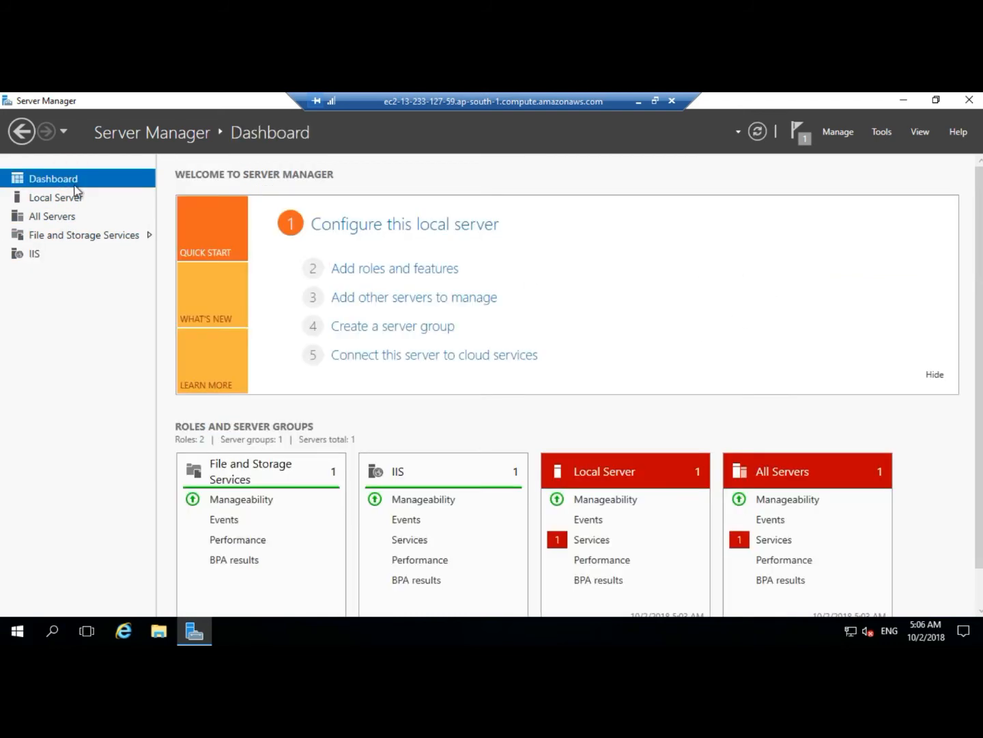
# Open the IIS manageability details from the Dashboard and go to the IIS servers page.
pyautogui.scroll(-1, 378, 480)
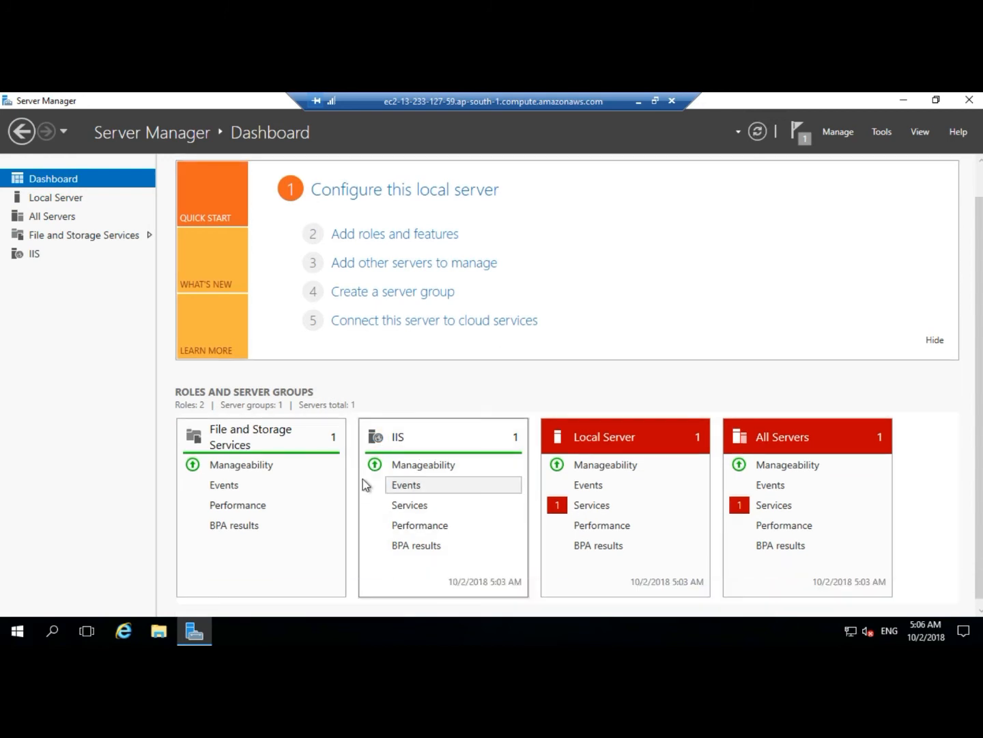
pyautogui.click(437, 466)
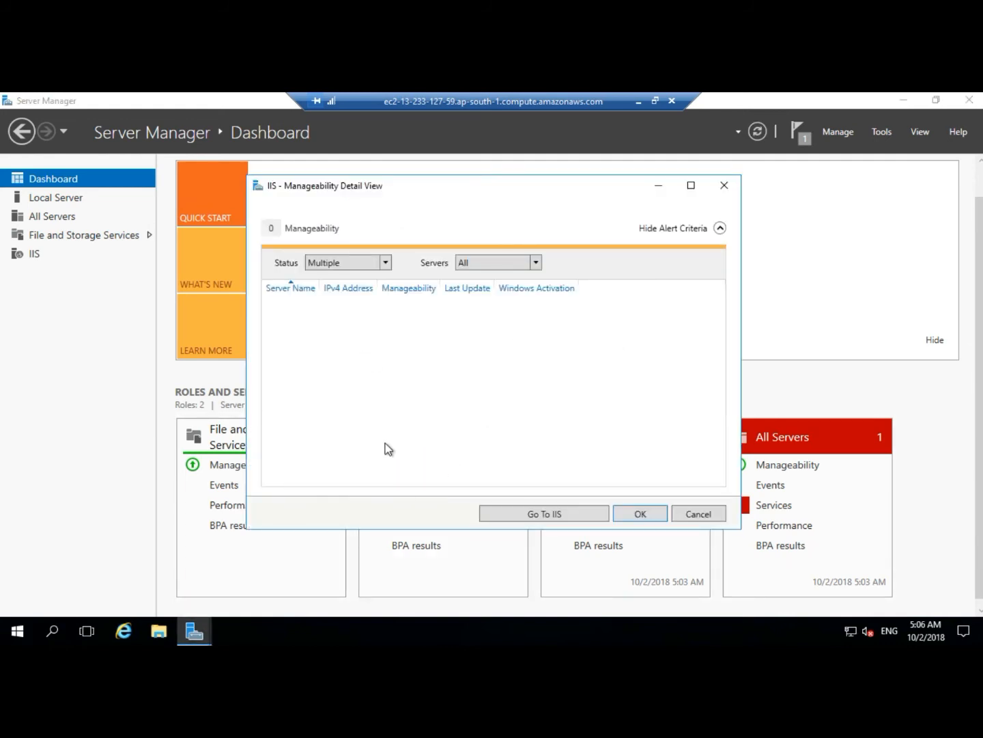
pyautogui.click(541, 514)
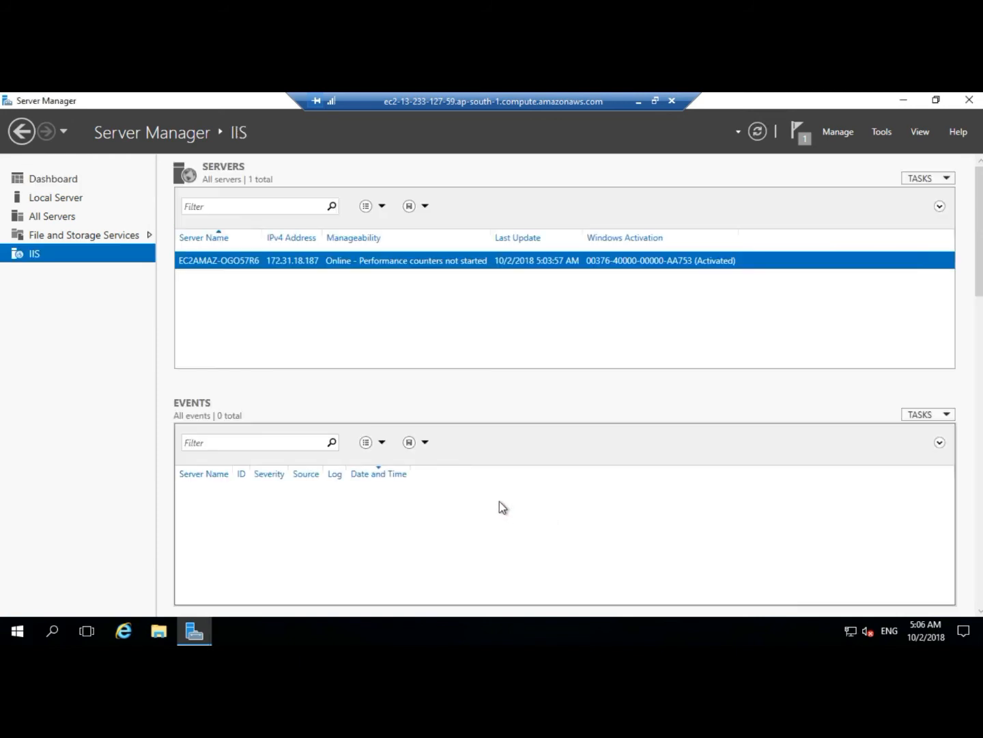
# Open Internet Information Services (IIS) Manager for the server, view the server's home page, and close it.
pyautogui.rightClick(305, 259)
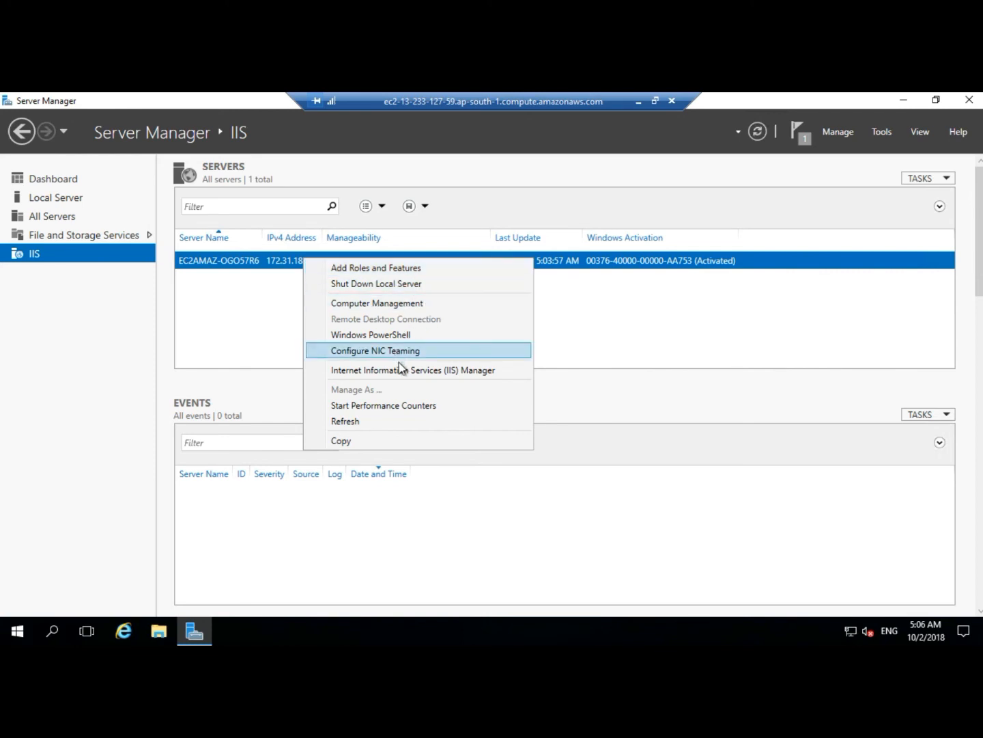
pyautogui.click(462, 371)
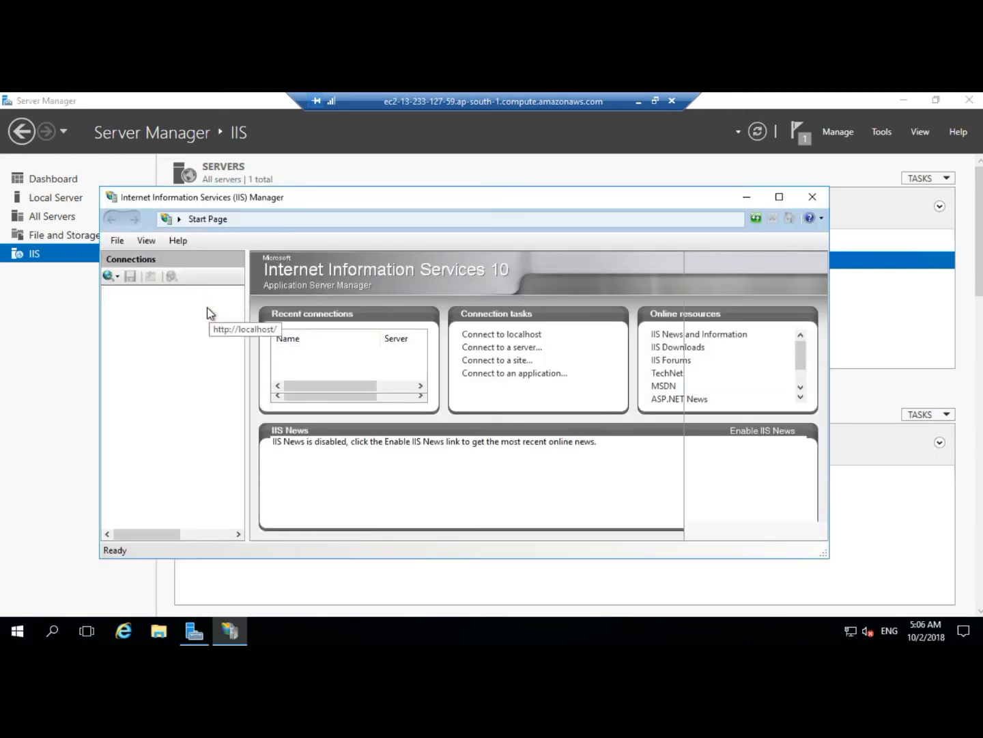
pyautogui.click(199, 304)
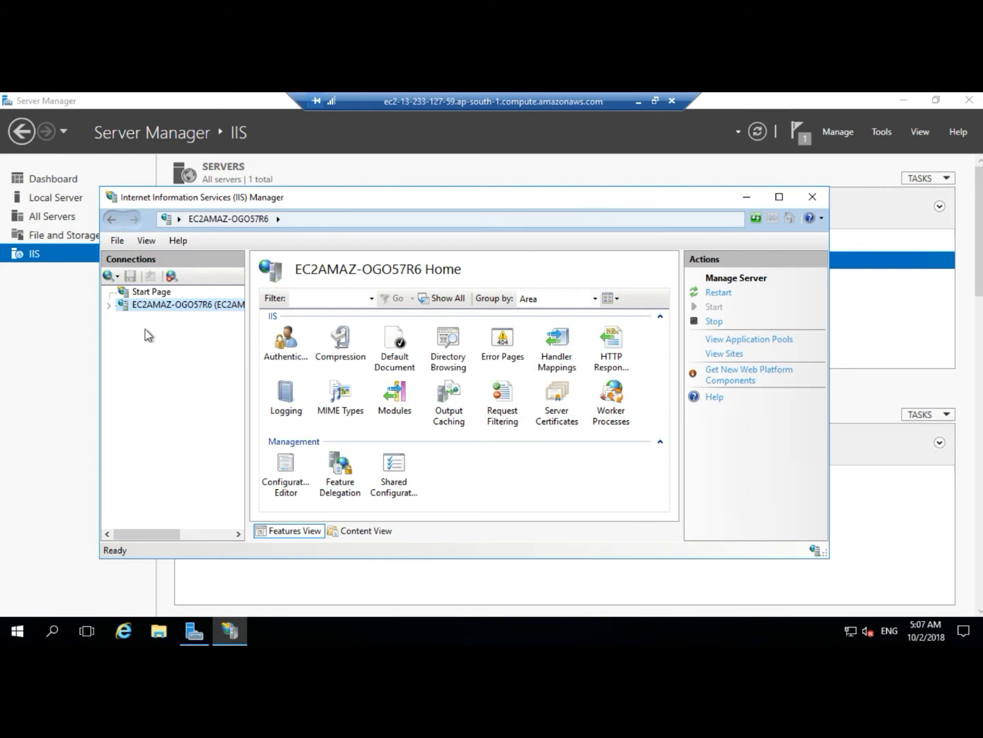
pyautogui.click(811, 197)
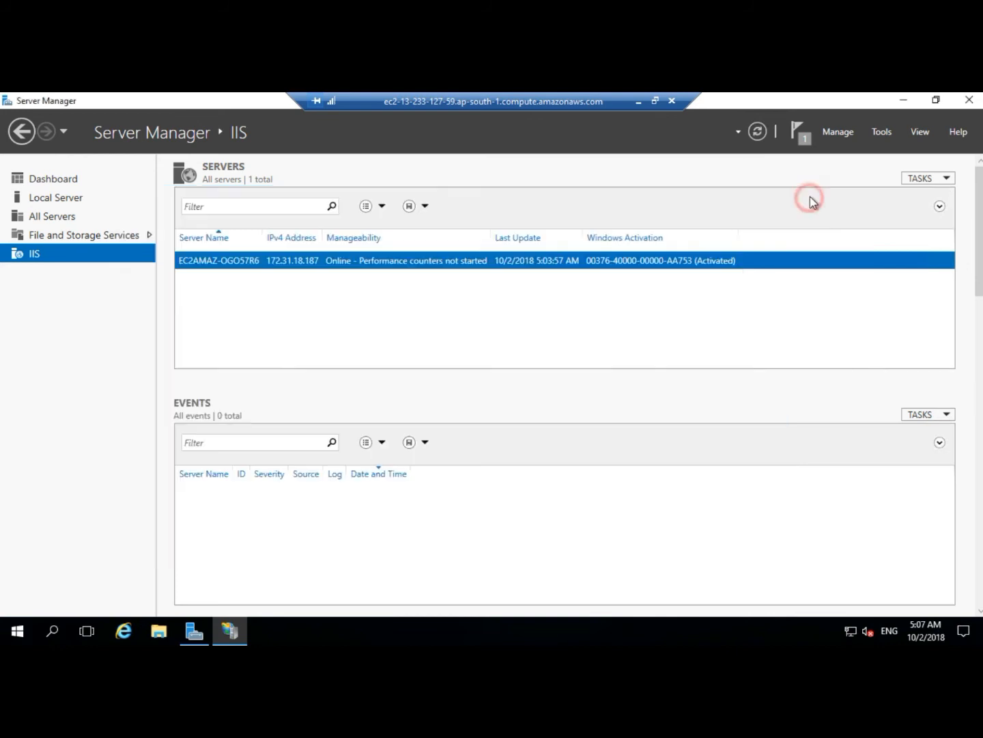
# Minimize Server Manager and browse in File Explorer to C:\inetpub\wwwroot, then minimize the explorer window.
pyautogui.click(902, 100)
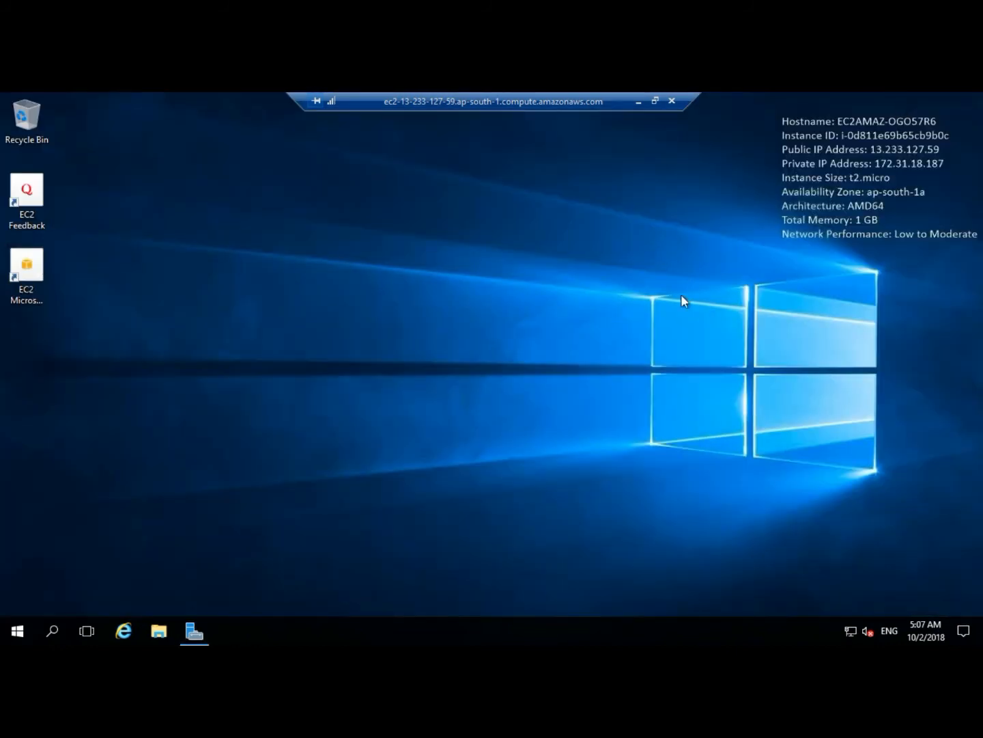
pyautogui.click(163, 633)
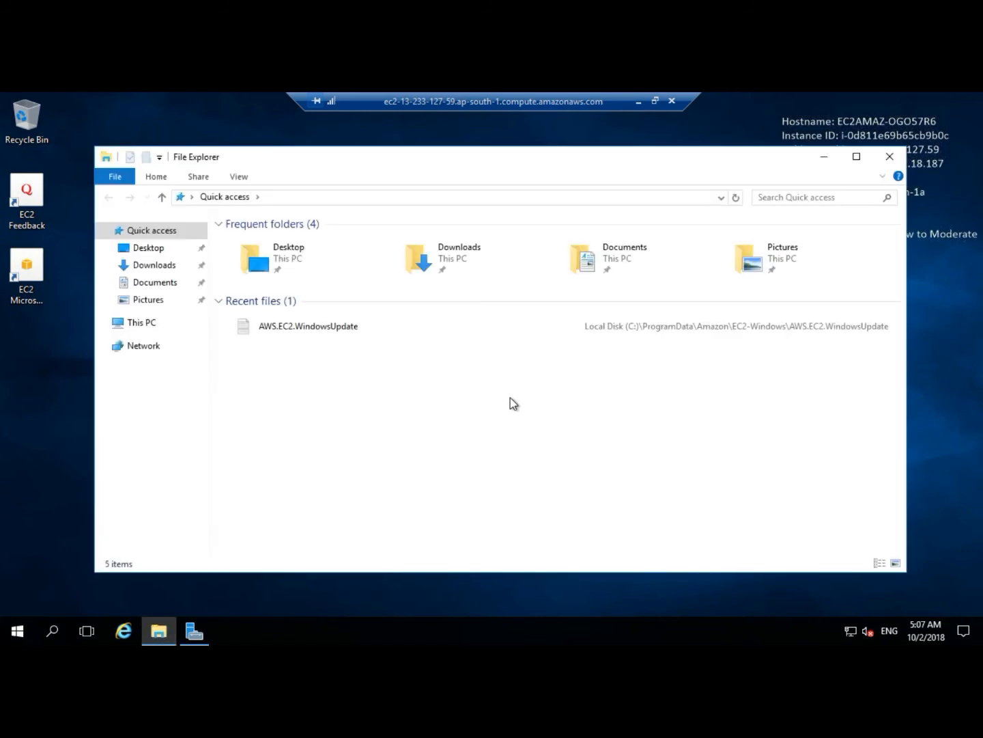
pyautogui.click(149, 323)
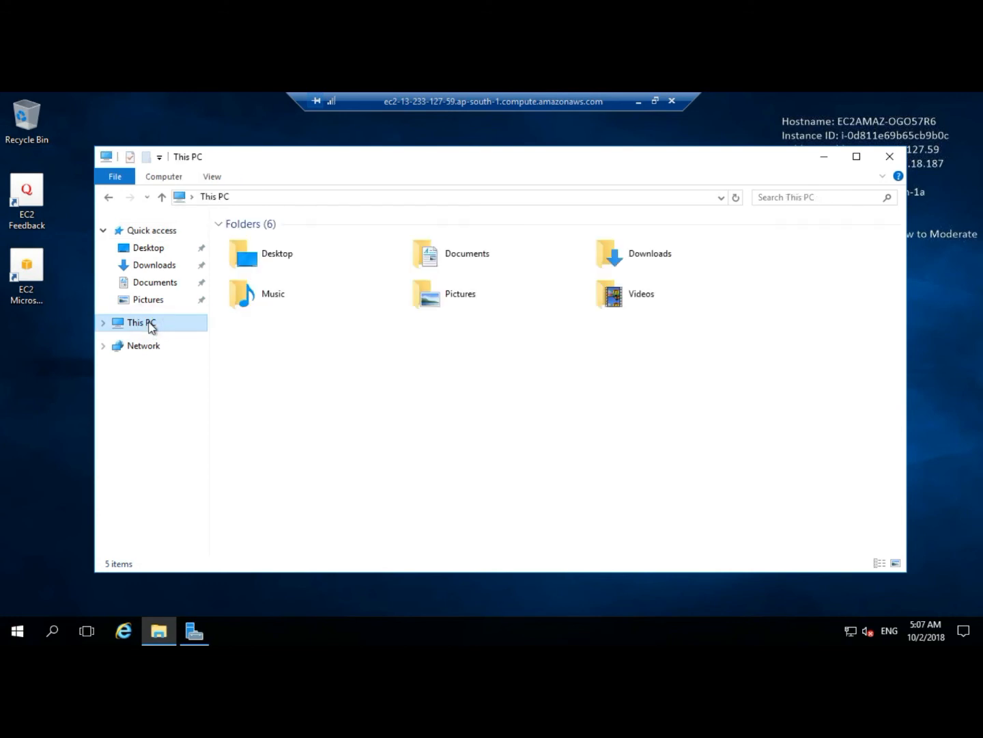
pyautogui.click(317, 354)
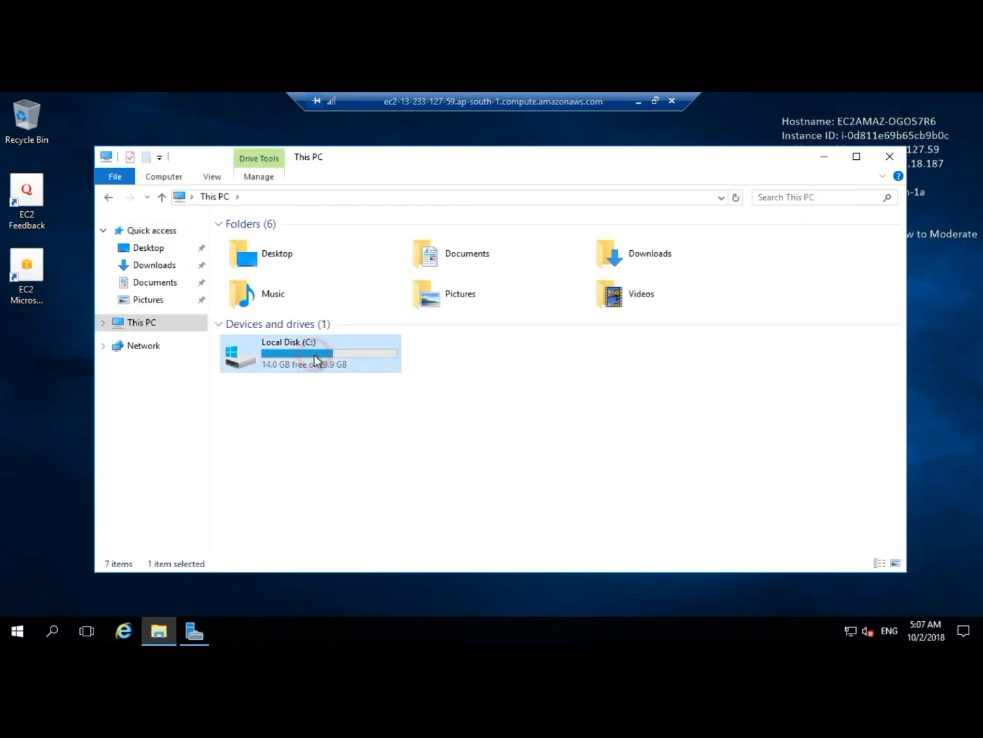
pyautogui.doubleClick(316, 359)
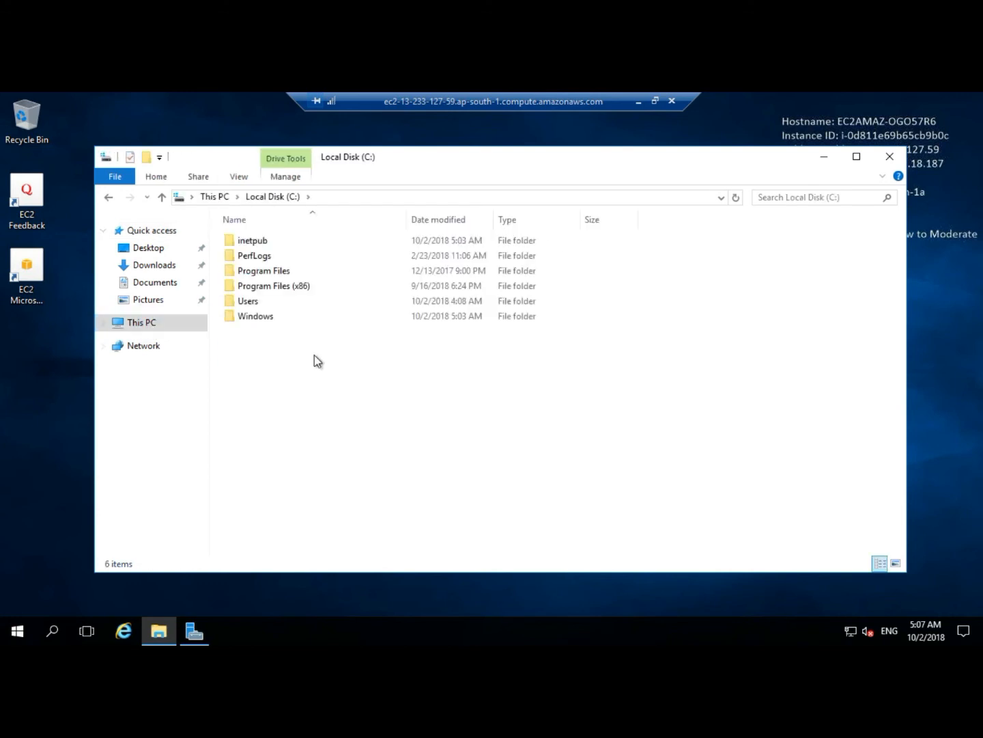
pyautogui.doubleClick(253, 241)
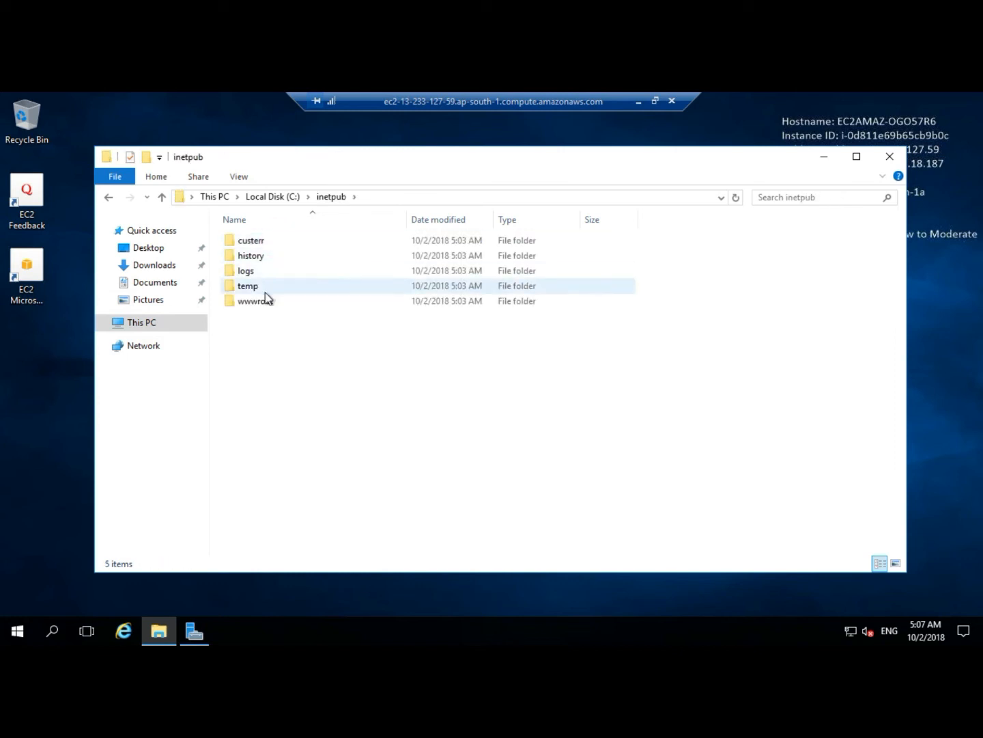
pyautogui.click(265, 301)
pyautogui.doubleClick(266, 302)
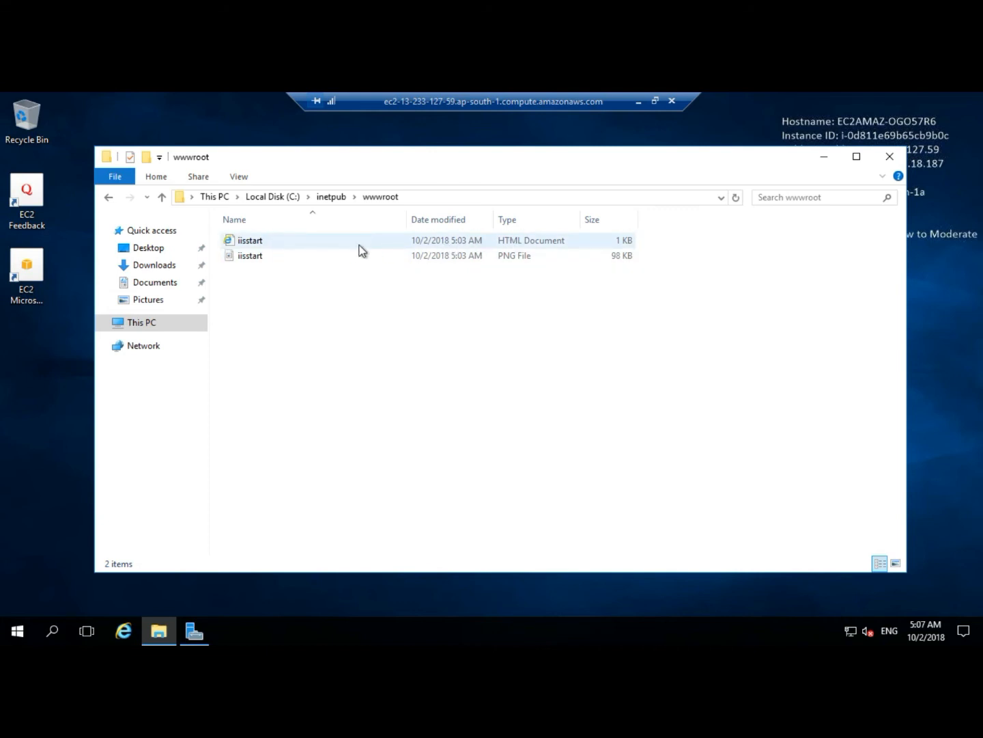
pyautogui.click(821, 158)
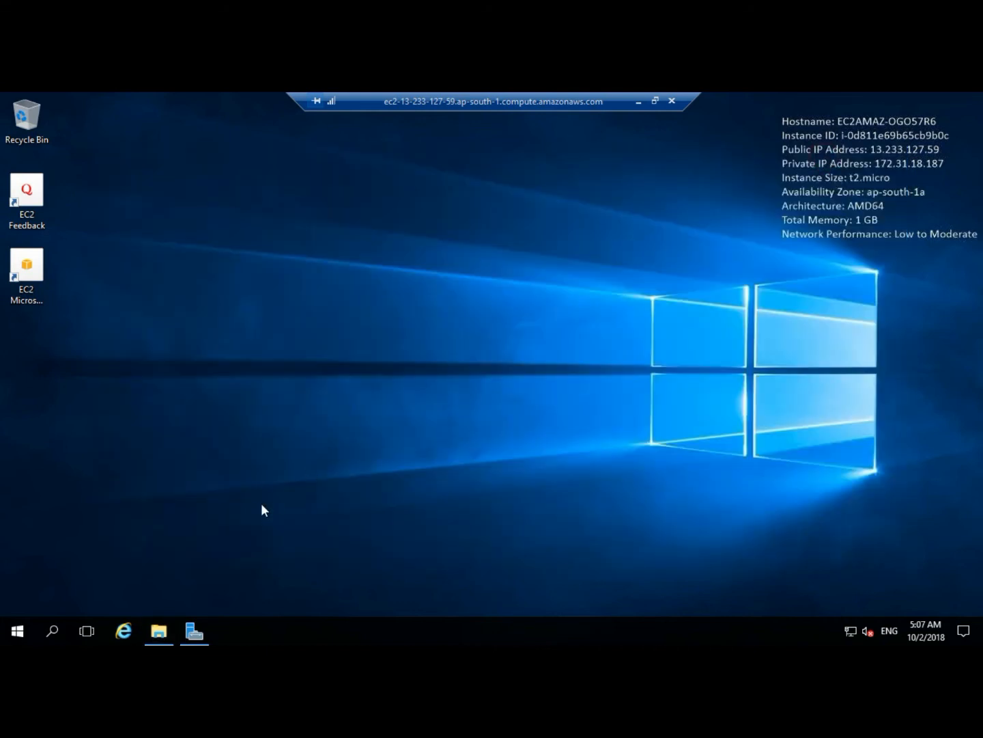
# Open Internet Explorer, accept the recommended security settings, and browse to localhost to view the default IIS page.
pyautogui.click(126, 636)
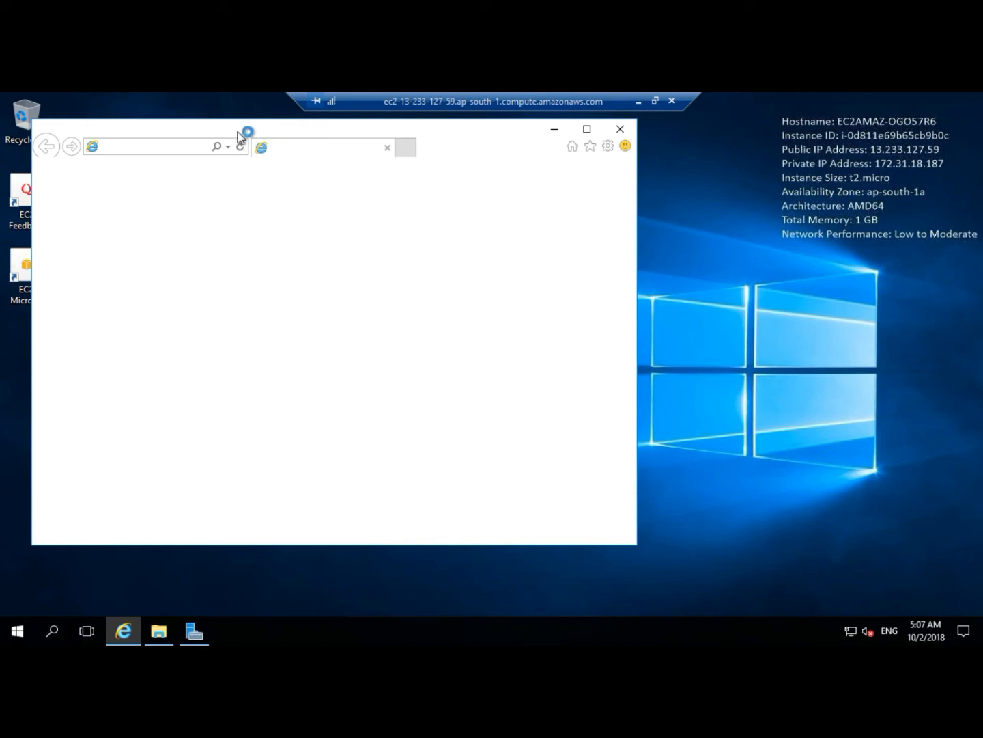
pyautogui.click(141, 146)
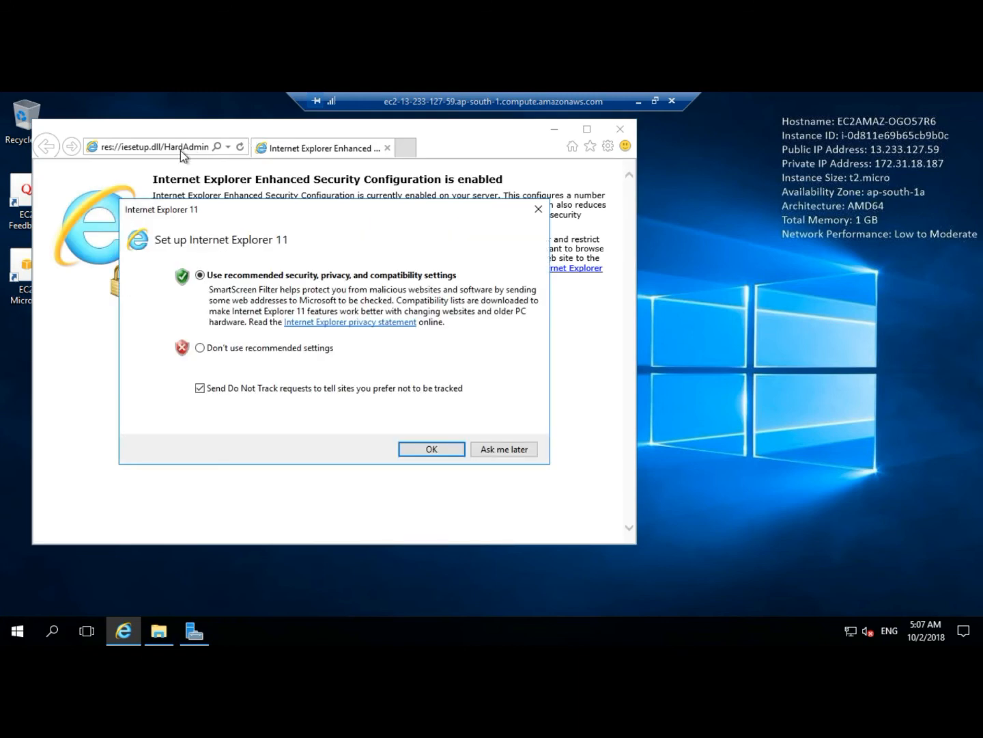
pyautogui.click(417, 447)
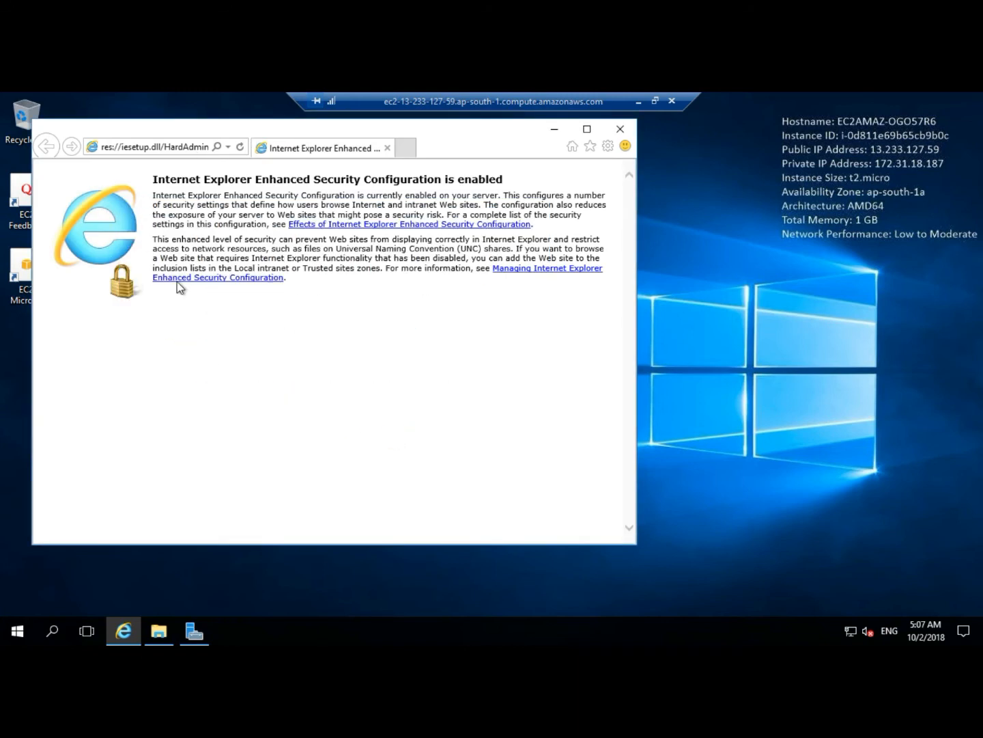
pyautogui.click(151, 148)
pyautogui.press('BackSpace')
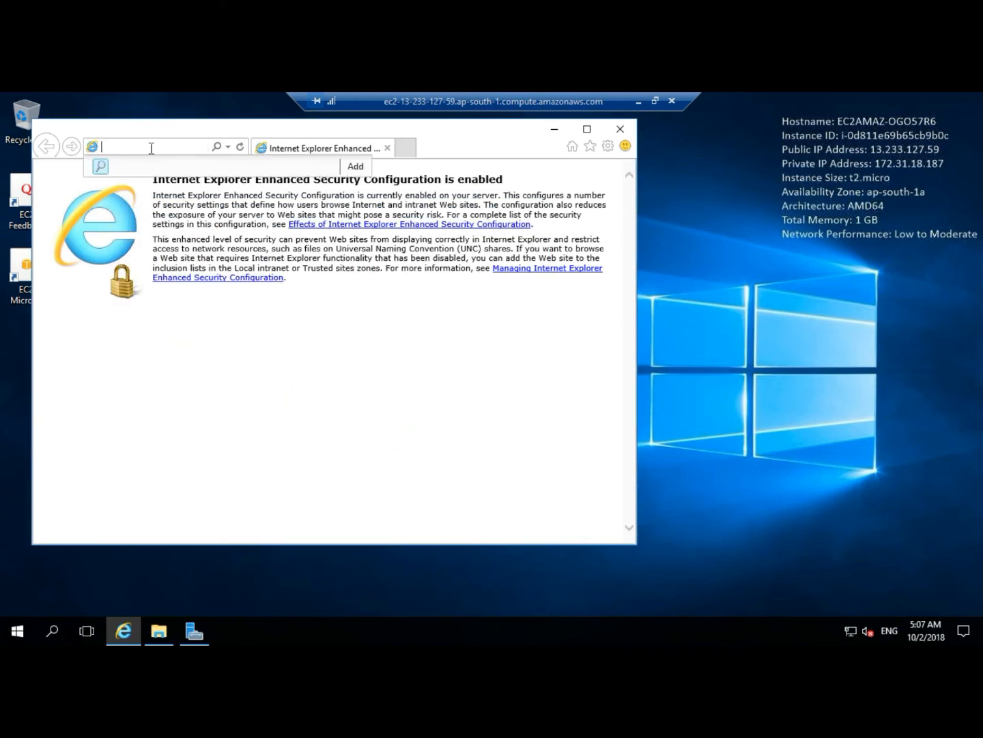
pyautogui.write('localhost')
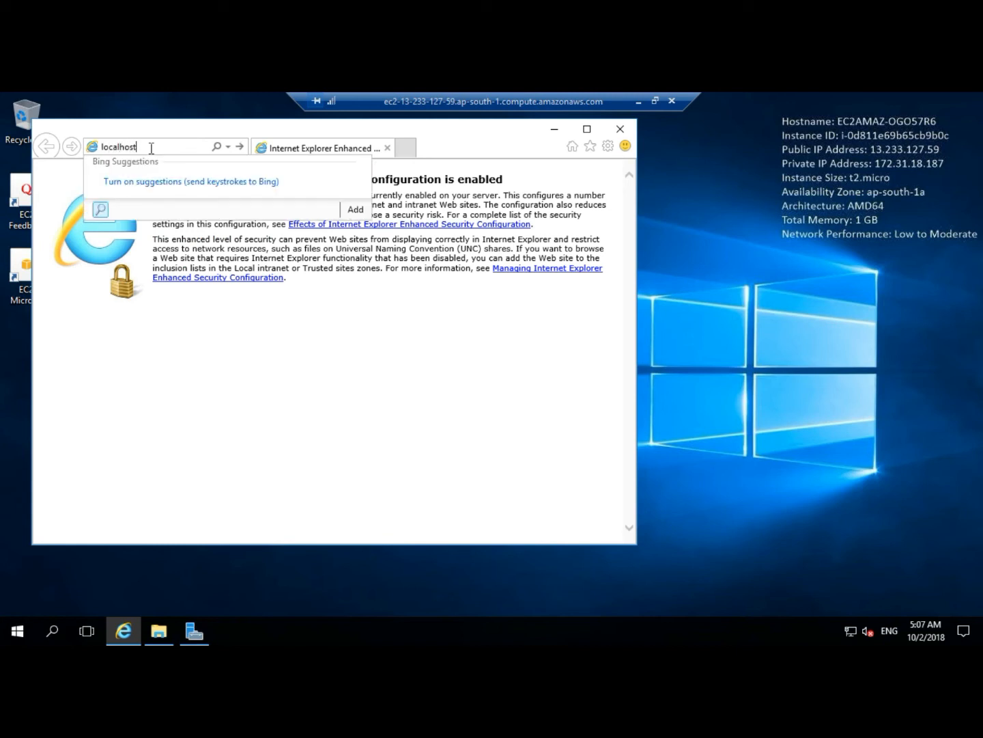
pyautogui.press('Return')
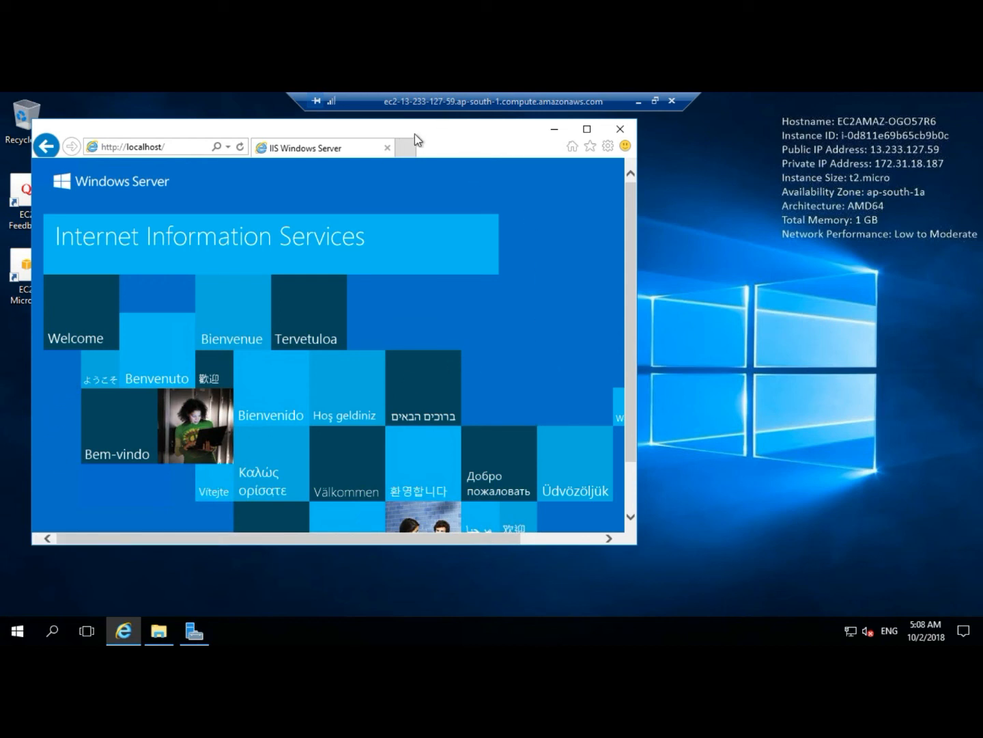
# Minimize the browser and bring the wwwroot folder in File Explorer back up.
pyautogui.doubleClick(345, 119)
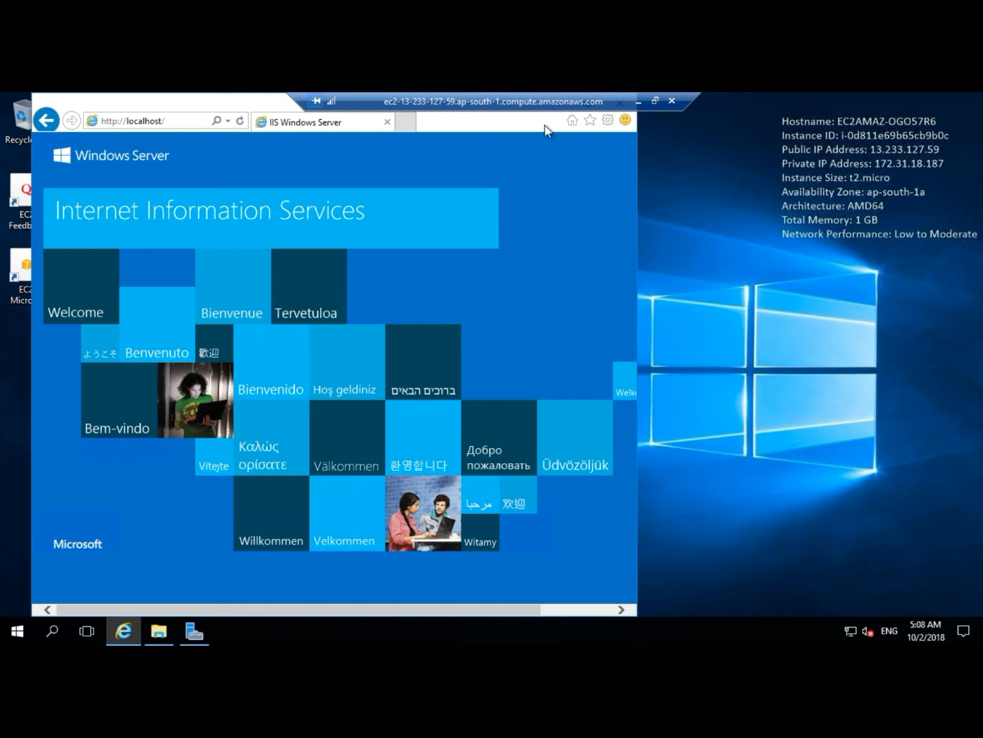
pyautogui.doubleClick(245, 104)
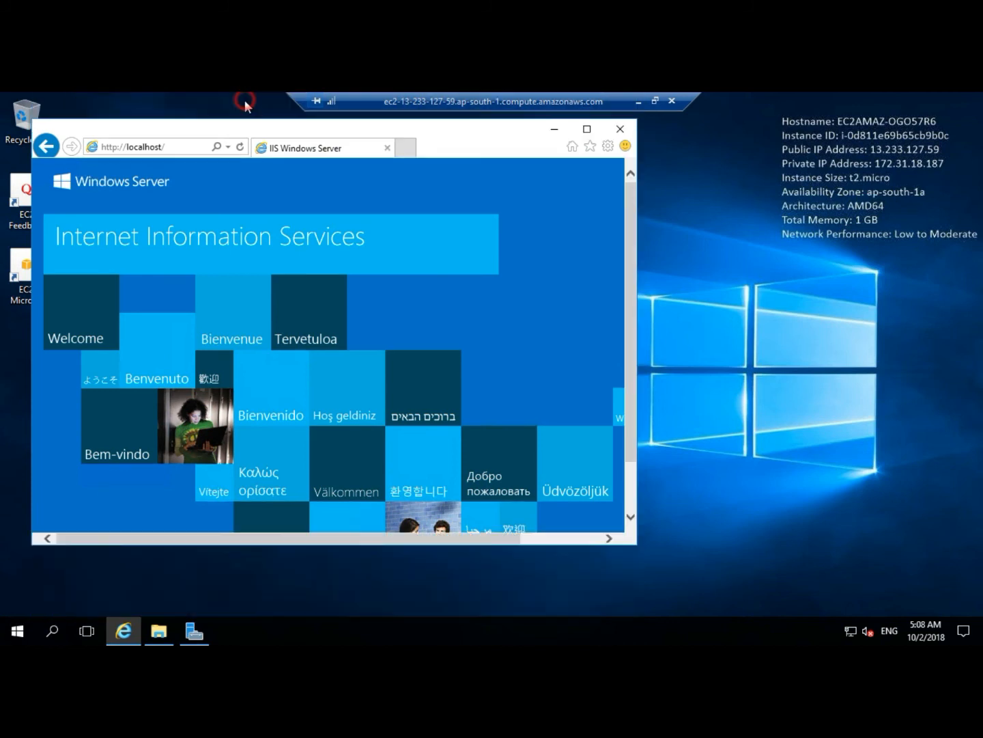
pyautogui.click(549, 128)
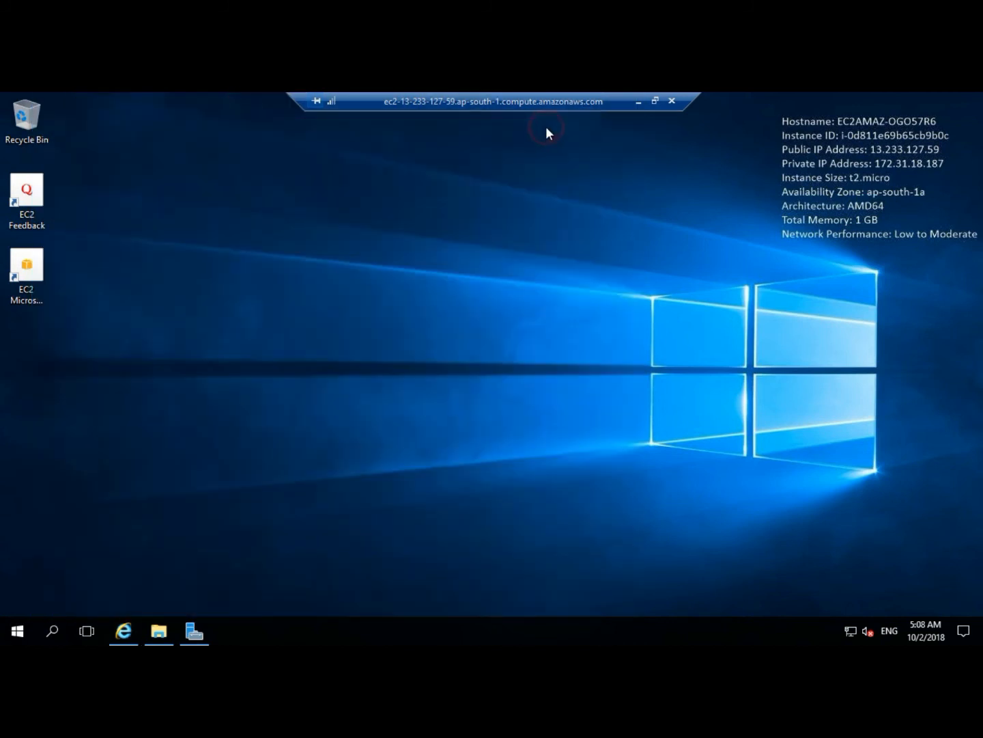
pyautogui.click(159, 632)
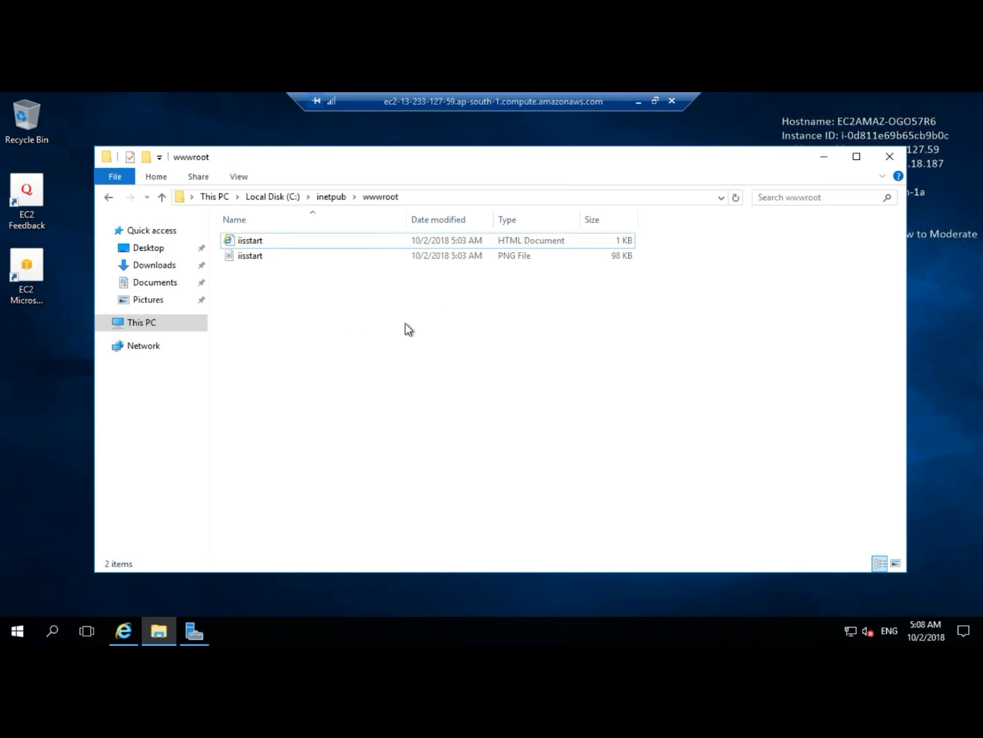
# Create a new text document in the wwwroot folder named index.
pyautogui.rightClick(288, 322)
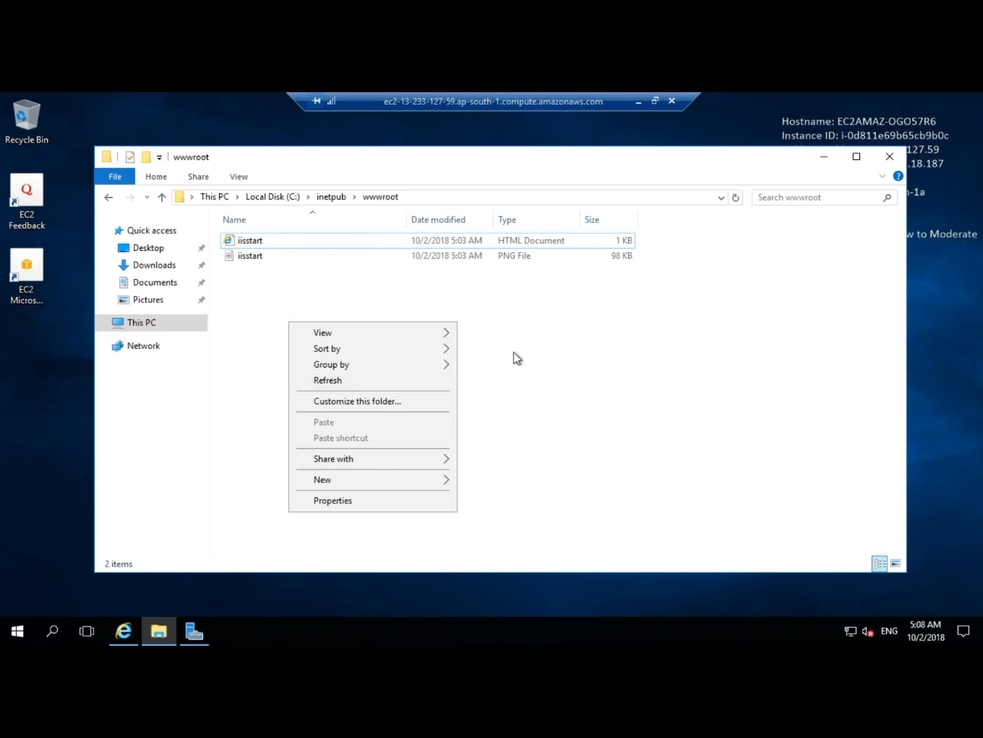
pyautogui.moveTo(411, 482)
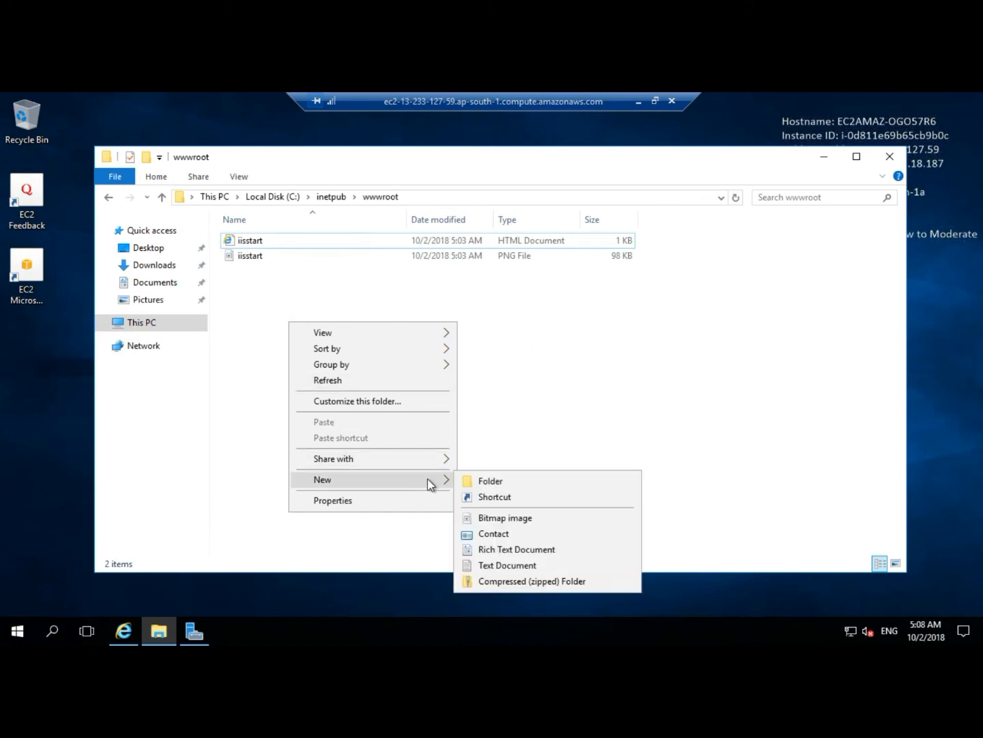
pyautogui.click(509, 566)
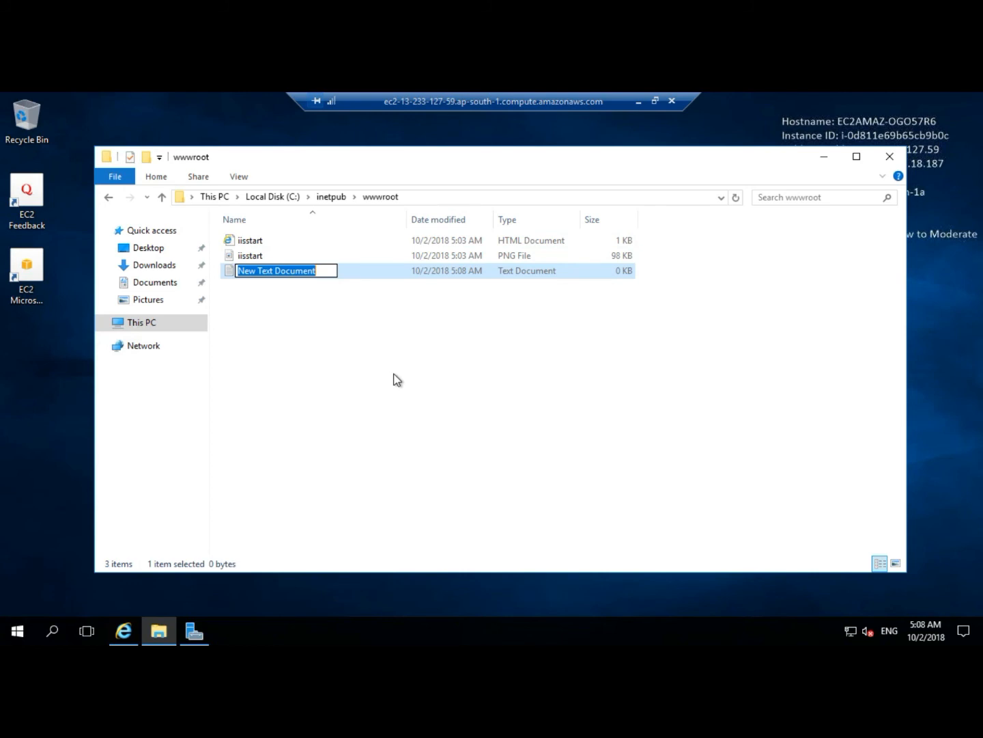
pyautogui.write('index')
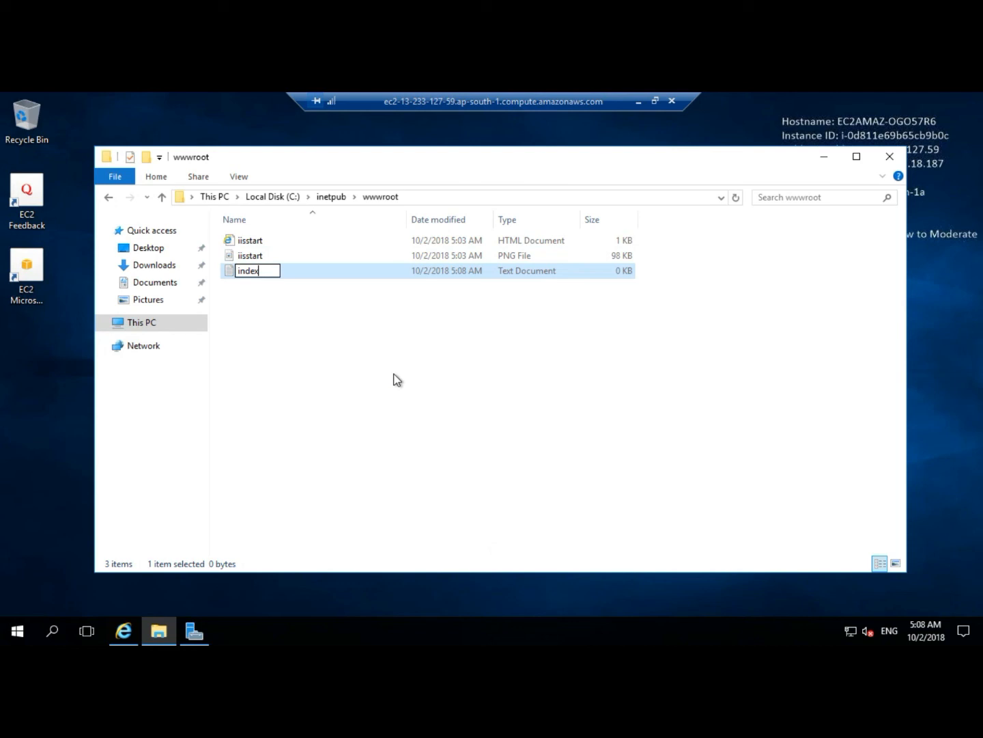
pyautogui.press('Return')
# Open index in Notepad and enter the heading <h1>My New Website</h1>.
pyautogui.doubleClick(383, 273)
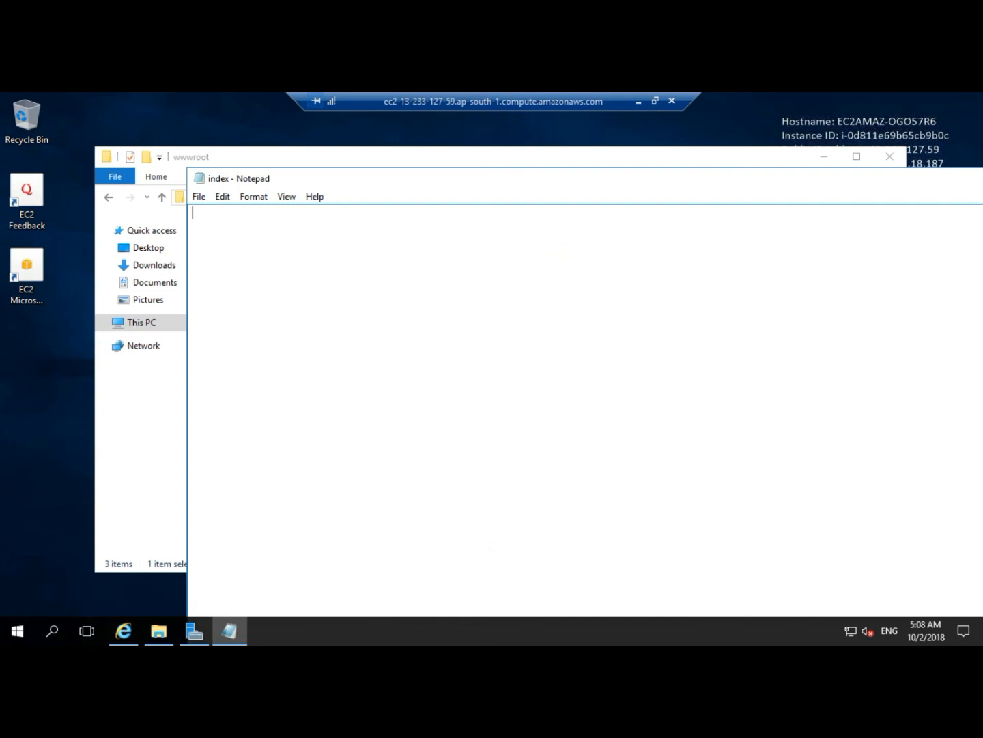
pyautogui.write('<h1>My New Website</h1')
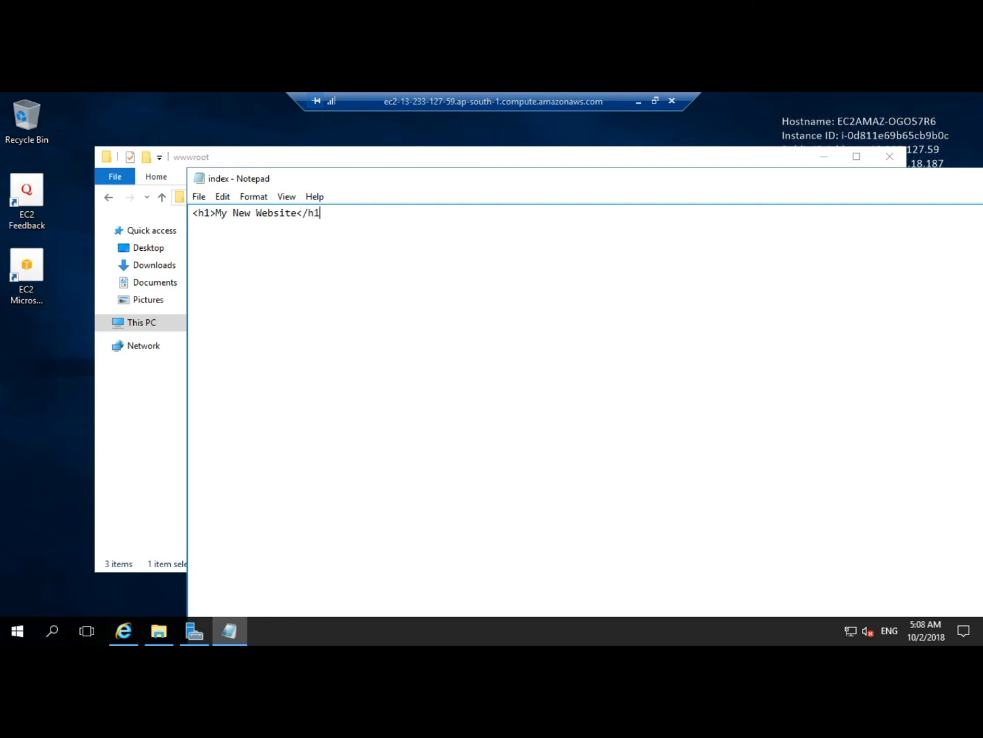
pyautogui.write('>')
# Save the Notepad file in wwwroot as "index.html" with the file type set to All Files.
pyautogui.click(199, 198)
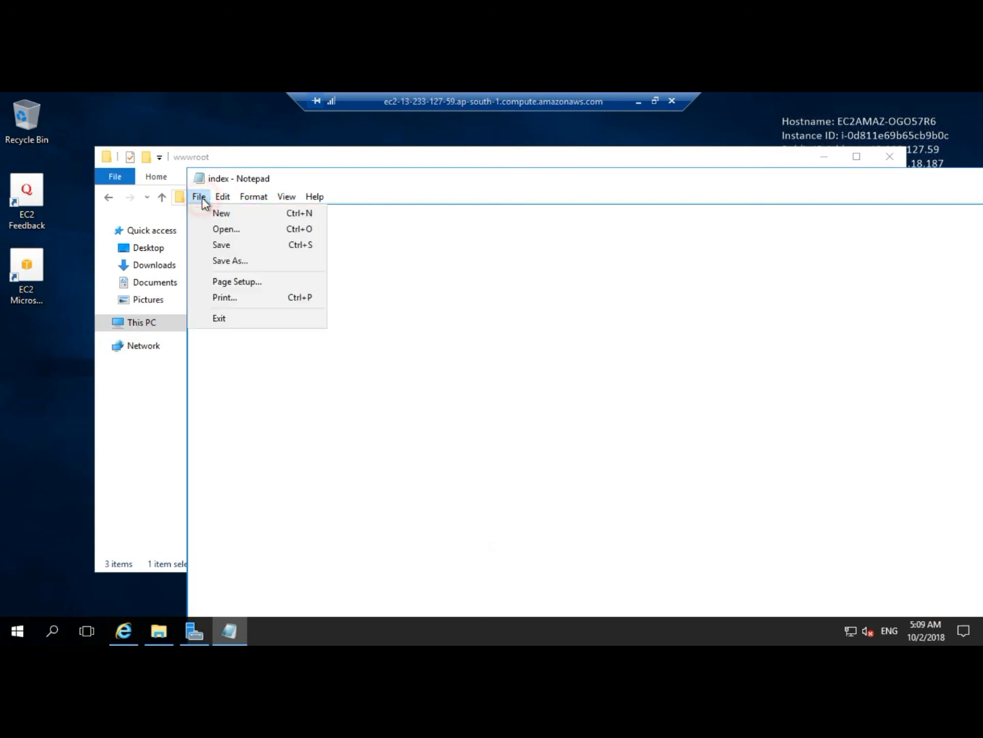
pyautogui.click(227, 261)
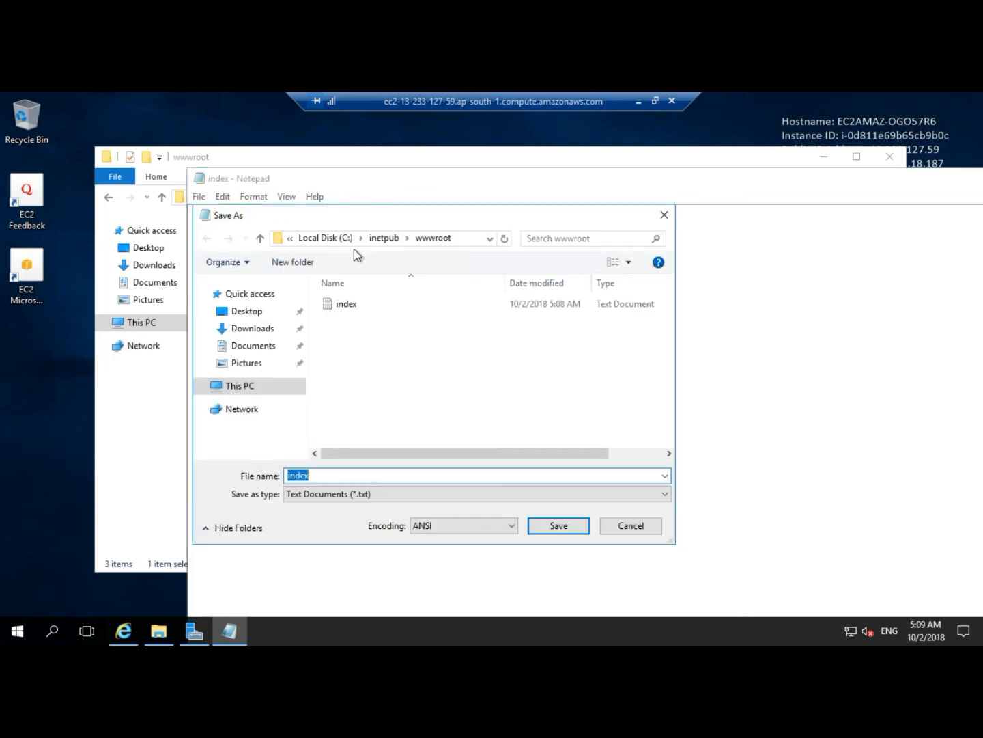
pyautogui.click(334, 475)
pyautogui.write('.html')
pyautogui.write('"')
pyautogui.write('"')
pyautogui.click(310, 493)
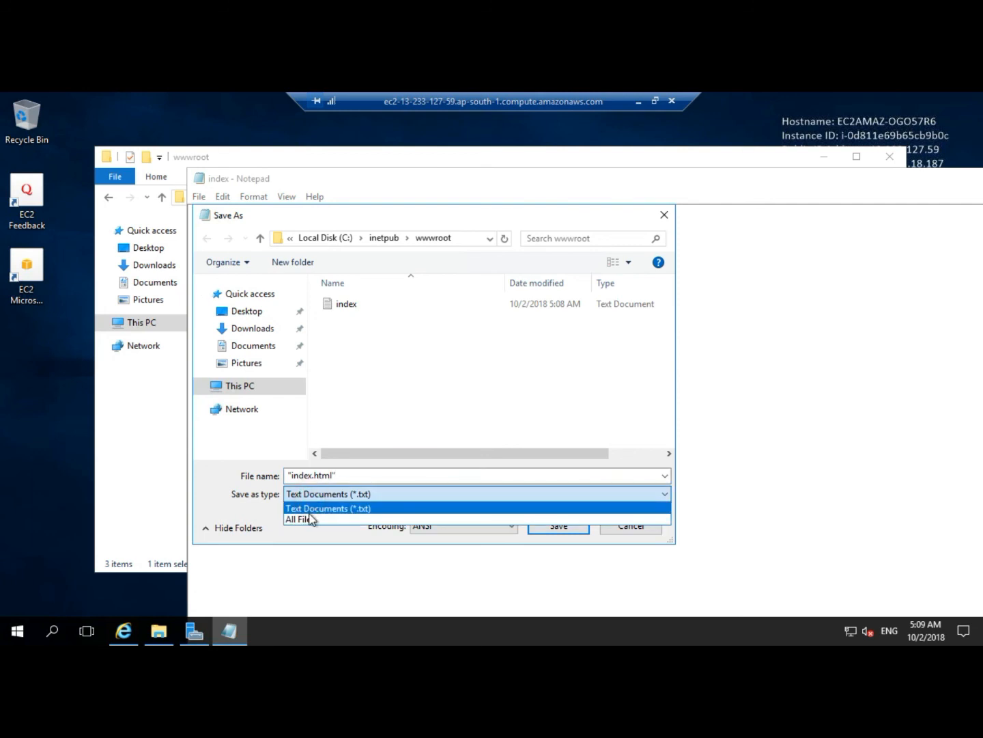
pyautogui.click(311, 520)
pyautogui.click(545, 526)
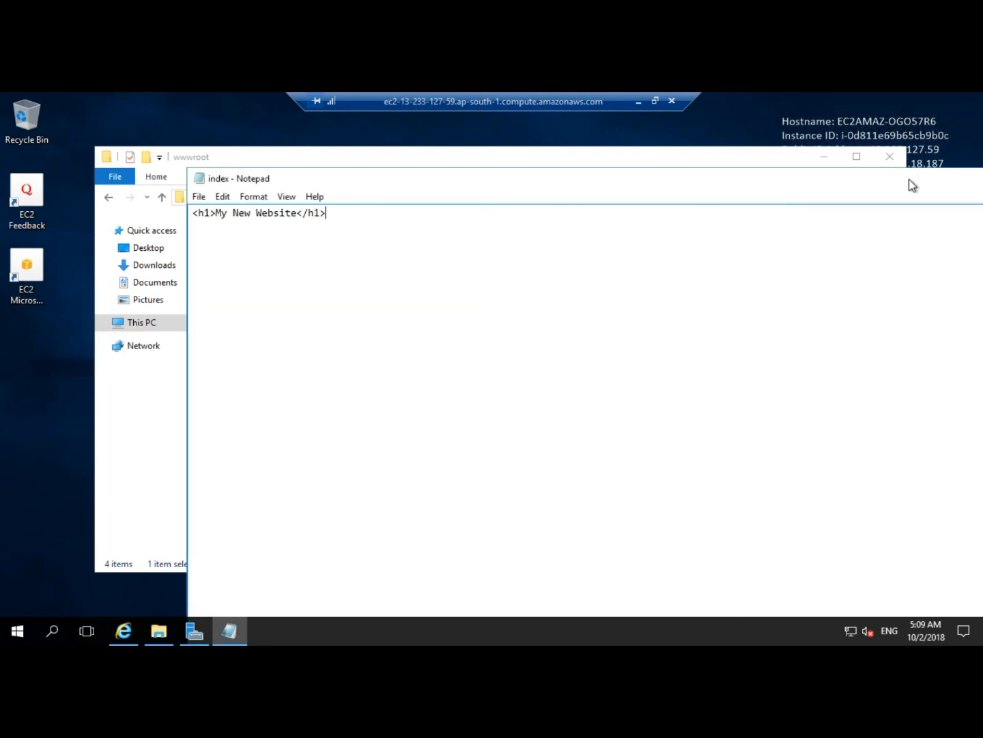
# Close Notepad and delete the leftover empty index text document from the wwwroot folder.
pyautogui.click(909, 179)
pyautogui.moveTo(816, 184); pyautogui.dragTo(550, 188)
pyautogui.click(863, 179)
pyautogui.click(261, 286)
pyautogui.press('BackSpace')
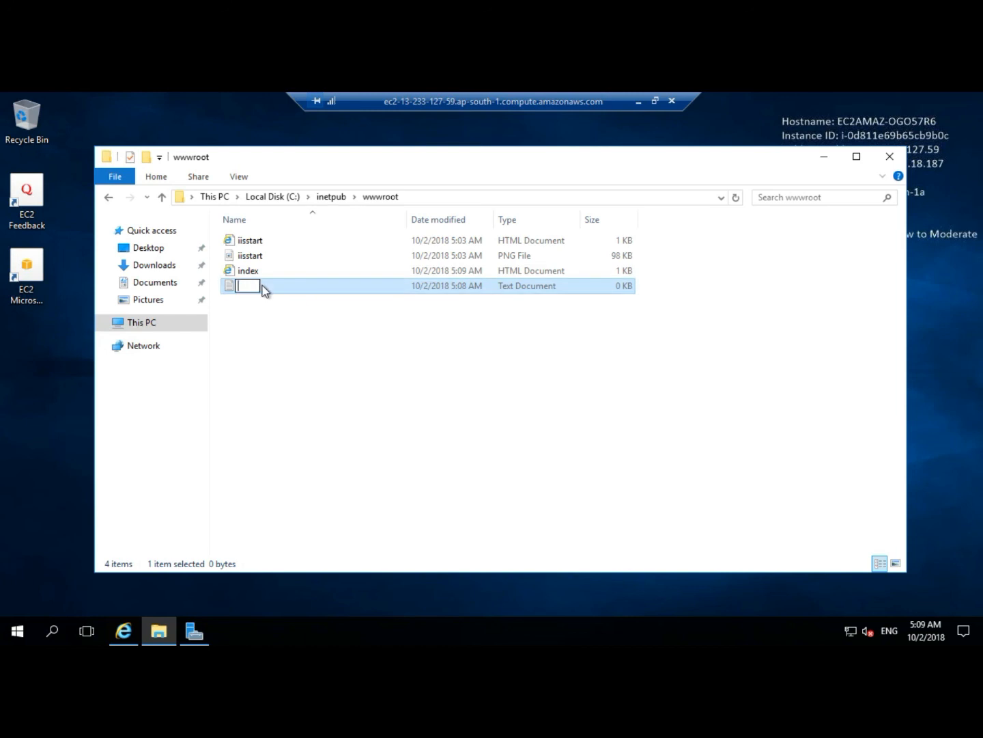
pyautogui.write('index')
pyautogui.click(266, 285)
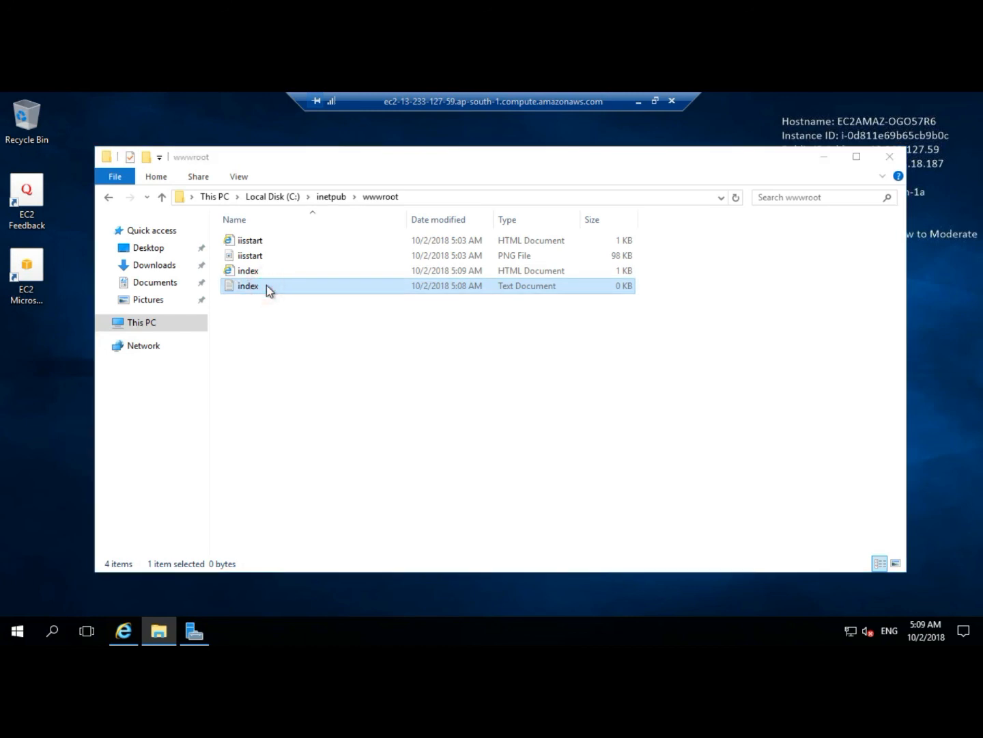
pyautogui.press('Delete')
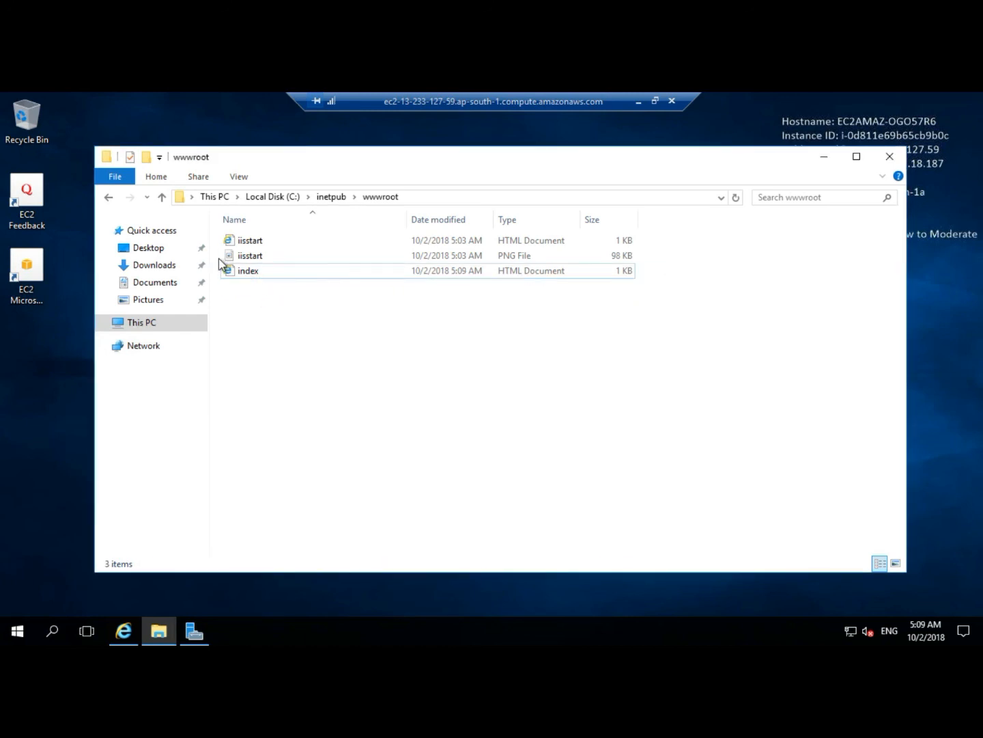
# Permanently delete the two iisstart default files from wwwroot, leaving only index.html.
pyautogui.moveTo(653, 237); pyautogui.dragTo(594, 260)
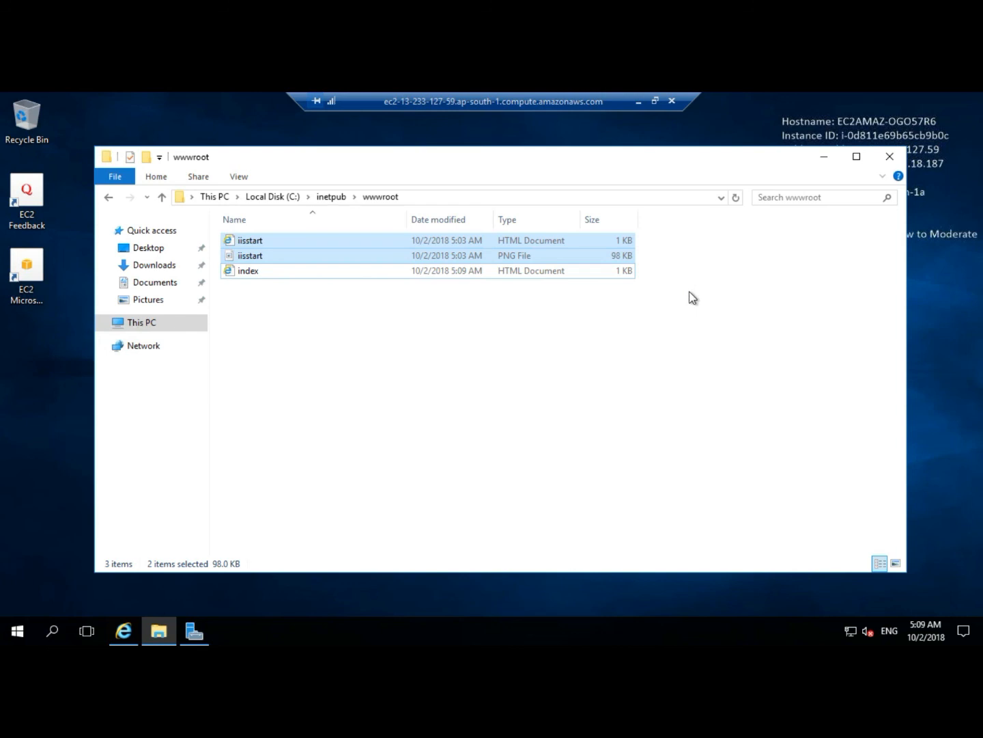
pyautogui.hotkey('shift', 'Delete')
pyautogui.press('Return')
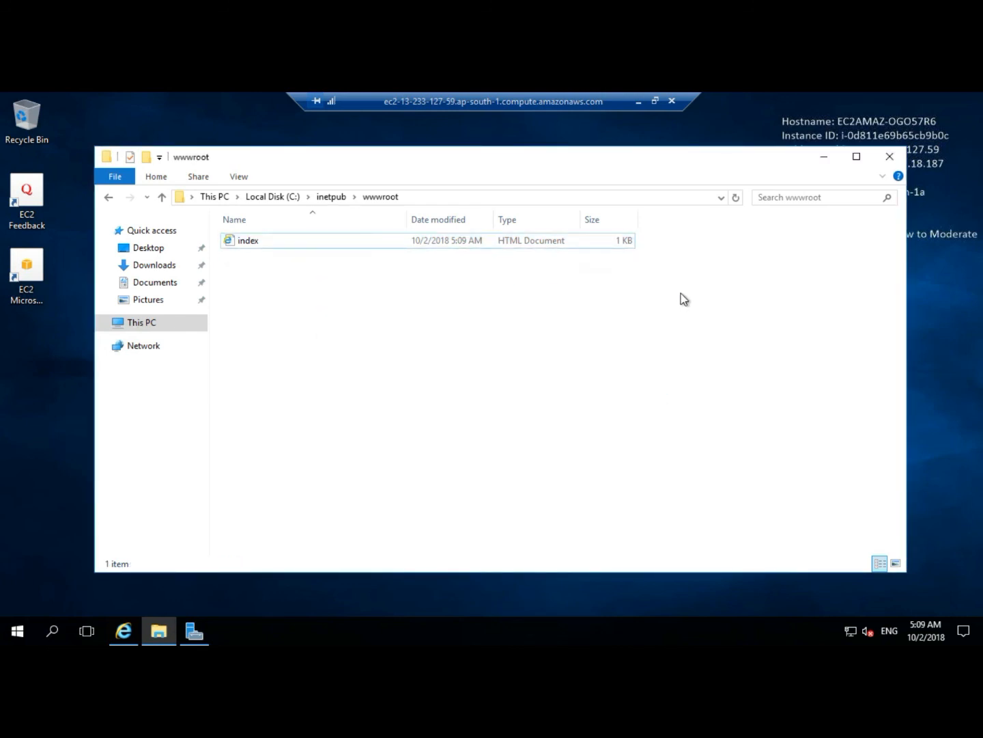
pyautogui.click(824, 157)
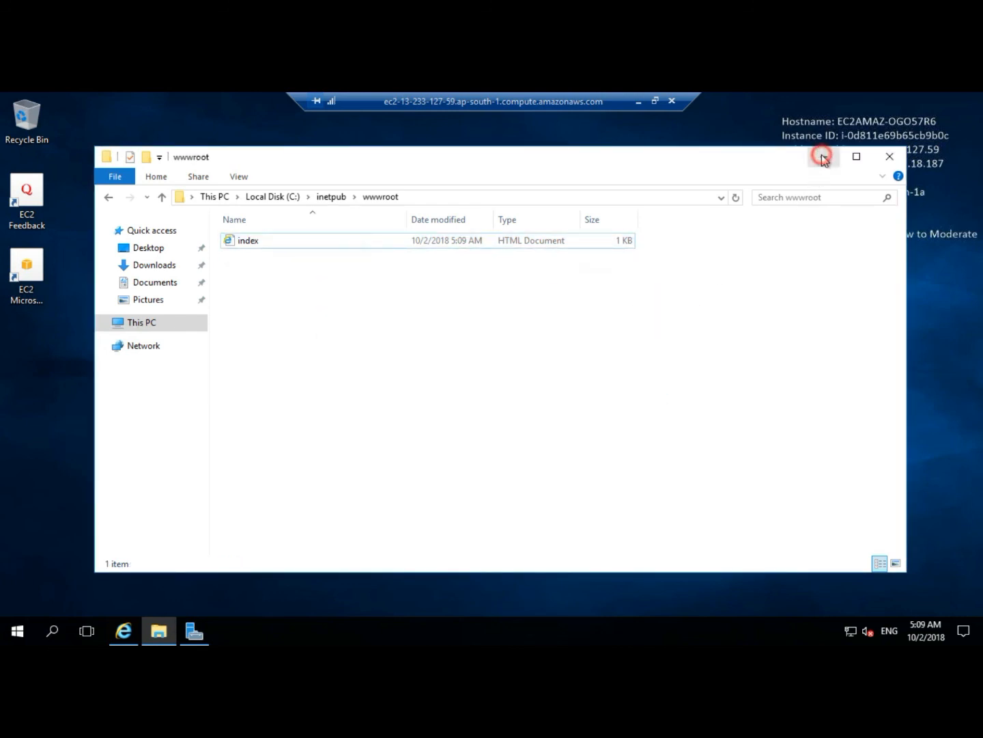
pyautogui.click(131, 639)
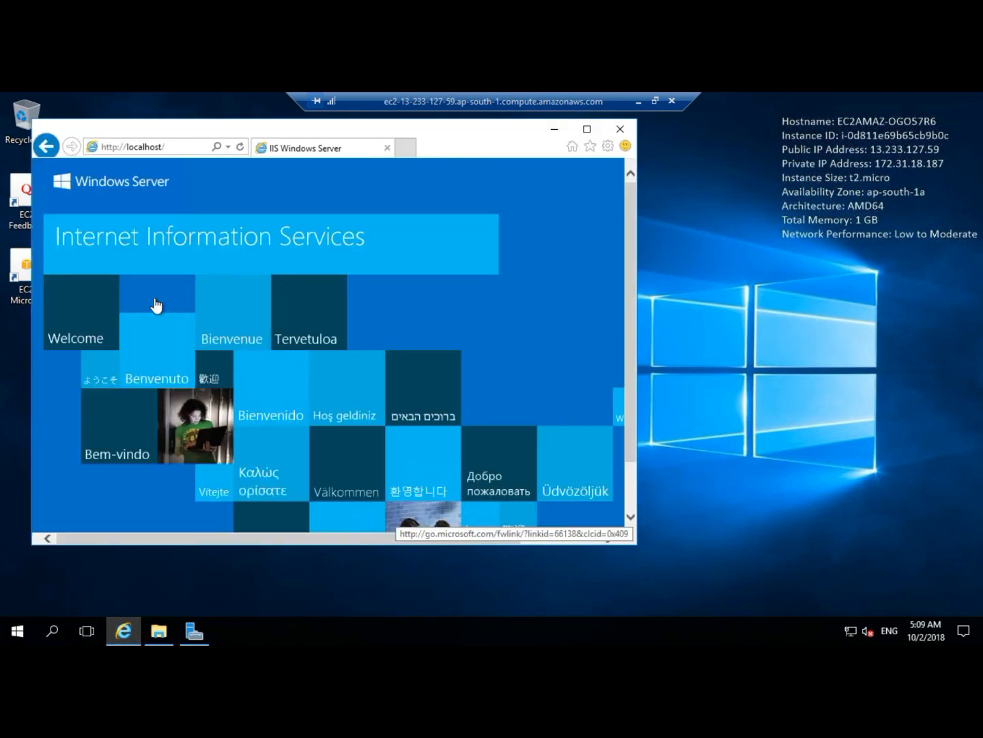
pyautogui.click(190, 150)
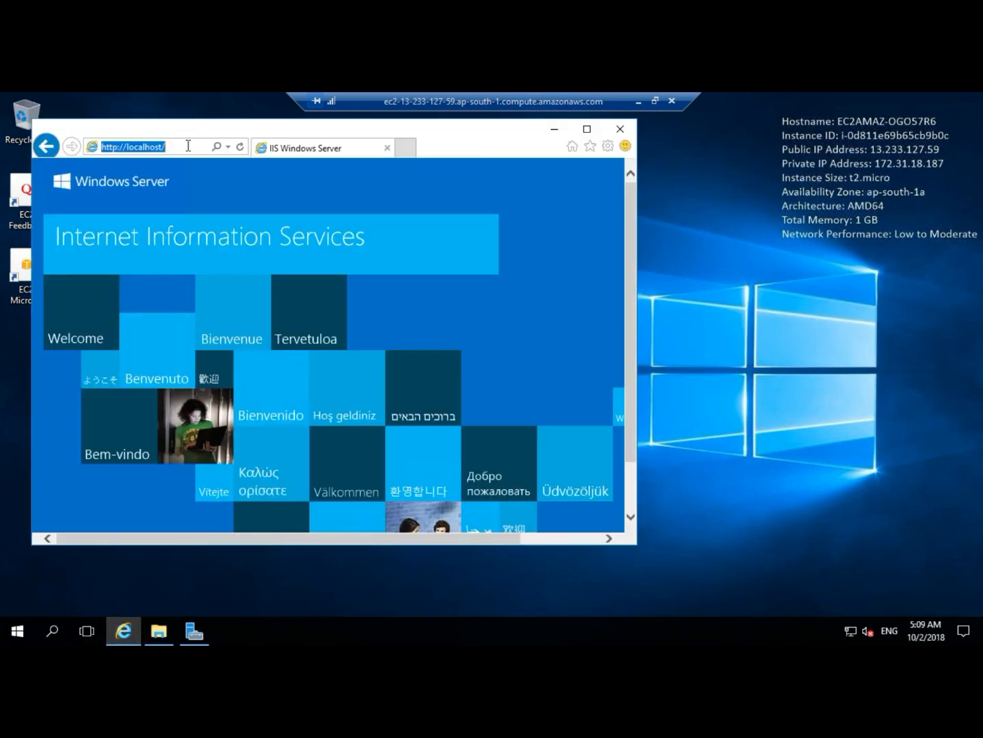
pyautogui.press('Return')
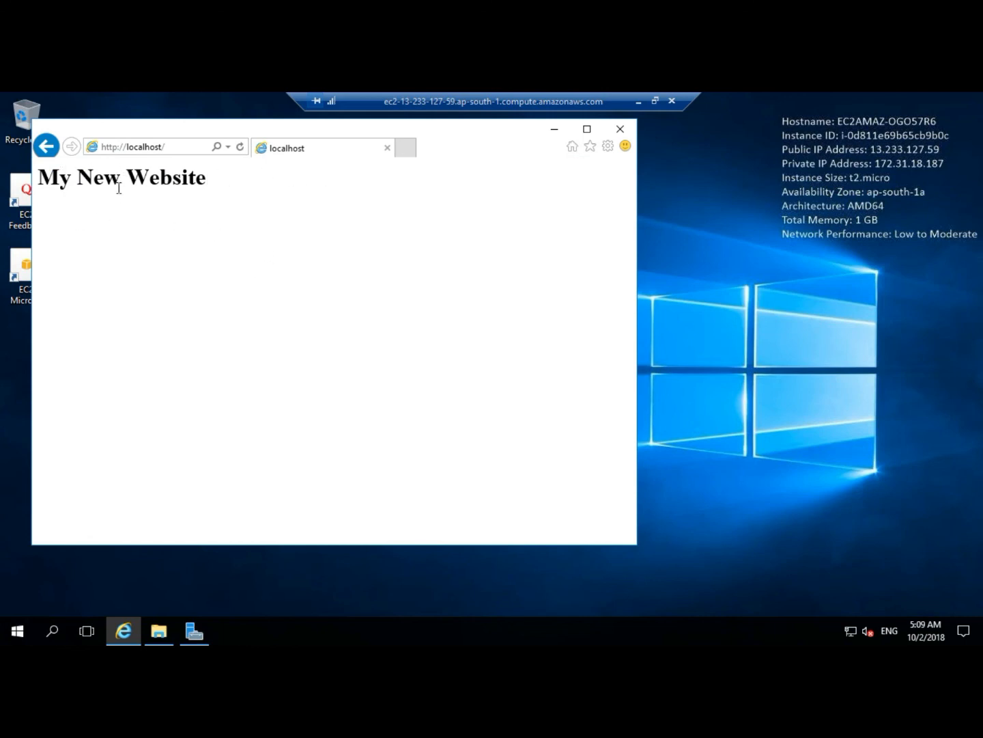
# Reload the localhost page once more, then minimize the browser and the Remote Desktop session.
pyautogui.click(157, 629)
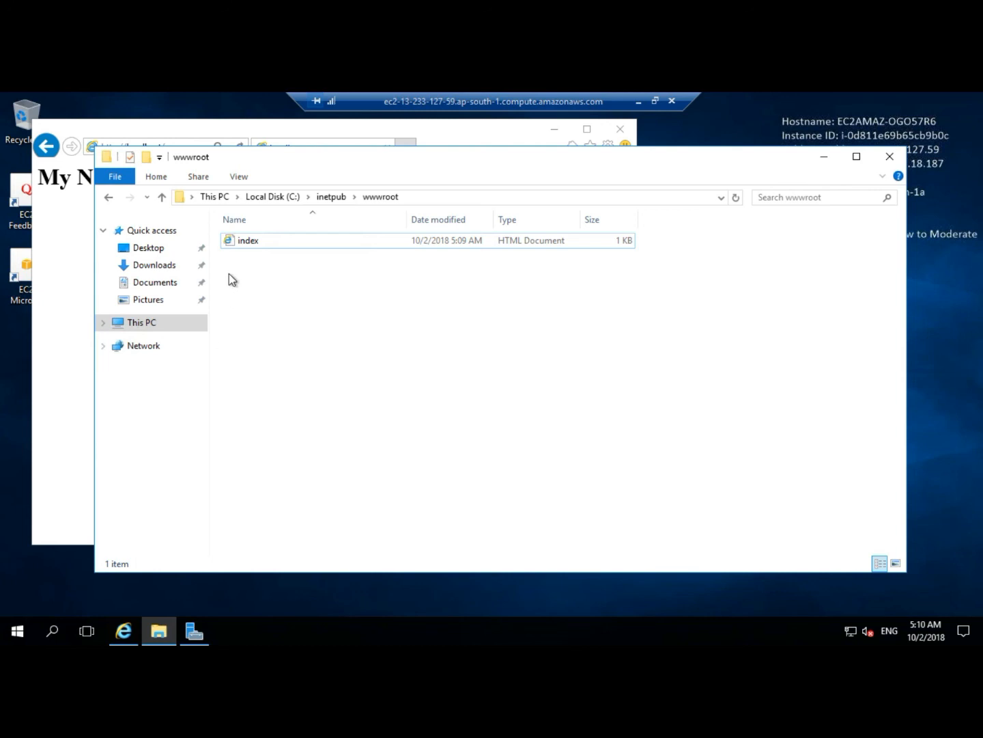
pyautogui.click(822, 157)
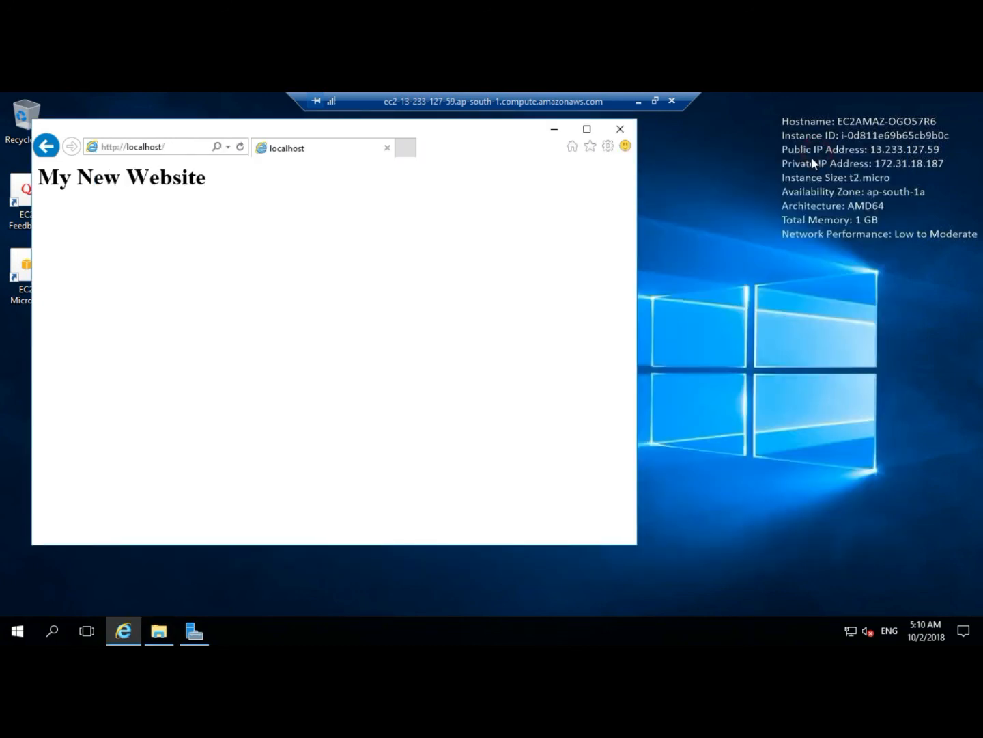
pyautogui.click(176, 149)
pyautogui.press('Return')
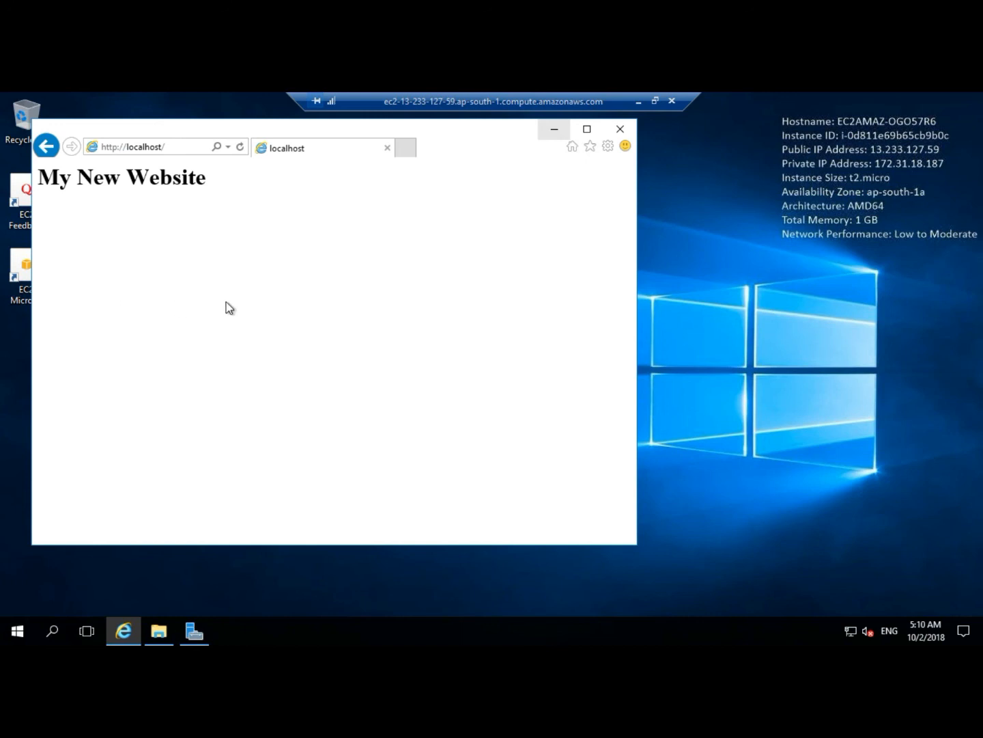
pyautogui.click(551, 130)
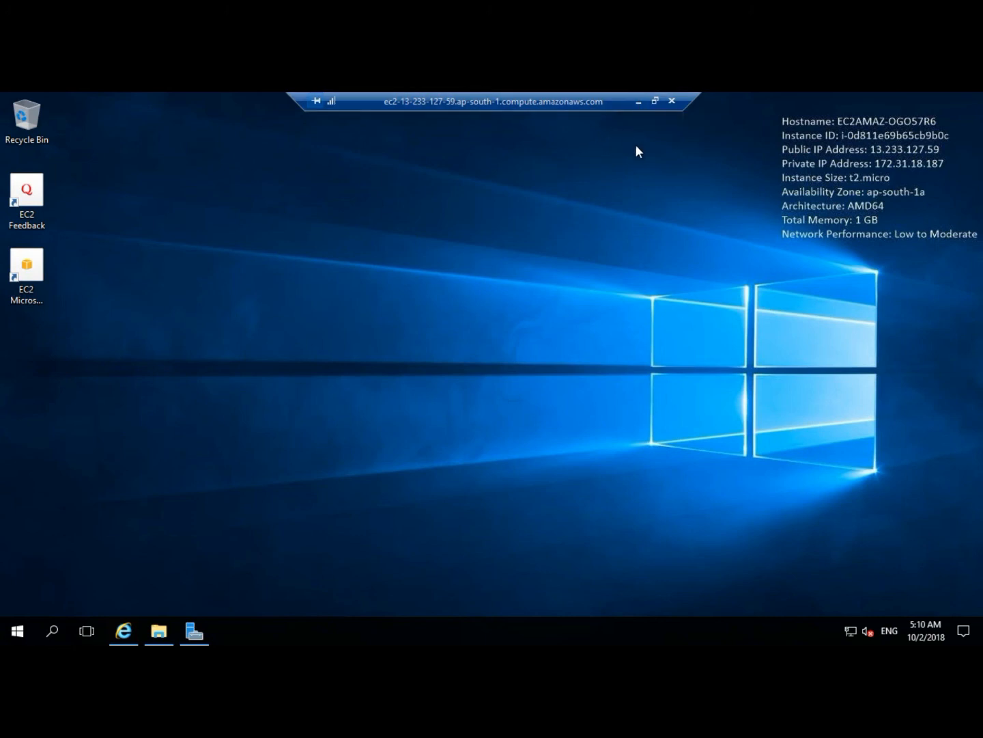
pyautogui.click(636, 101)
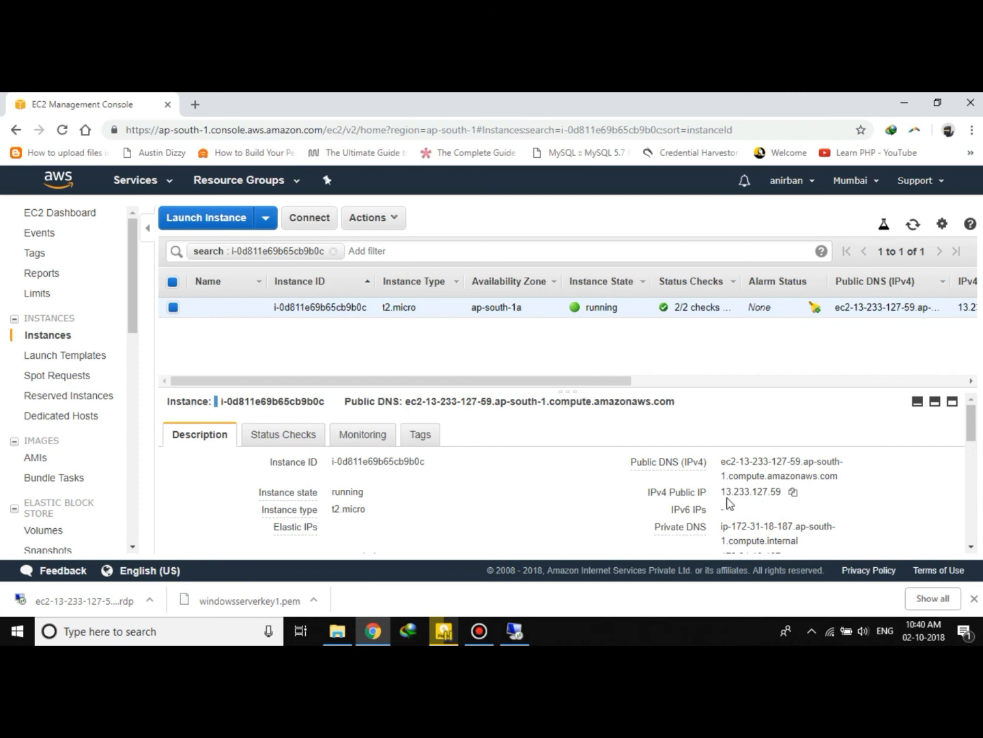
# Copy the instance's IPv4 public IP from the EC2 console and open it in a new browser tab.
pyautogui.click(793, 492)
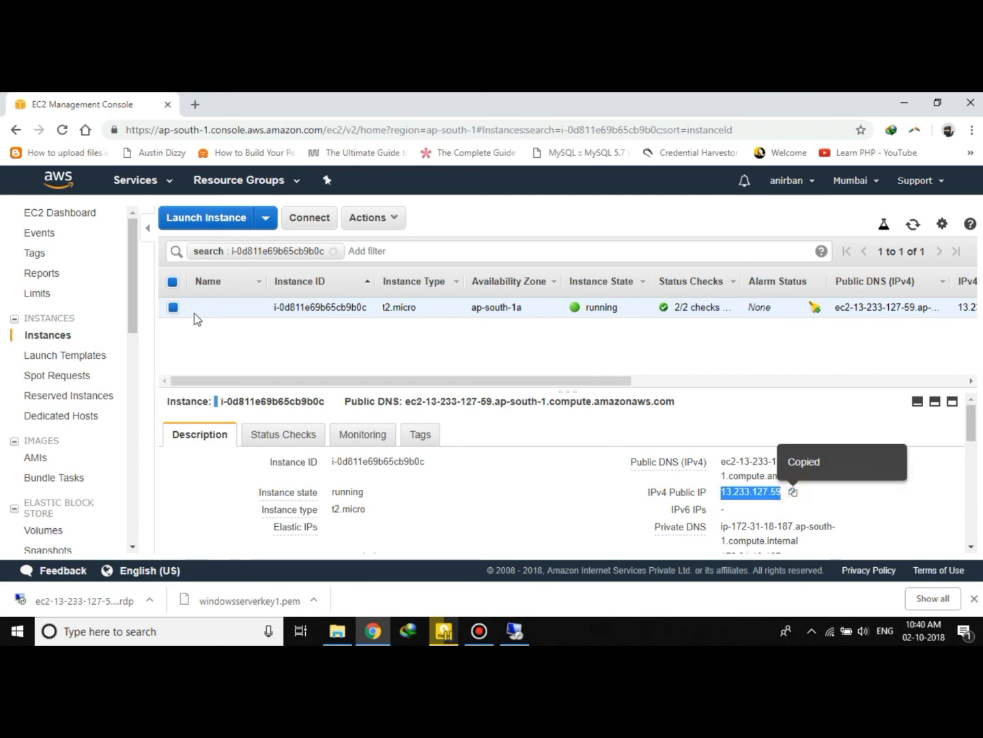
pyautogui.click(195, 103)
pyautogui.rightClick(188, 129)
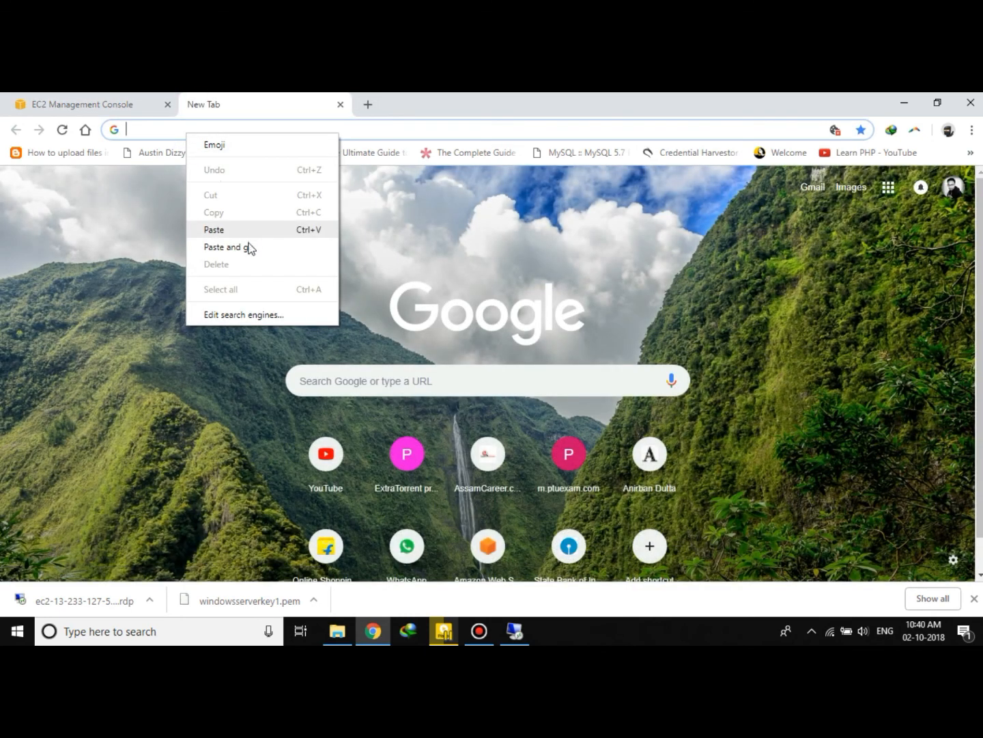
pyautogui.click(225, 247)
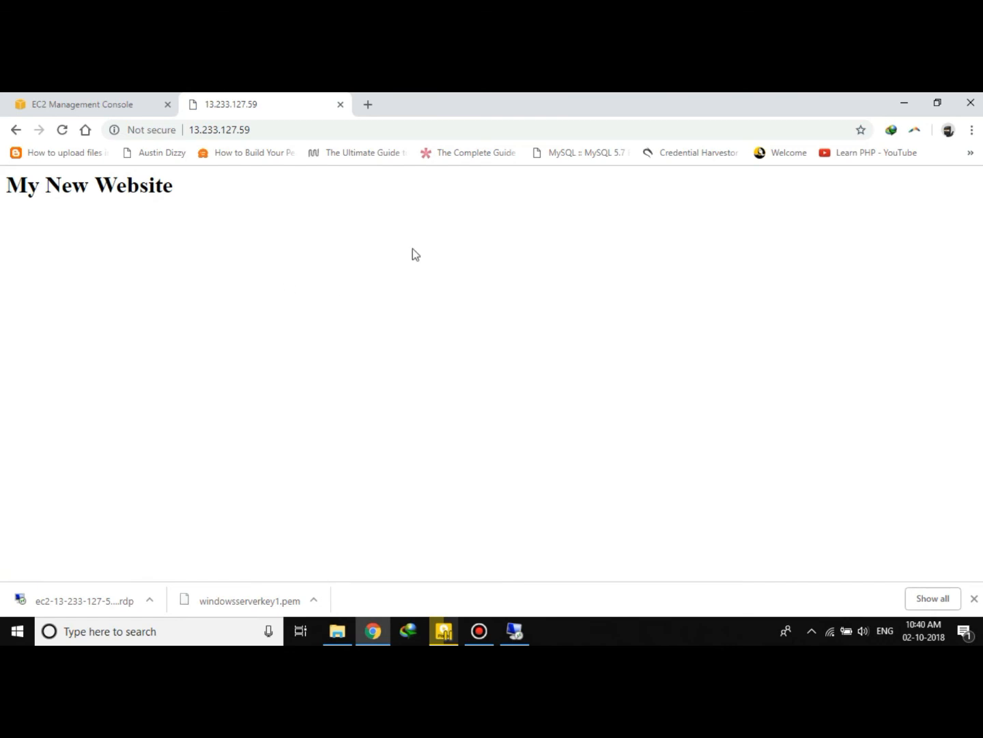
pyautogui.click(270, 126)
pyautogui.moveTo(247, 130); pyautogui.dragTo(185, 131)
pyautogui.click(260, 128)
pyautogui.moveTo(242, 196); pyautogui.dragTo(1, 179)
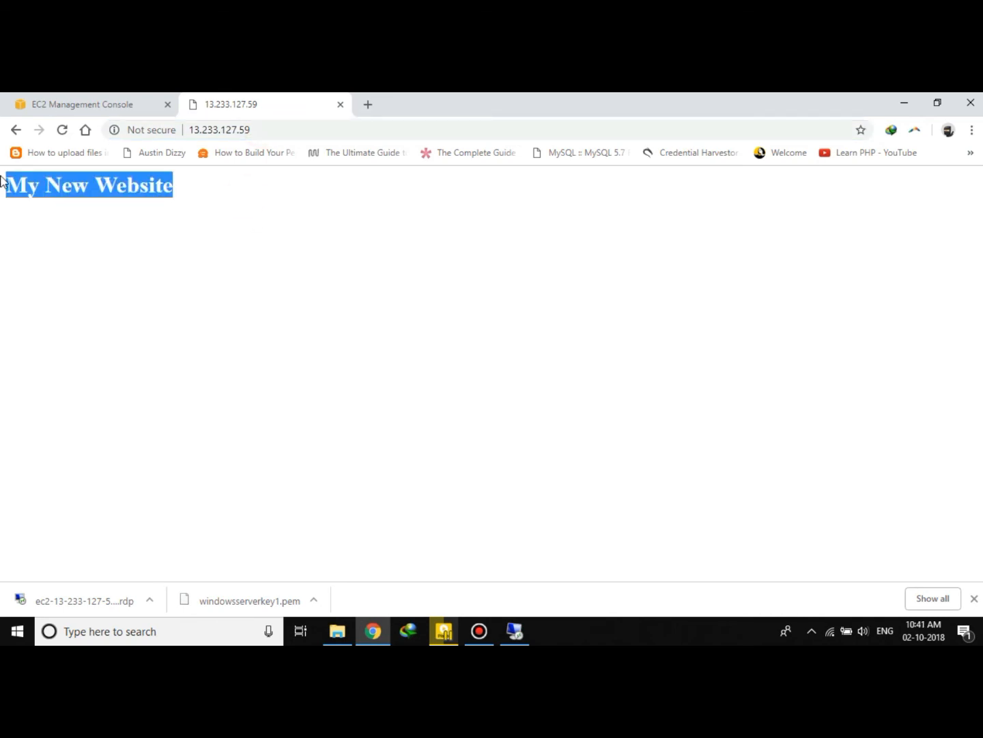
pyautogui.click(192, 245)
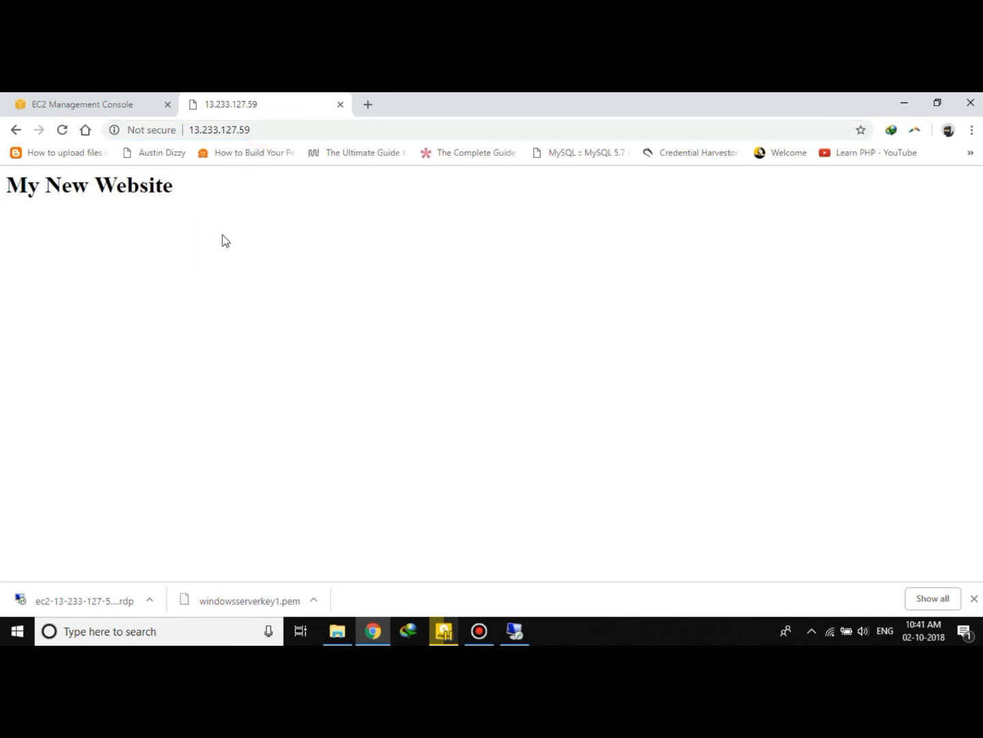
# Return to the EC2 console and allocate a new Elastic IP address with VPC scope.
pyautogui.click(111, 101)
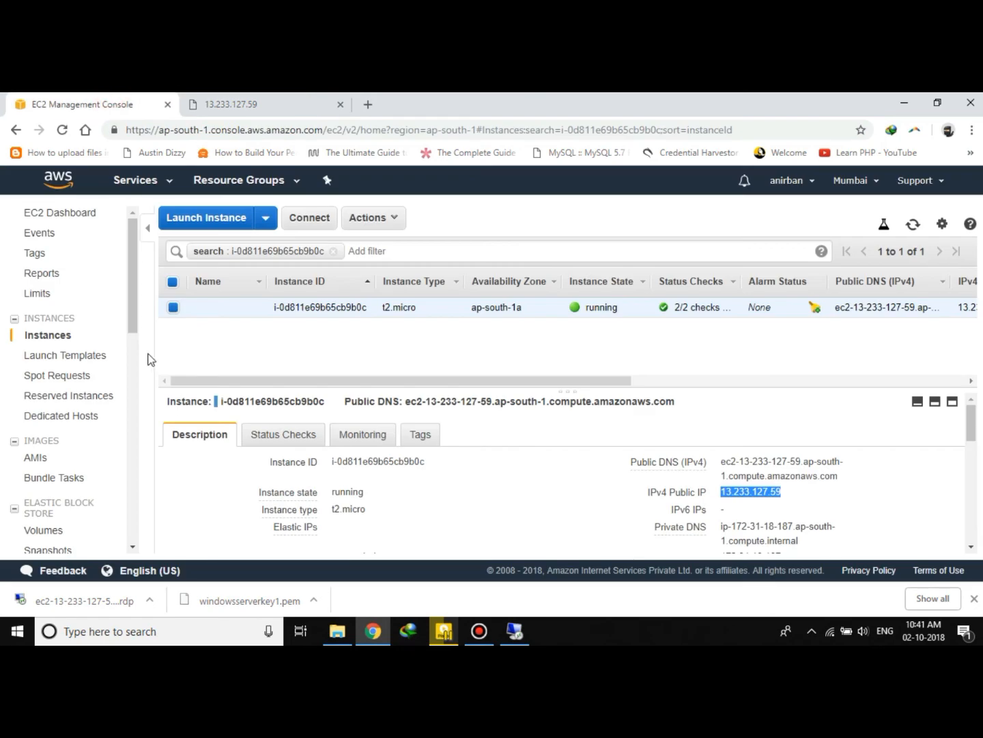
pyautogui.moveTo(133, 274); pyautogui.dragTo(135, 244)
pyautogui.moveTo(136, 285)
pyautogui.mouseDown()
pyautogui.moveTo(132, 309)
pyautogui.moveTo(129, 286)
pyautogui.mouseUp()
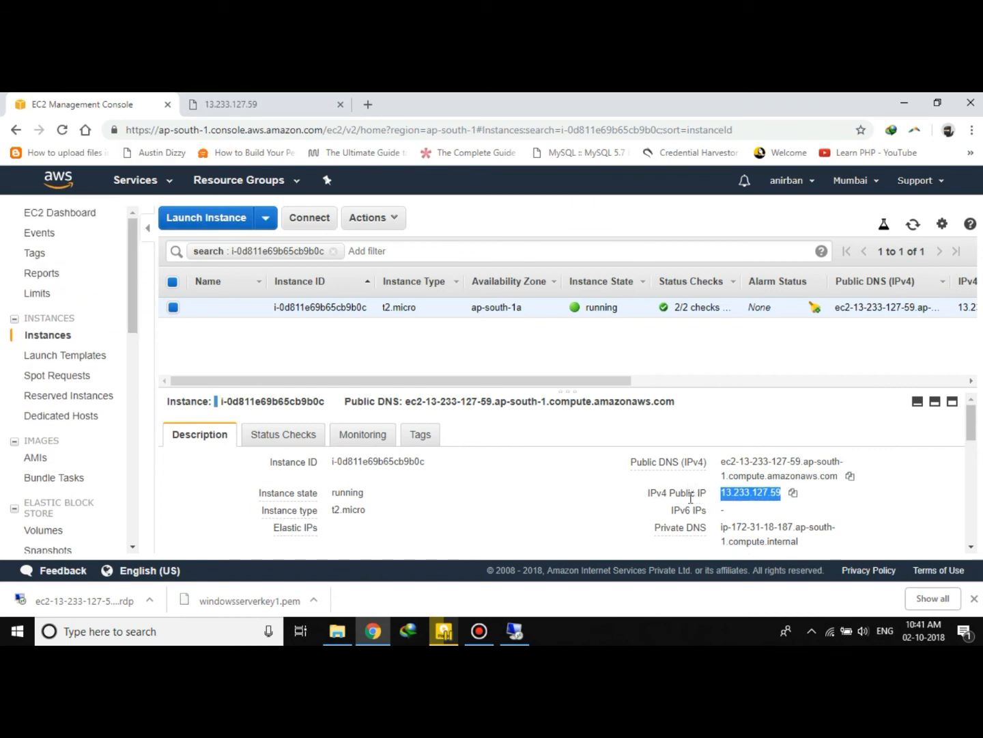
pyautogui.scroll(-3, 69, 487)
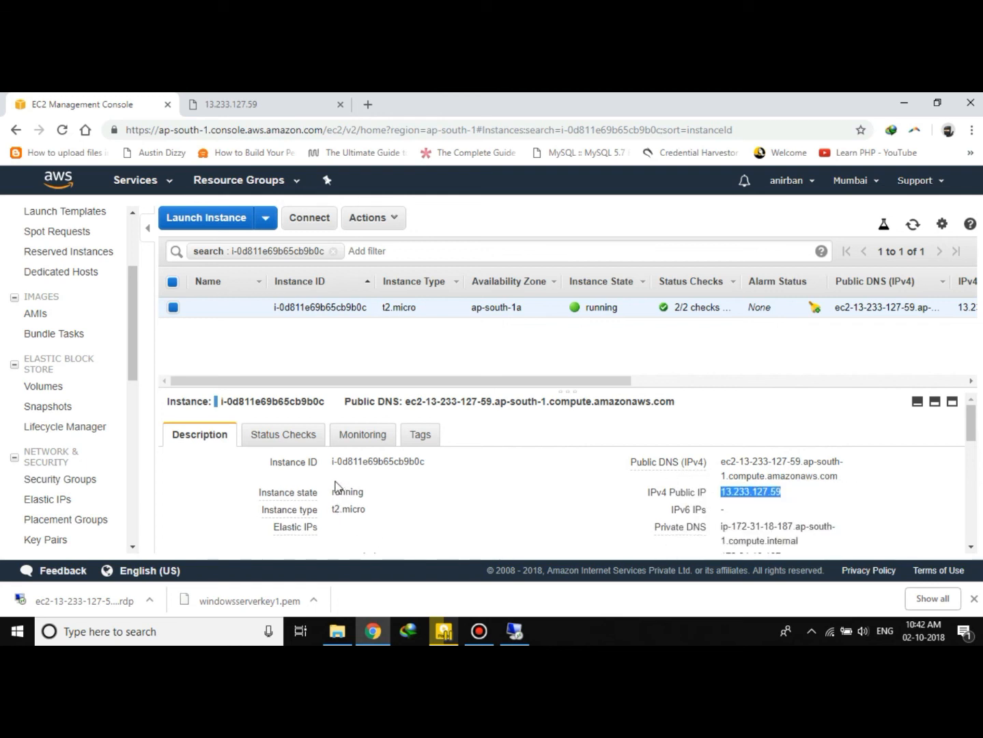
pyautogui.click(55, 501)
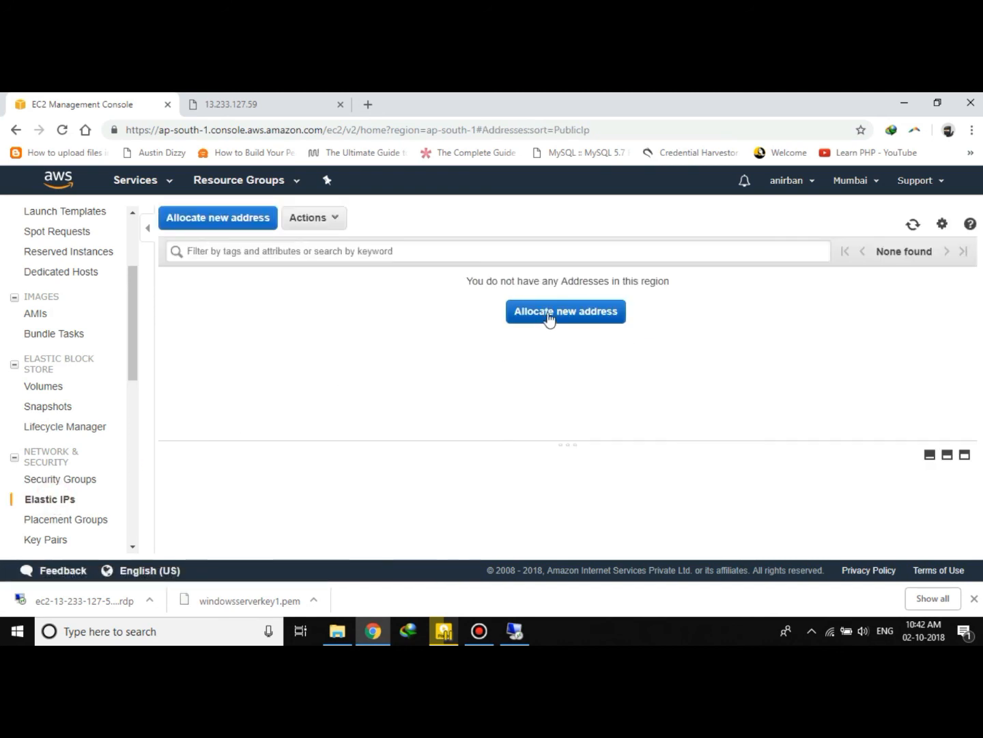
pyautogui.click(575, 311)
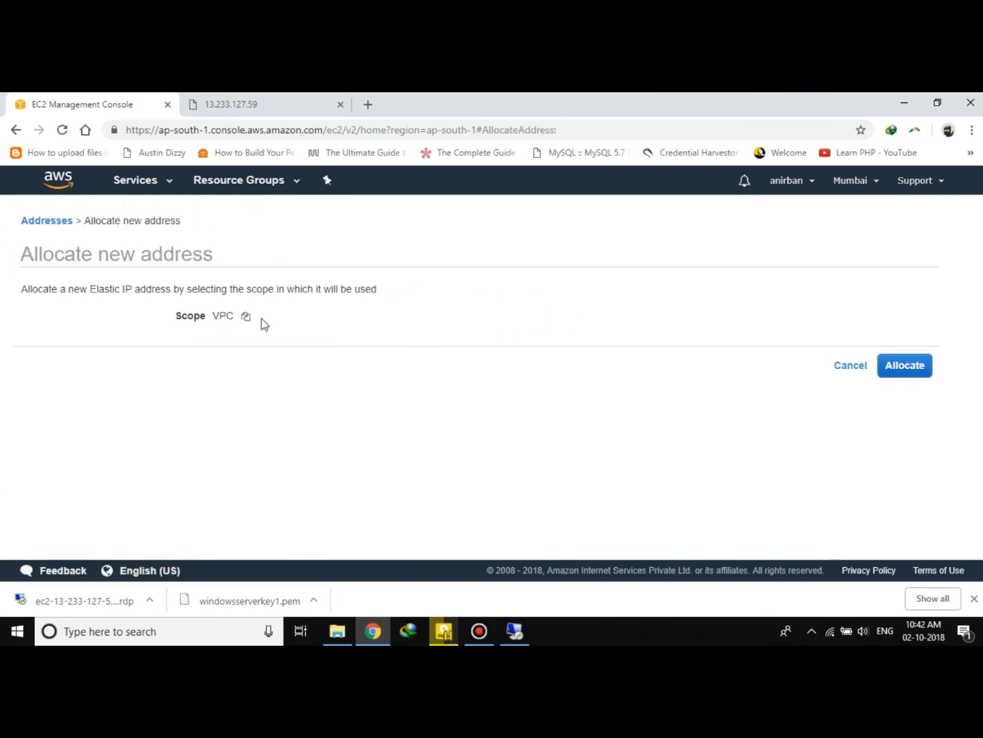
pyautogui.click(892, 363)
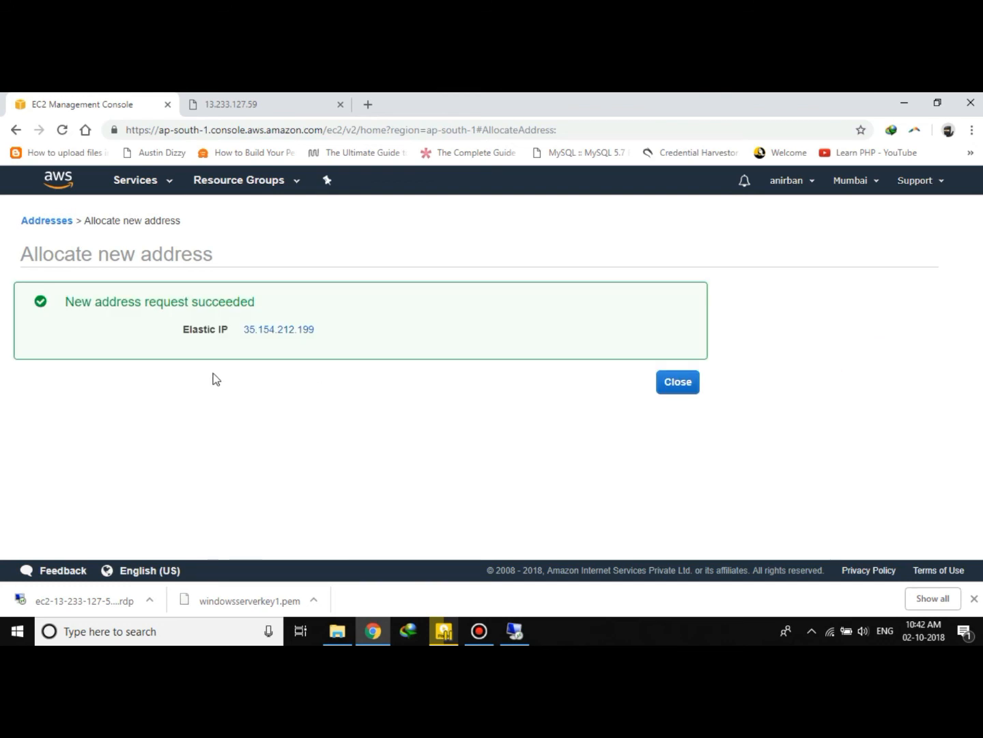
pyautogui.click(668, 387)
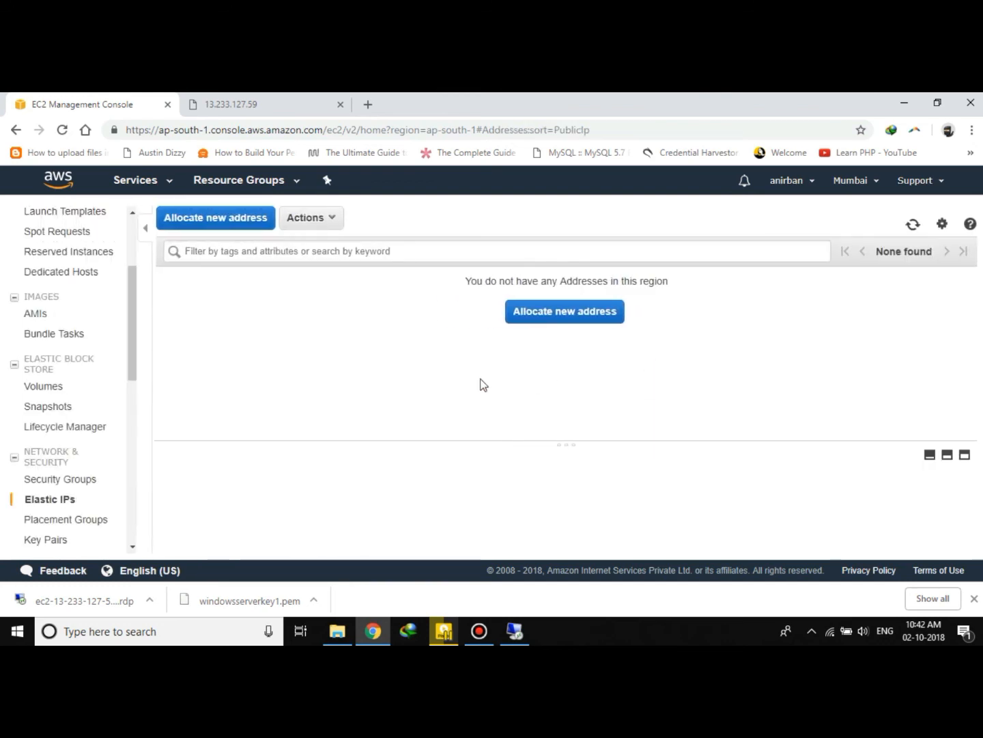
# Associate the Elastic IP with the running instance and private IP 172.31.18.187, allowing reassociation.
pyautogui.click(322, 218)
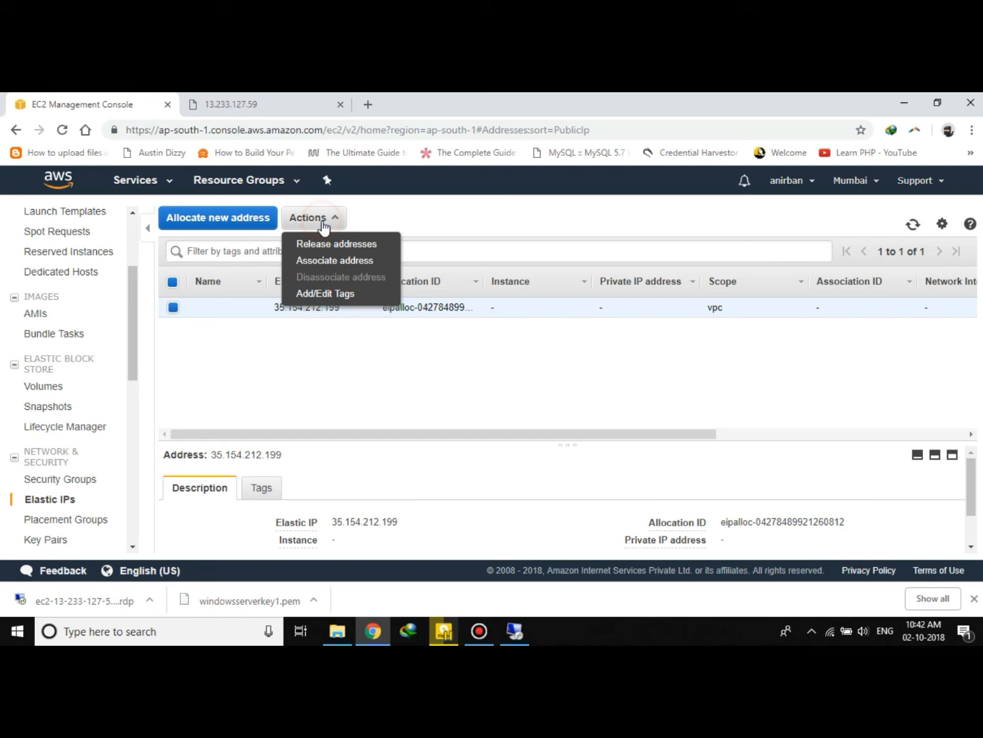
pyautogui.click(348, 263)
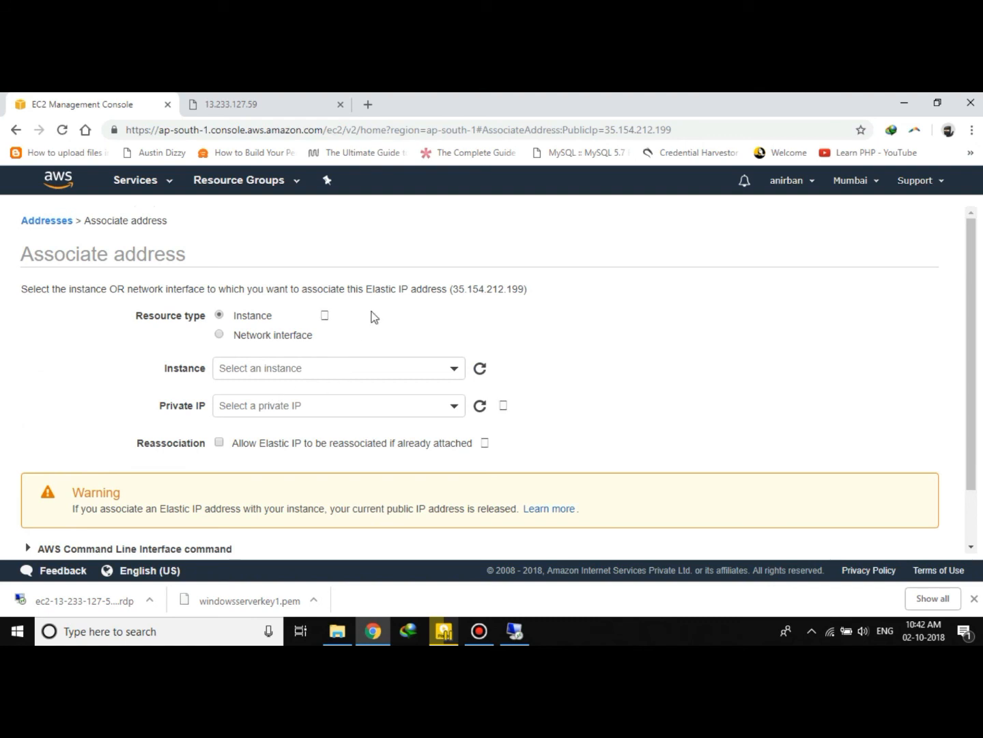
pyautogui.click(415, 372)
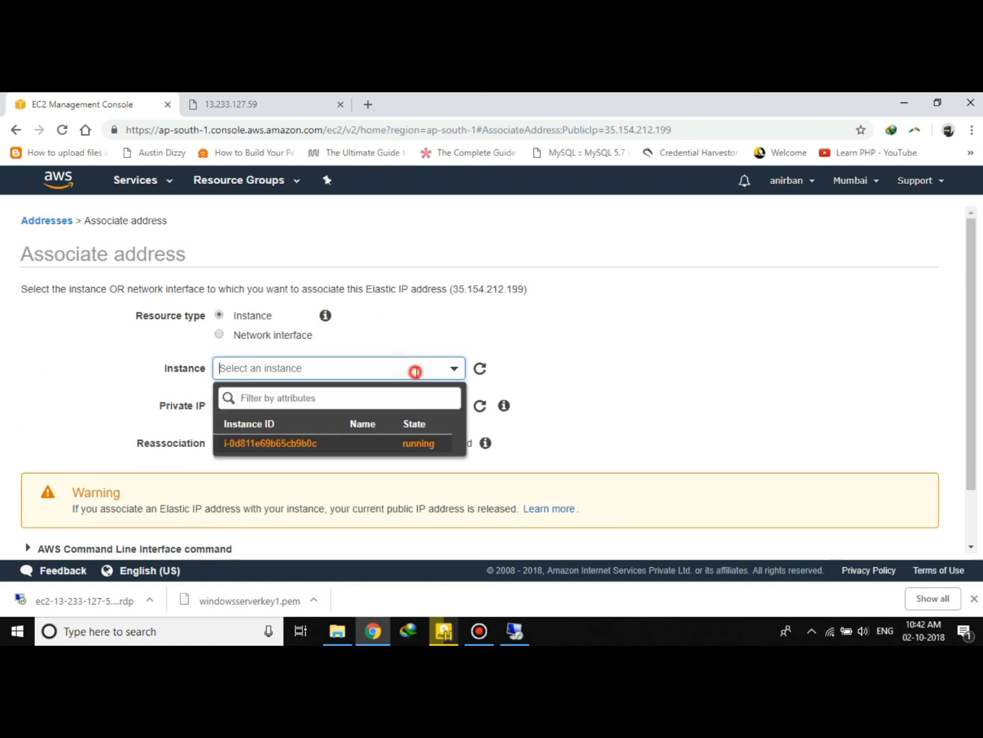
pyautogui.click(270, 446)
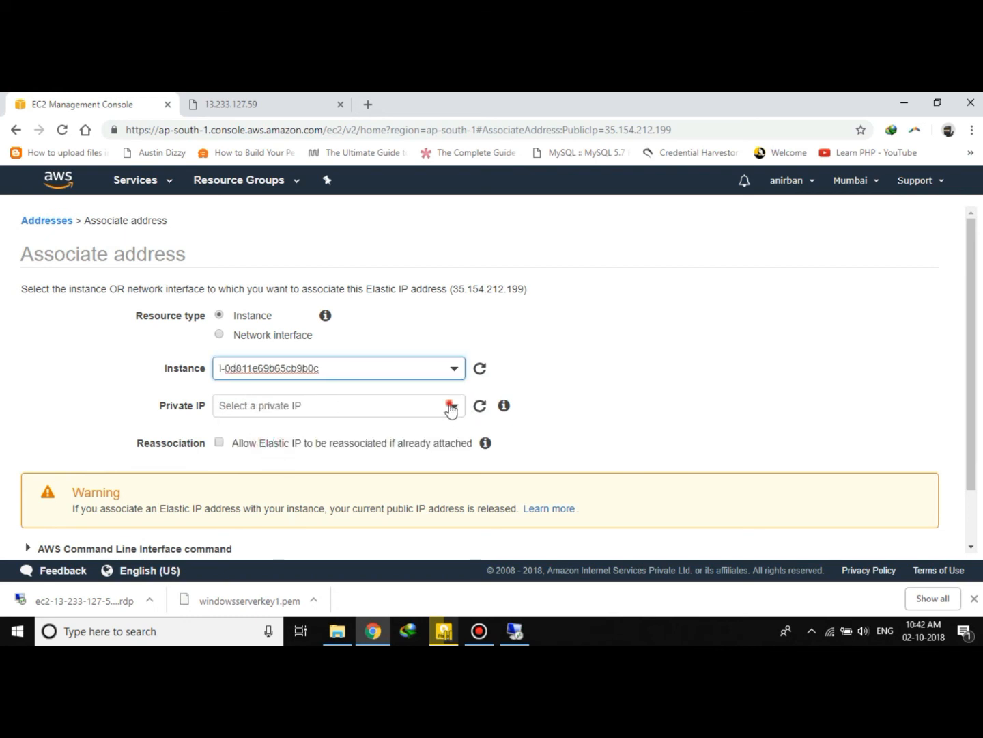
pyautogui.click(451, 405)
pyautogui.click(274, 461)
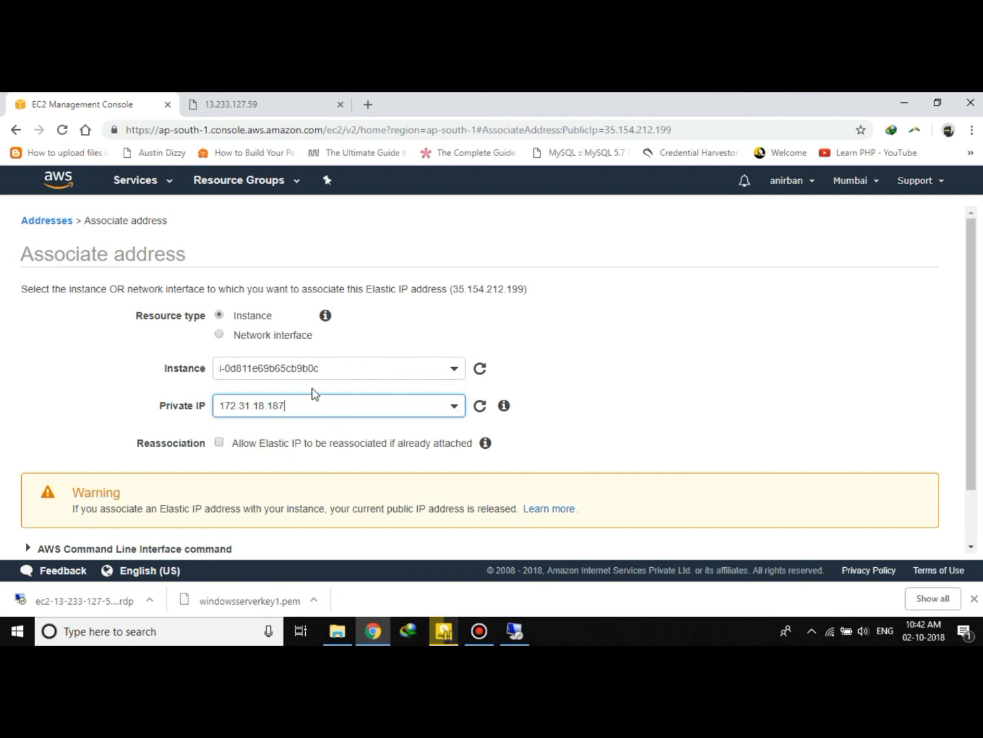
pyautogui.click(220, 444)
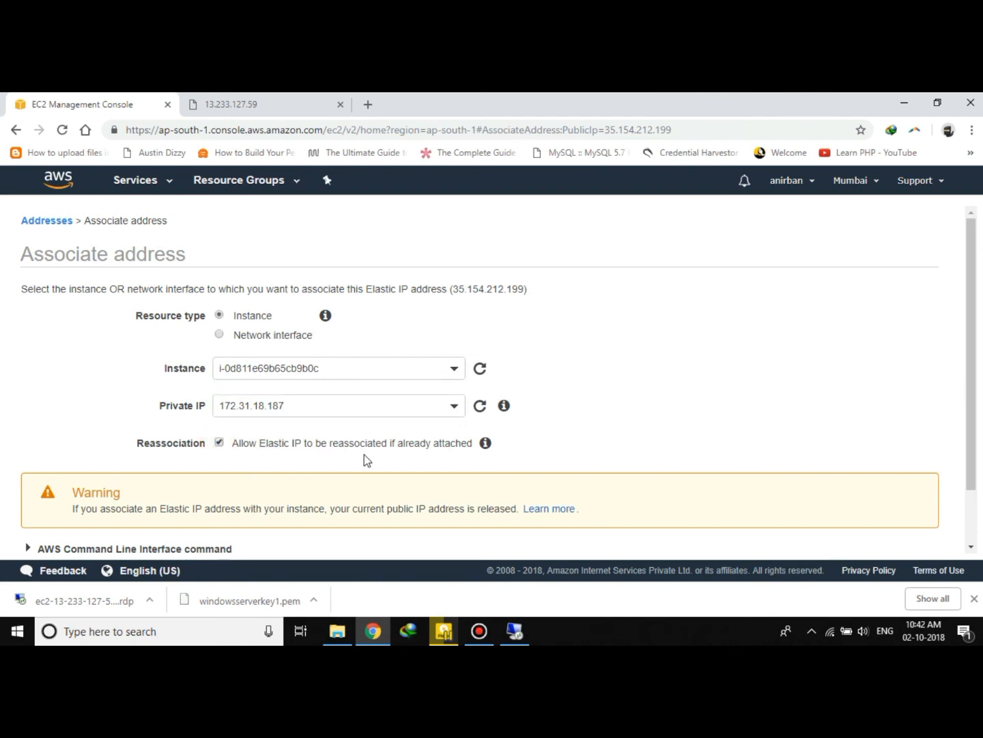
pyautogui.scroll(-1, 212, 448)
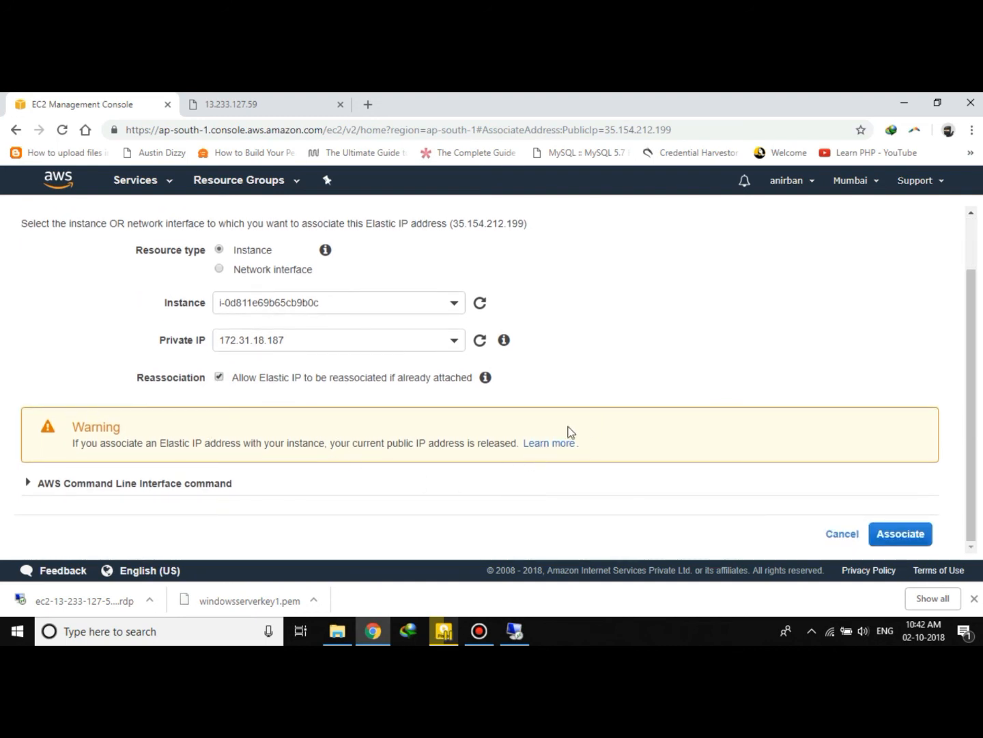
pyautogui.scroll(1, 616, 412)
pyautogui.scroll(-1, 299, 420)
pyautogui.click(925, 535)
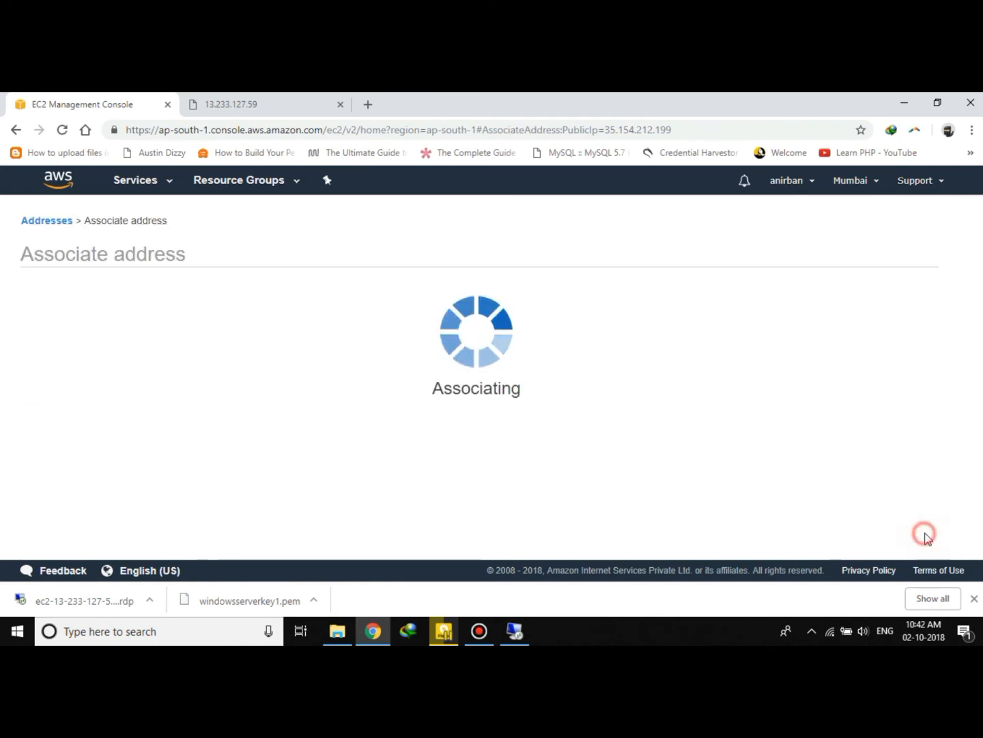
pyautogui.click(667, 355)
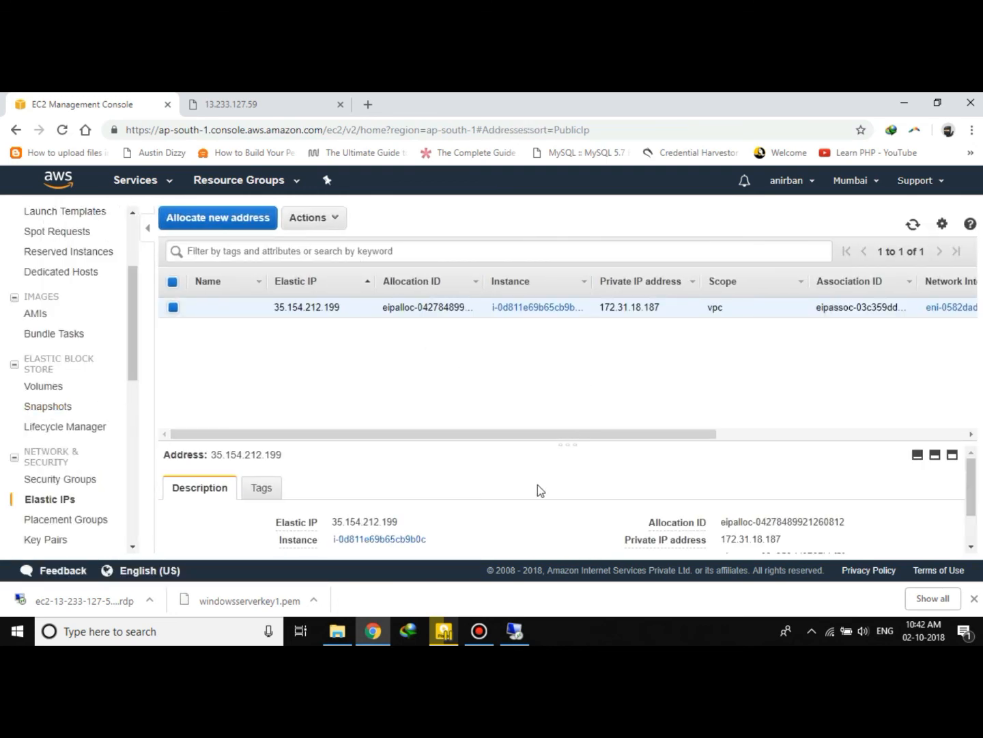
# Switch back to the tab showing the website at the old public IP.
pyautogui.scroll(-2, 535, 488)
pyautogui.scroll(2, 526, 505)
pyautogui.click(304, 102)
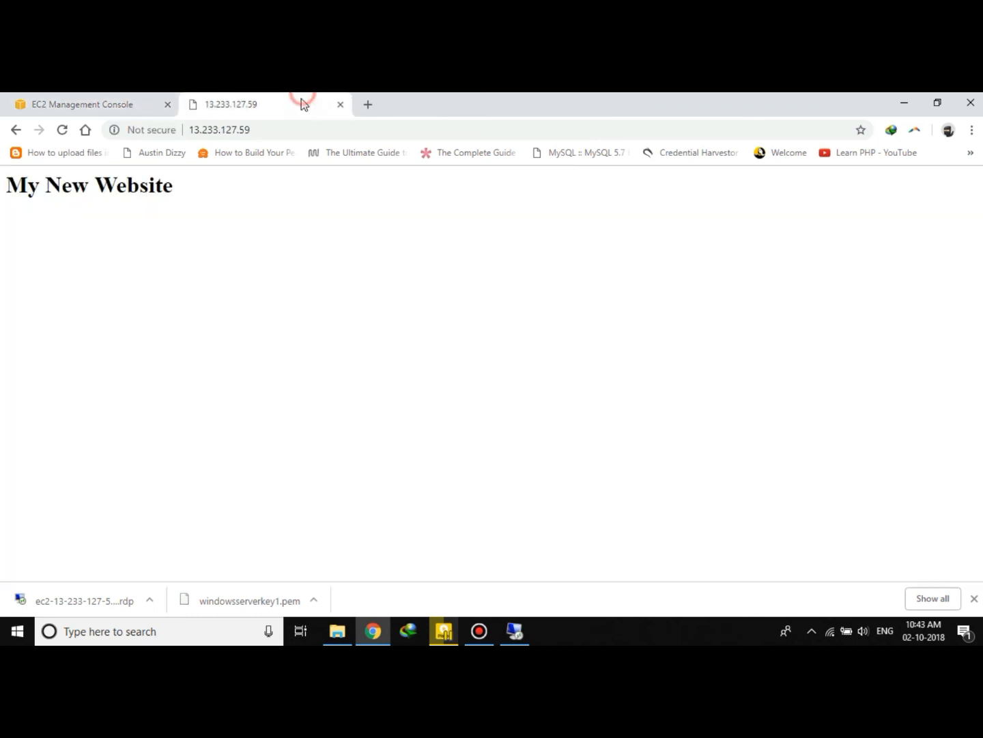
# Reload the website at the old public IP address, then close that tab.
pyautogui.click(284, 130)
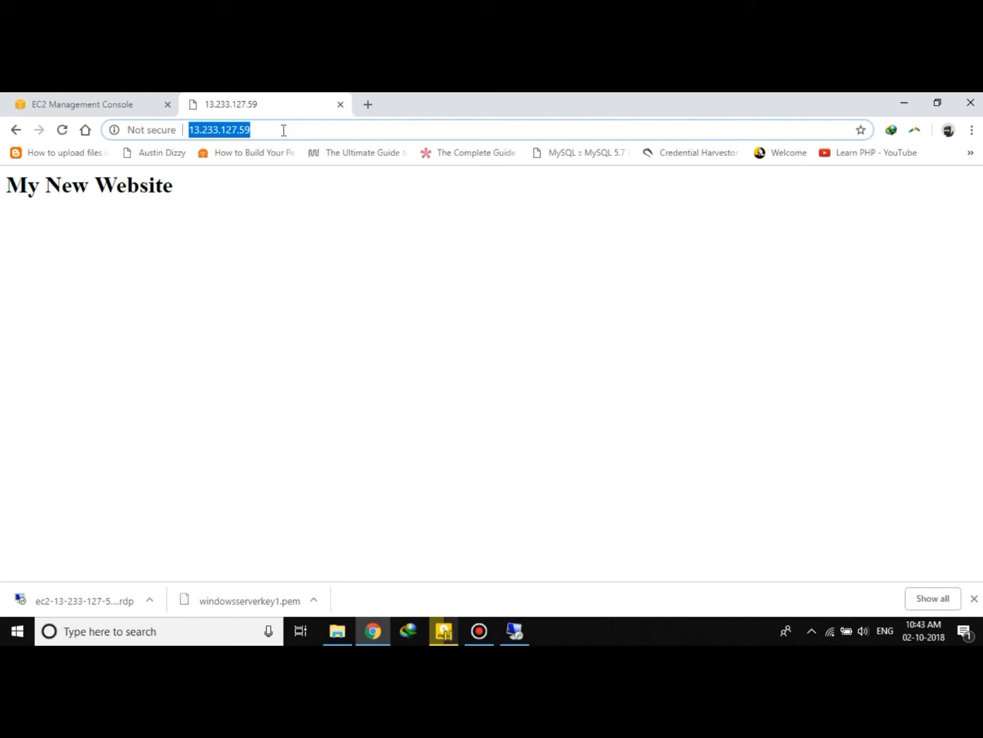
pyautogui.press('Return')
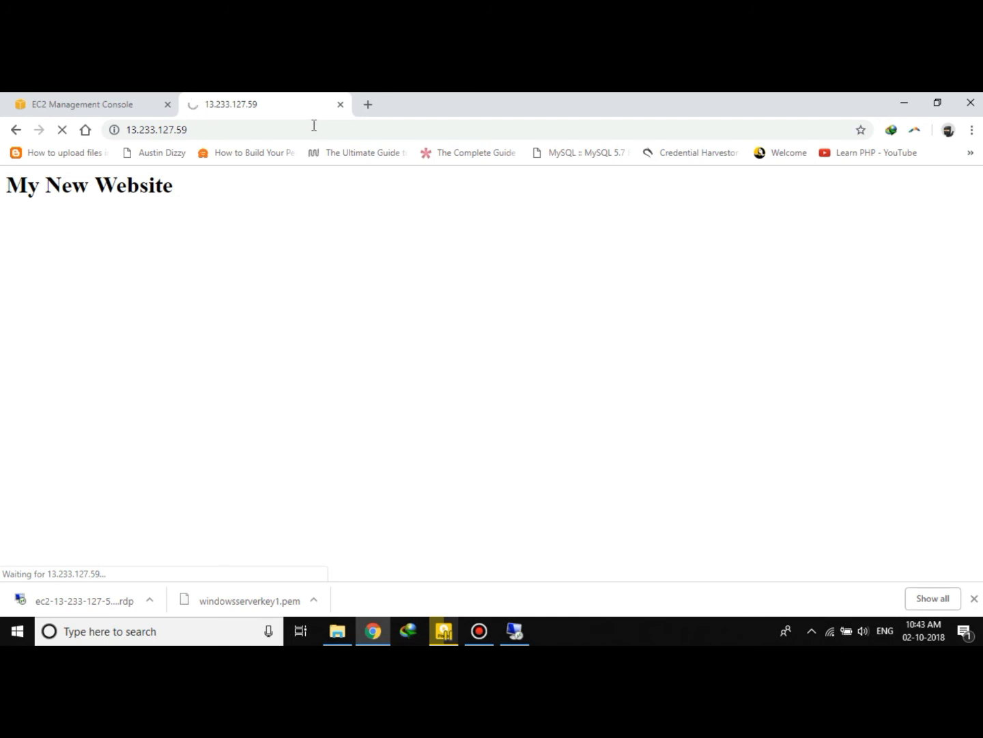
pyautogui.click(341, 103)
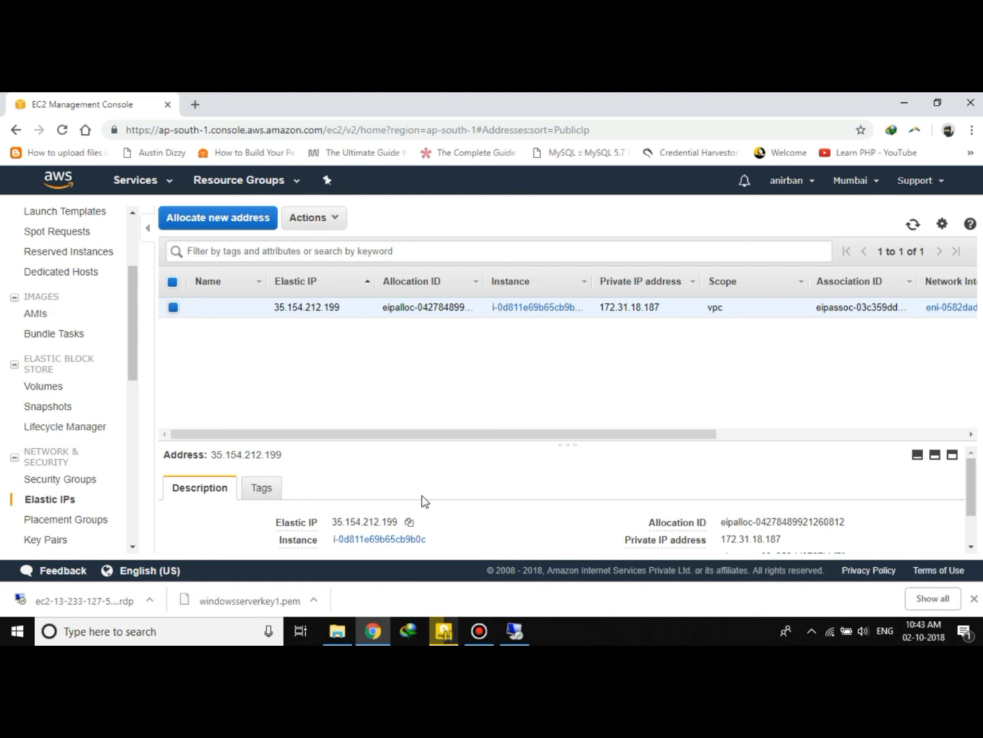
# Copy the Elastic IP 35.154.212.199 and open it in a new browser tab.
pyautogui.click(409, 522)
pyautogui.click(196, 104)
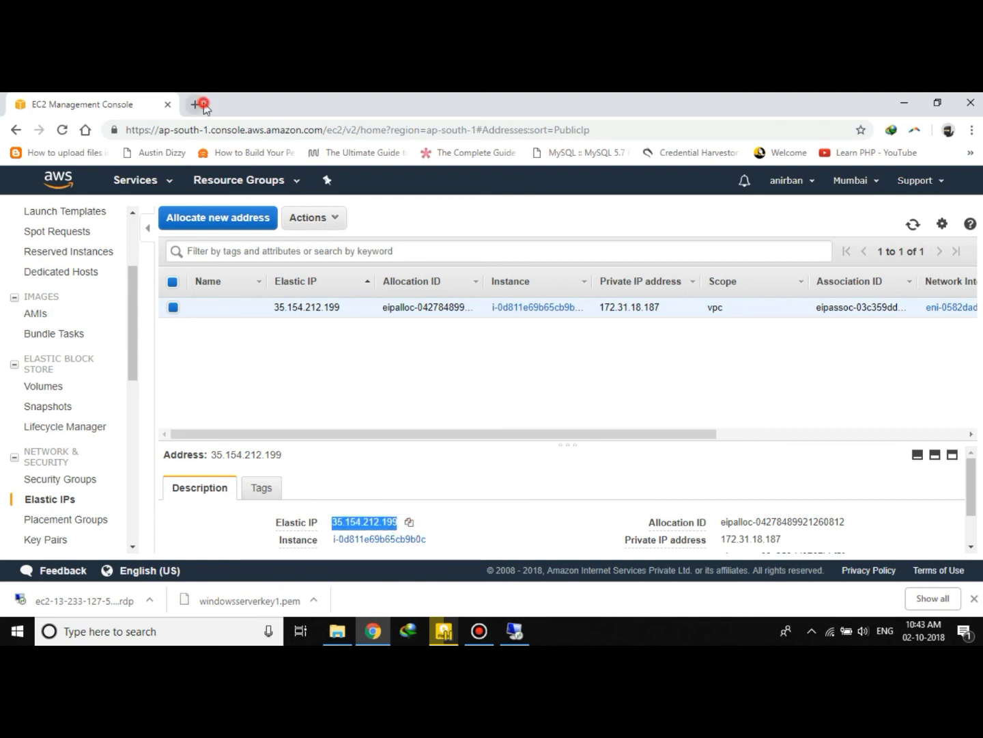
pyautogui.rightClick(203, 131)
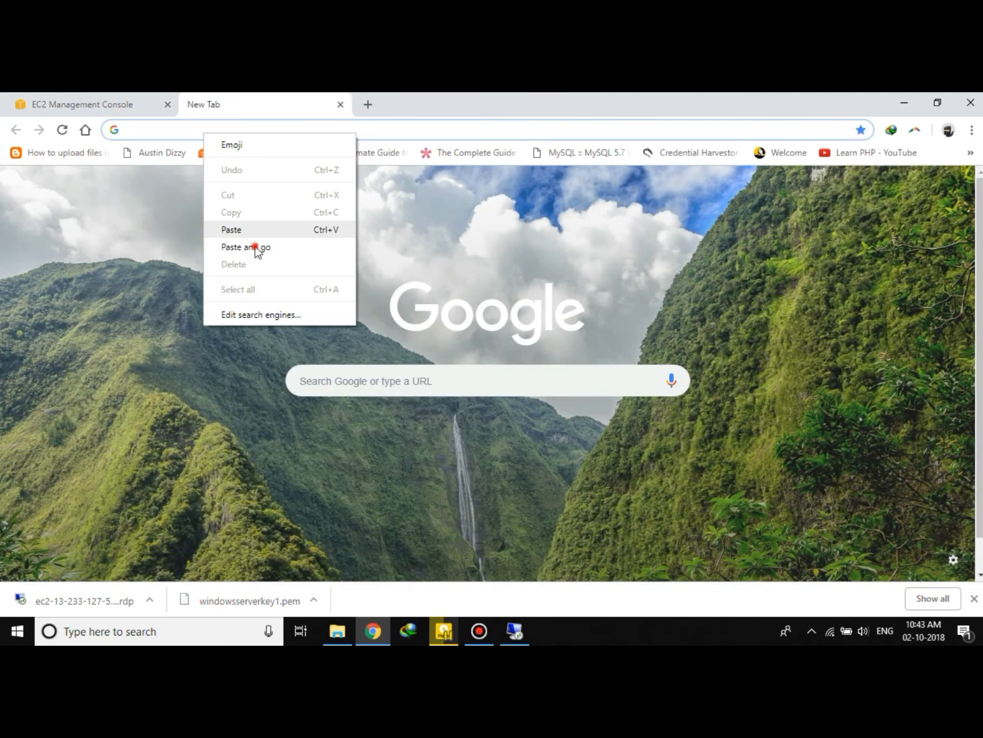
pyautogui.click(255, 246)
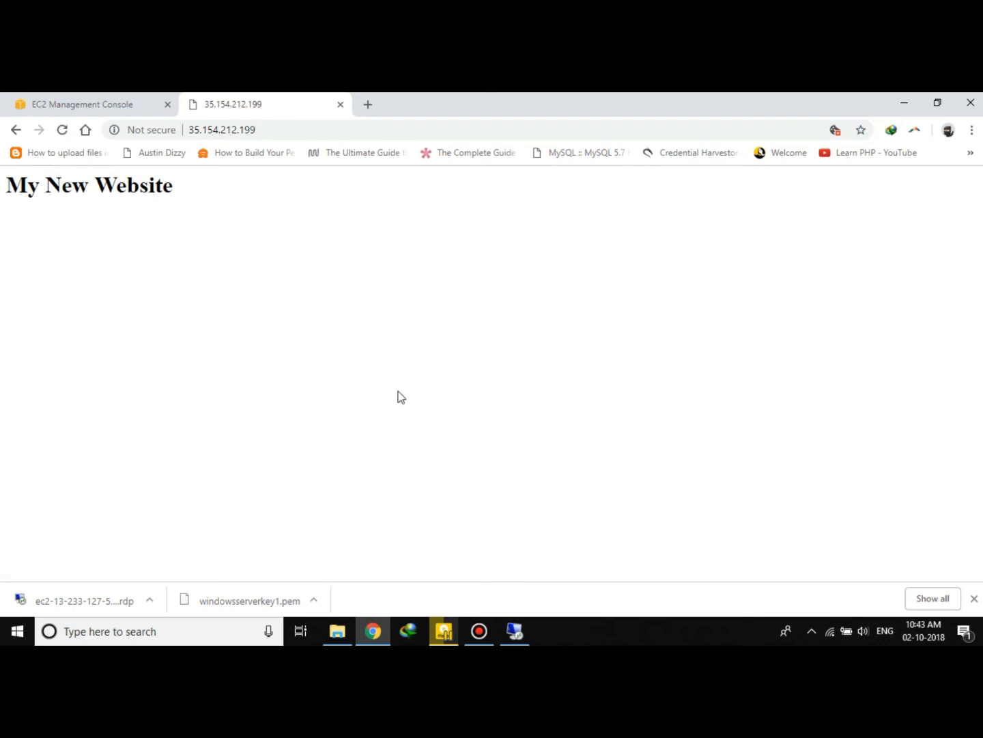
# Return to the EC2 console tab and close the downloads bar.
pyautogui.click(32, 99)
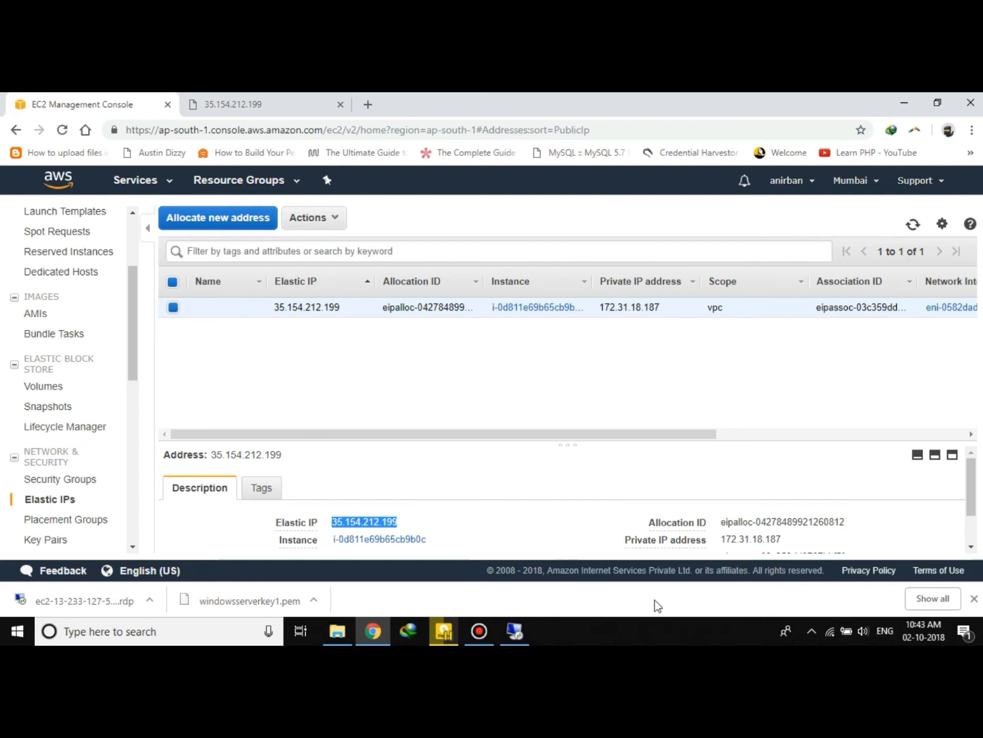
pyautogui.click(974, 598)
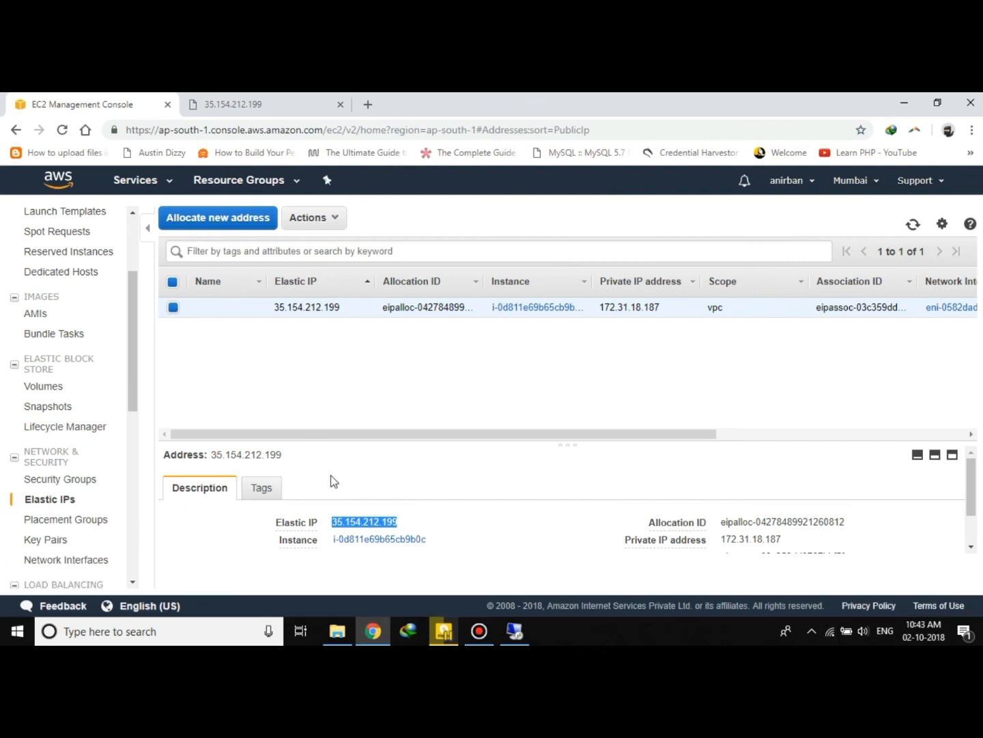
pyautogui.click(543, 497)
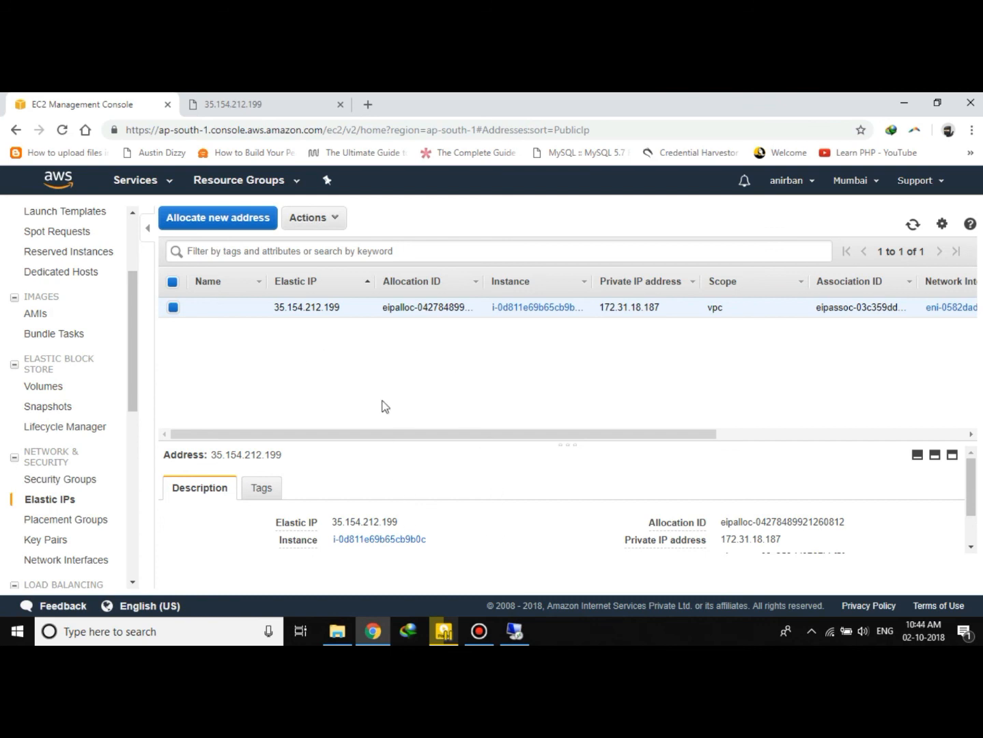
pyautogui.click(134, 389)
pyautogui.moveTo(134, 388); pyautogui.dragTo(129, 291)
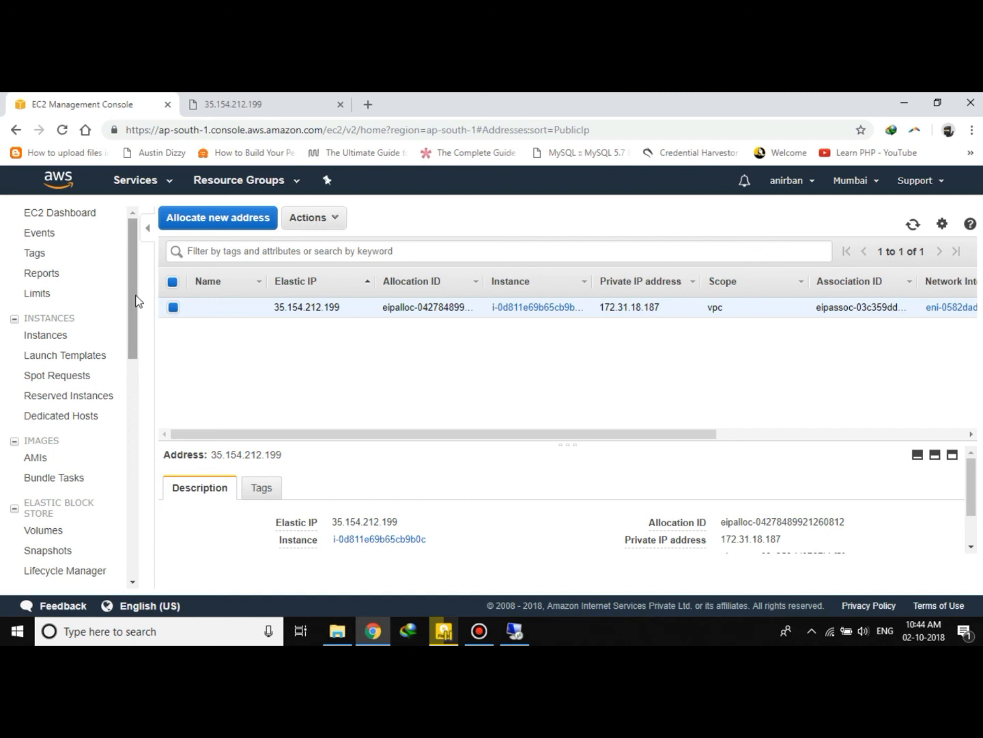
pyautogui.moveTo(134, 303)
pyautogui.mouseDown()
pyautogui.moveTo(132, 395)
pyautogui.moveTo(141, 281)
pyautogui.moveTo(146, 410)
pyautogui.moveTo(143, 263)
pyautogui.mouseUp()
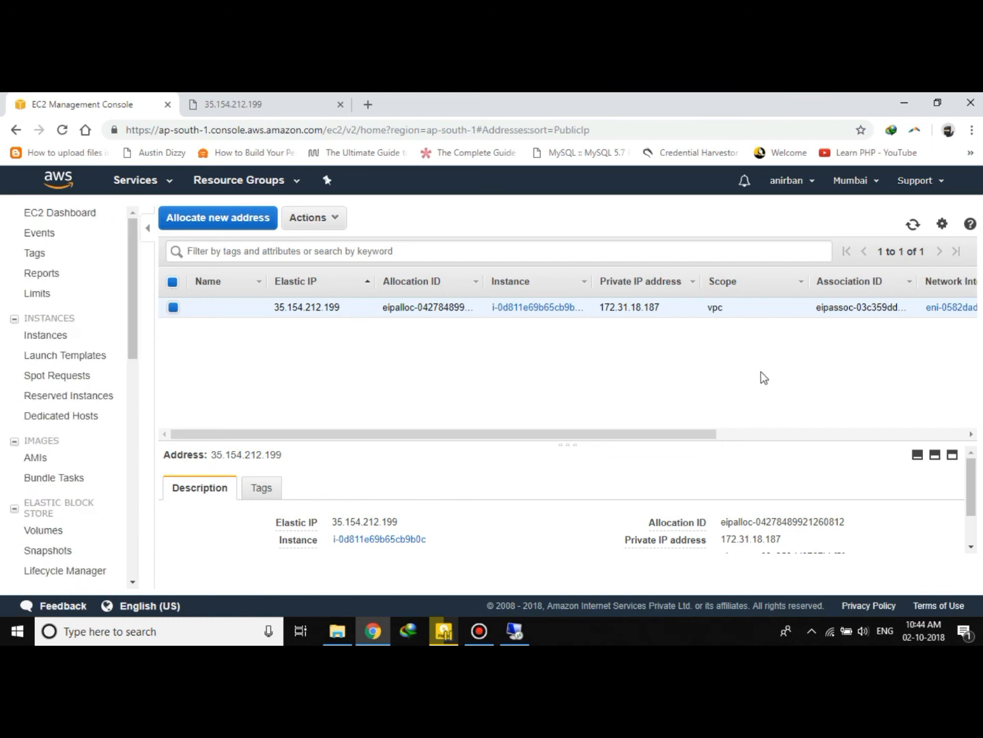